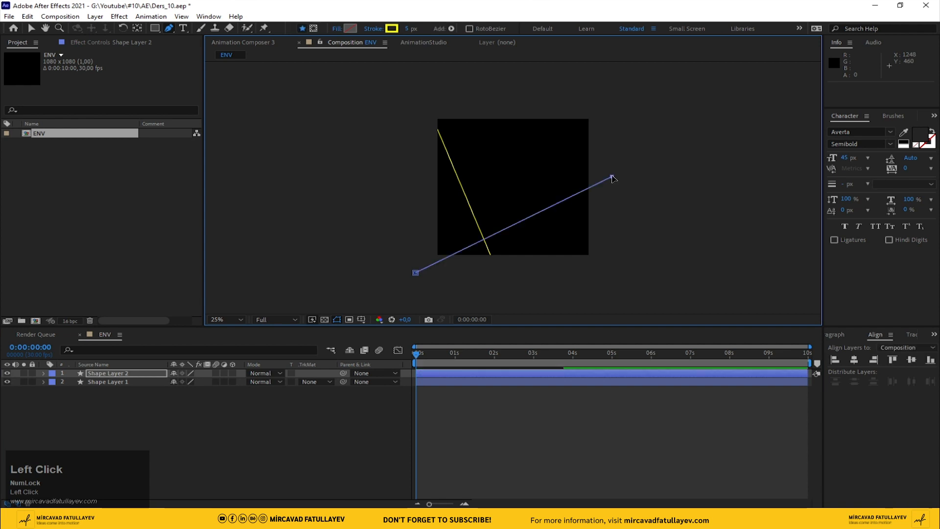
- Draw a third diagonal yellow line across the right half of the composition on a new shape layer and deselect it
left_click(231, 461)
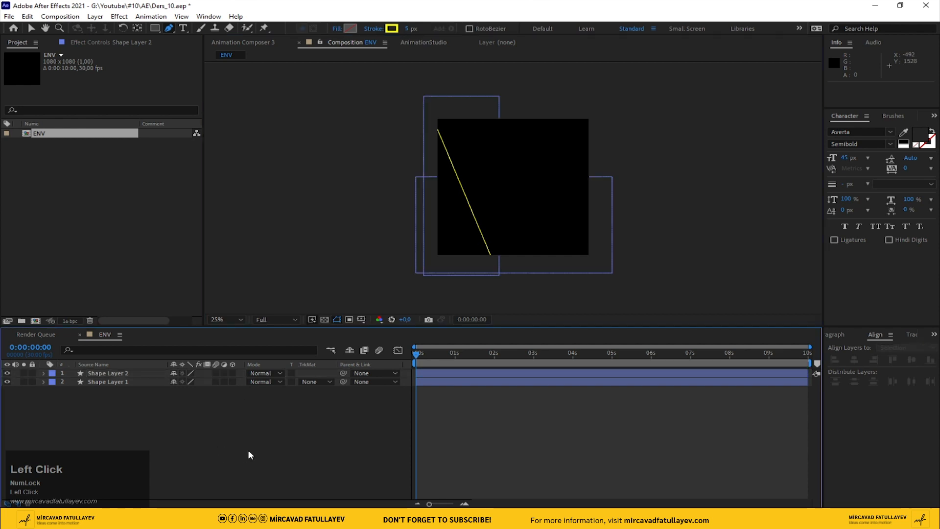
left_click(506, 107)
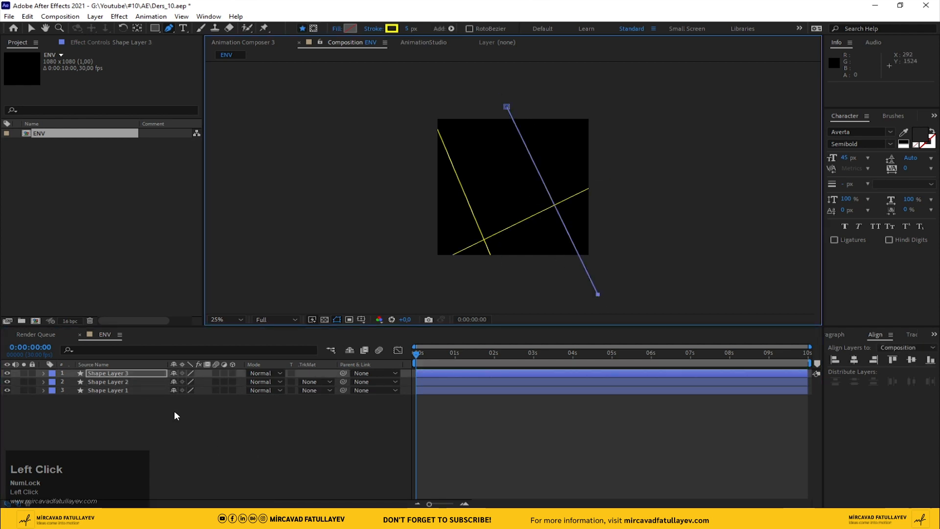
left_click(229, 452)
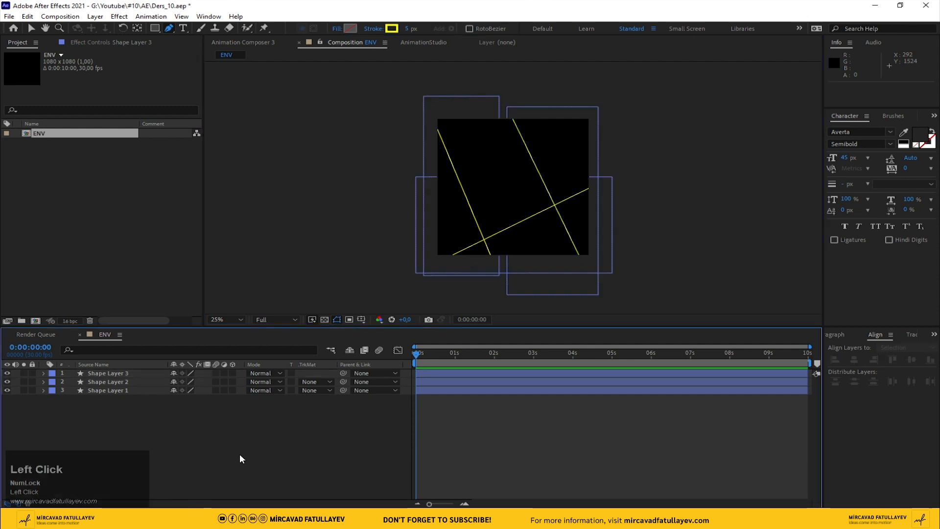
- Change the stroke color of the line on Shape Layer 2 to blue
left_click(123, 381)
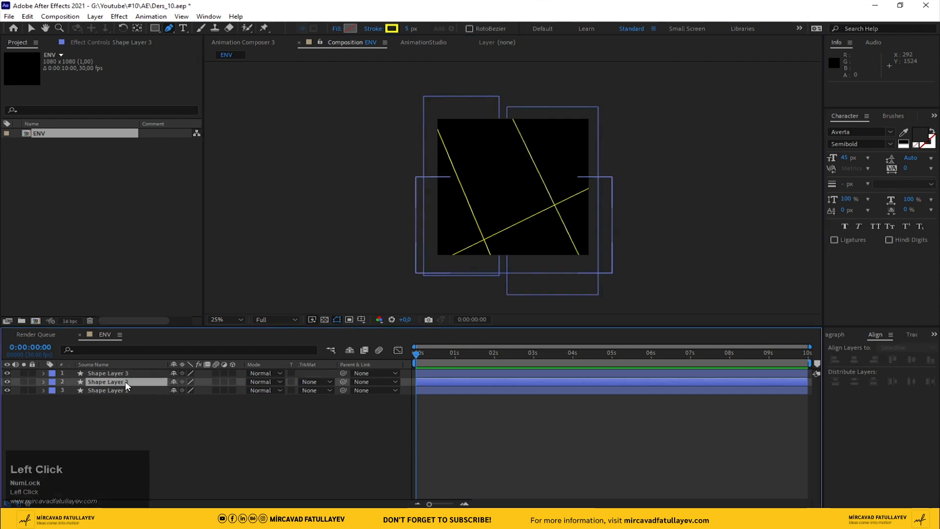
left_click(391, 28)
left_click_drag(322, 334, 322, 331)
left_click(407, 274)
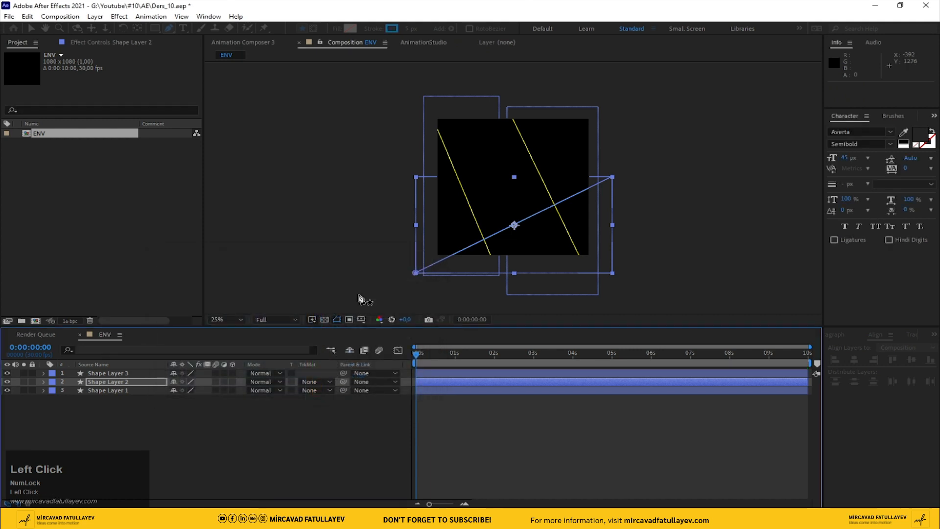
left_click(308, 428)
scroll(547, 253, "up", 2)
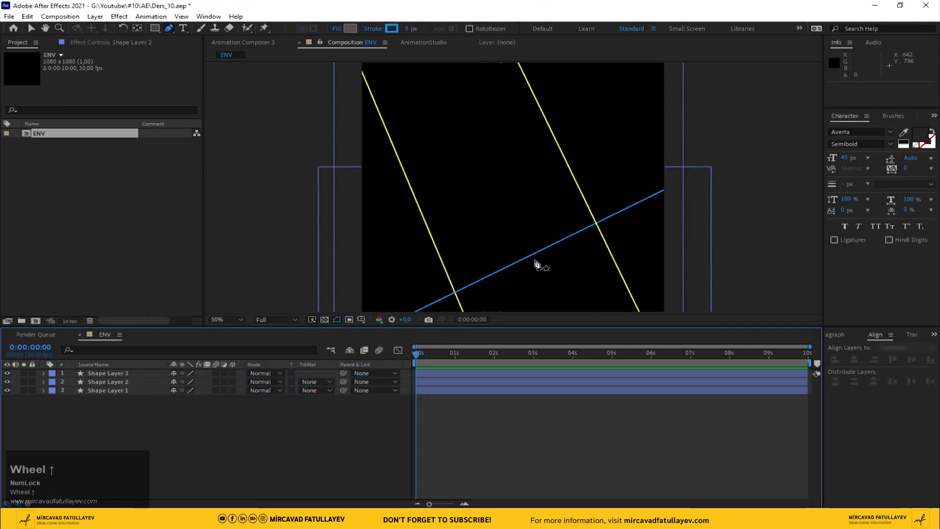
- Reveal the Position property of all three shape layers and add Position keyframes at 0:00:00:00
left_click_drag(122, 396, 97, 357)
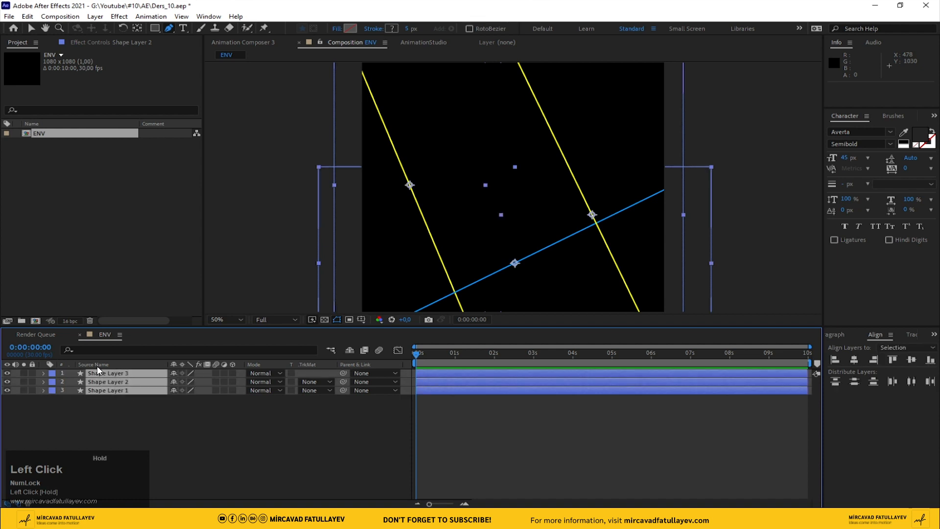
key("p")
left_click(72, 381)
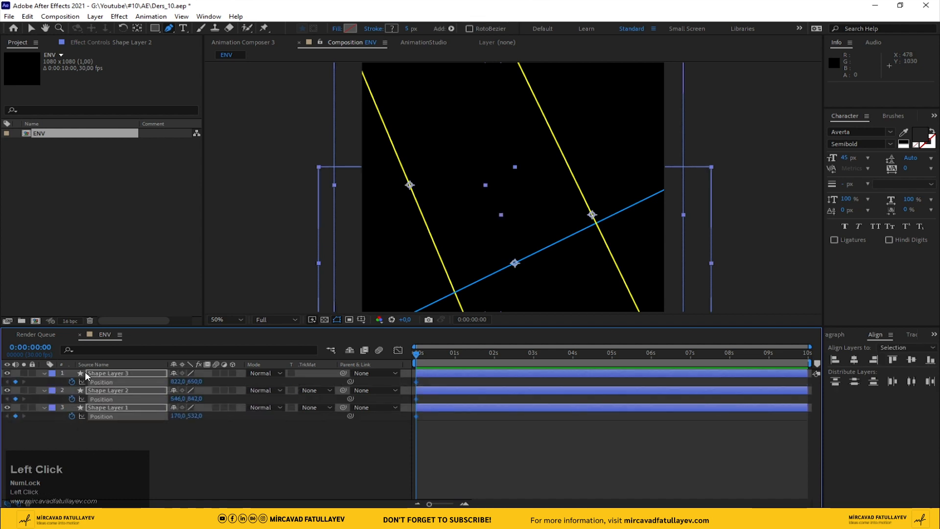
- At the last frame, 0:00:09:29, move Shape Layer 3 horizontally out of the left side of the frame to position -466, 650
left_click_drag(428, 356, 872, 377)
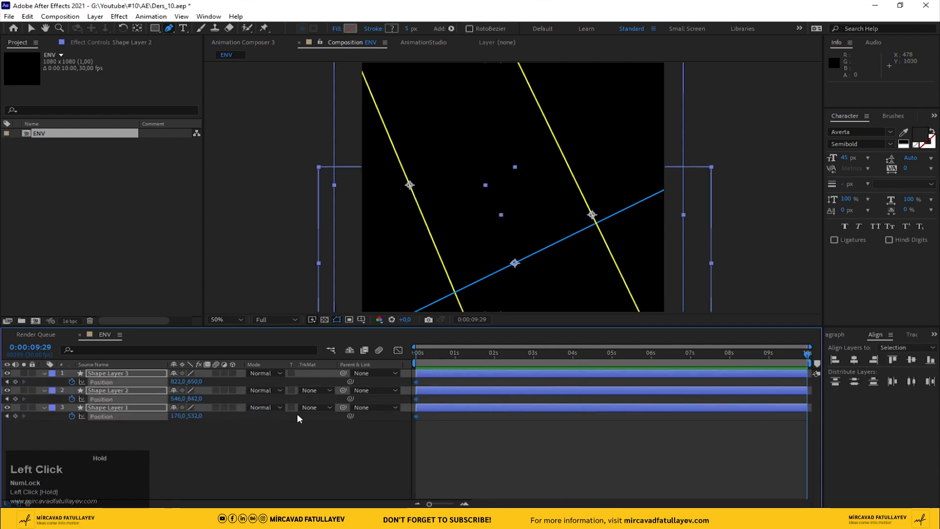
left_click(233, 413)
scroll(461, 176, "down", 2)
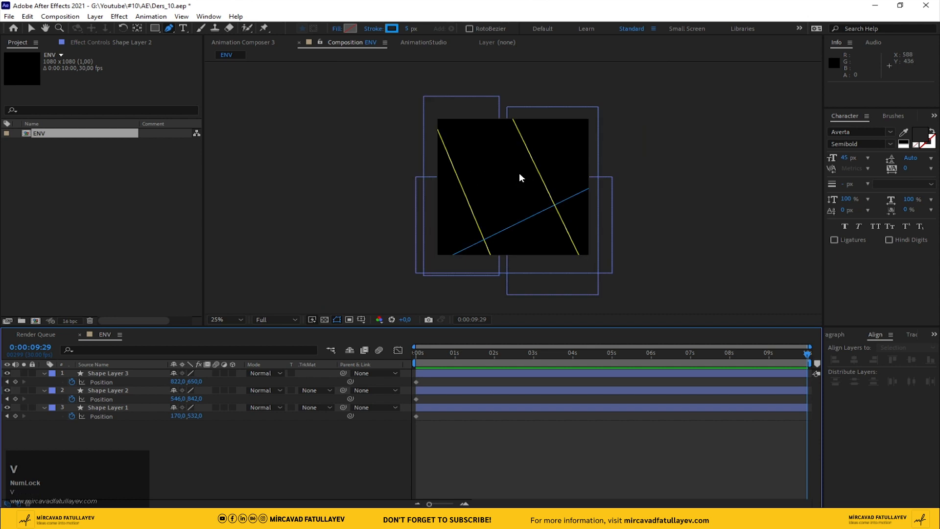
key("v")
left_click(539, 172)
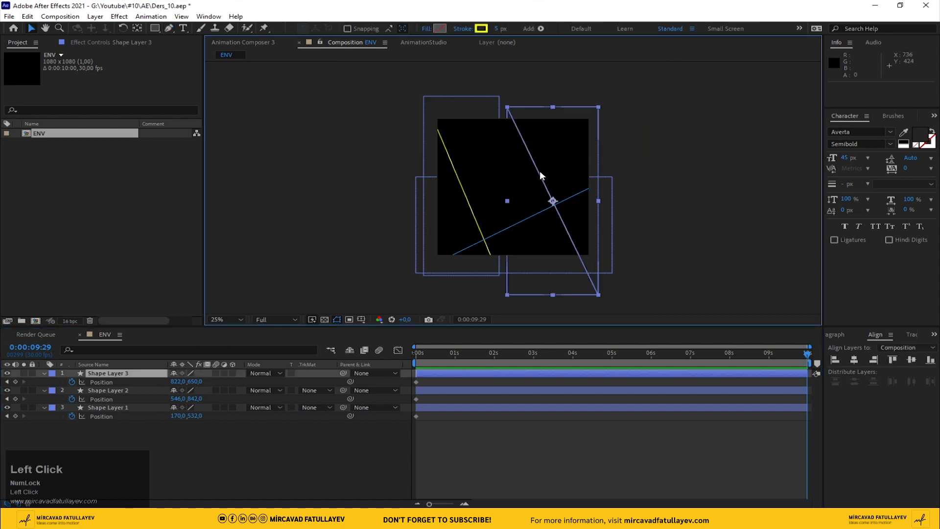
key("alt+shift+p")
left_click_drag(527, 176, 347, 175)
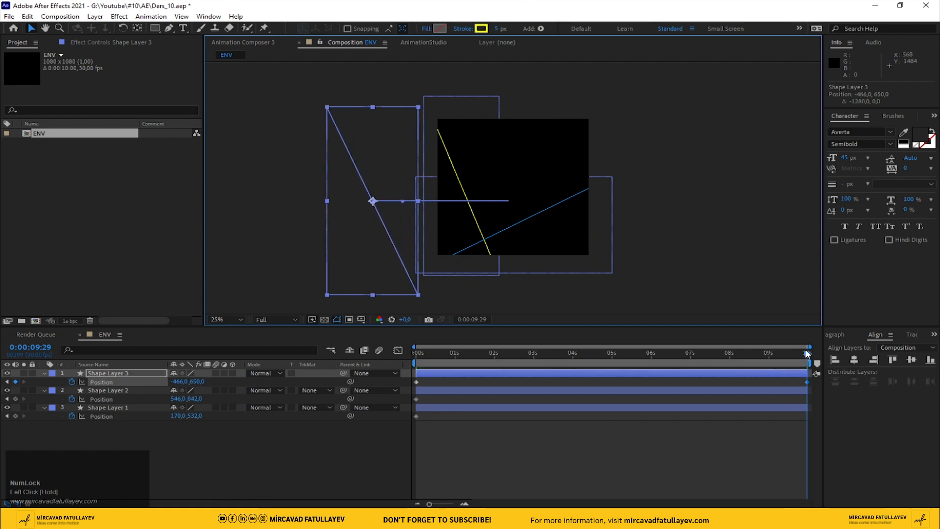
- At 0:00:00:00, place the lines outside the frame: Shape Layer 3 at 1558, 650, Shape Layer 2 at 546, 1574, Shape Layer 1 at -646, 532
left_click_drag(808, 353, 276, 358)
left_click_drag(572, 237, 671, 229)
left_click(139, 390)
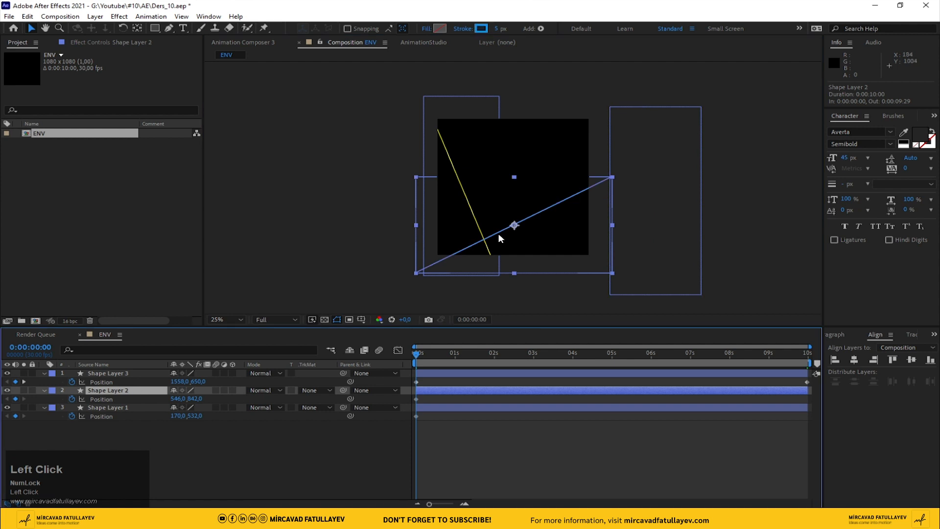
left_click_drag(536, 220, 558, 310)
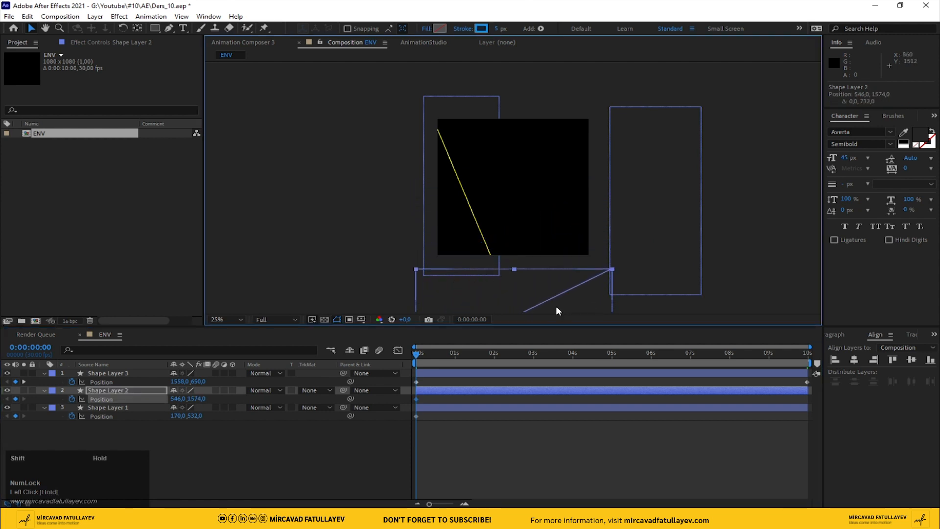
left_click_drag(464, 194, 350, 197)
- At 0:00:09:29, move Shape Layer 2 above the frame to 546, -434 and Shape Layer 1 past its right side to 1466, 532
left_click_drag(427, 366, 794, 365)
key("End")
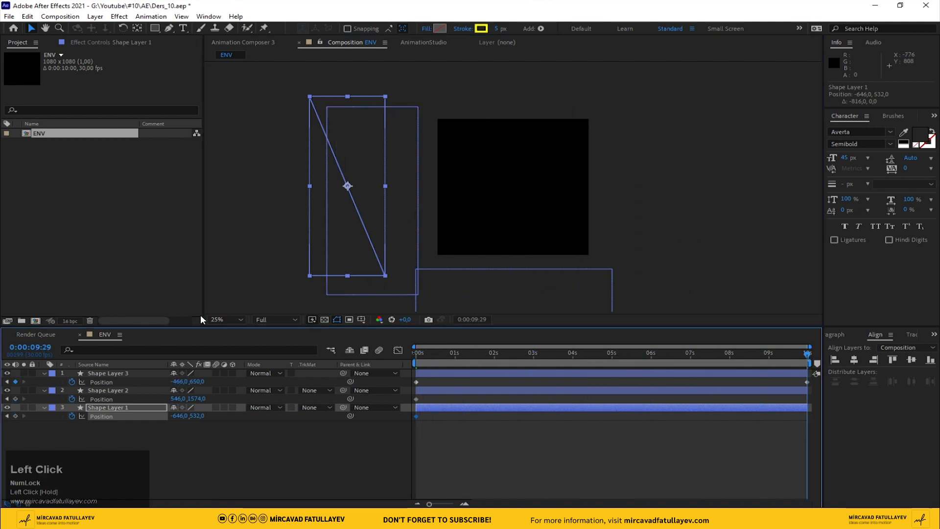
left_click(102, 394)
left_click_drag(535, 294, 530, 41)
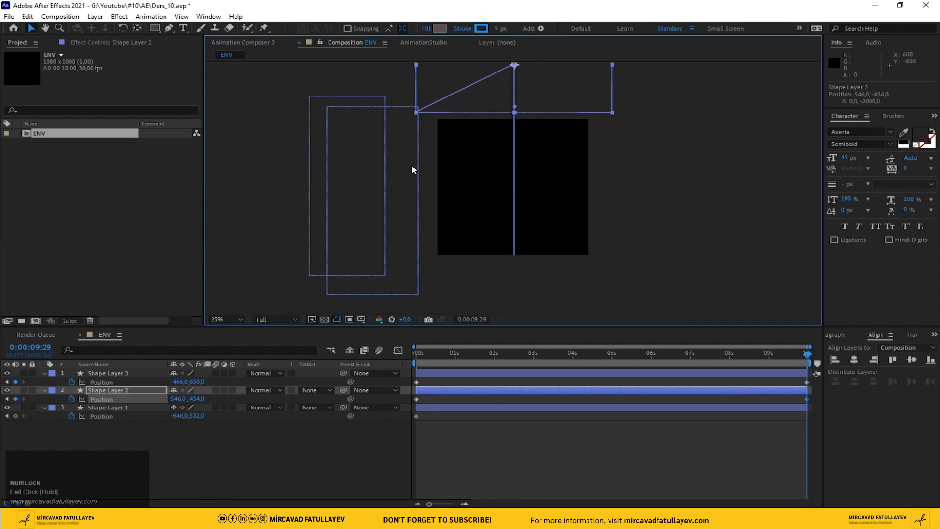
left_click(103, 408)
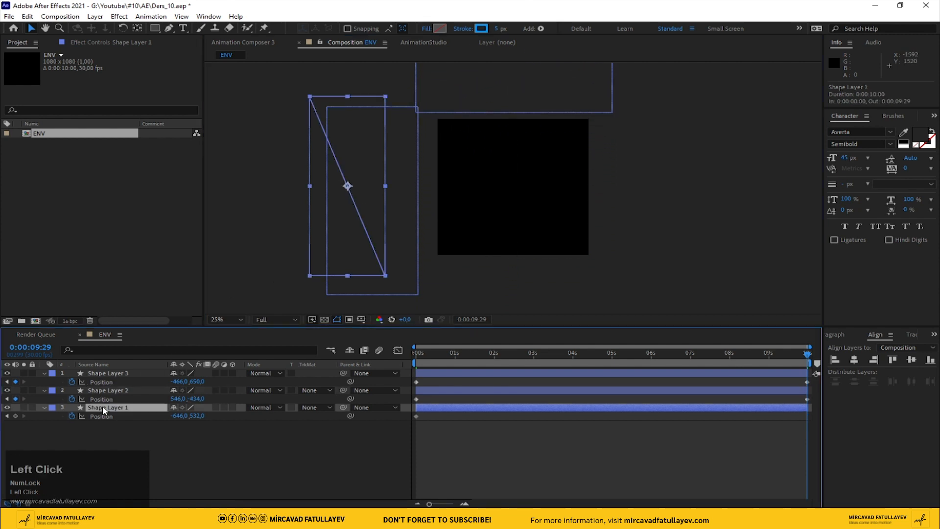
left_click_drag(346, 187, 643, 192)
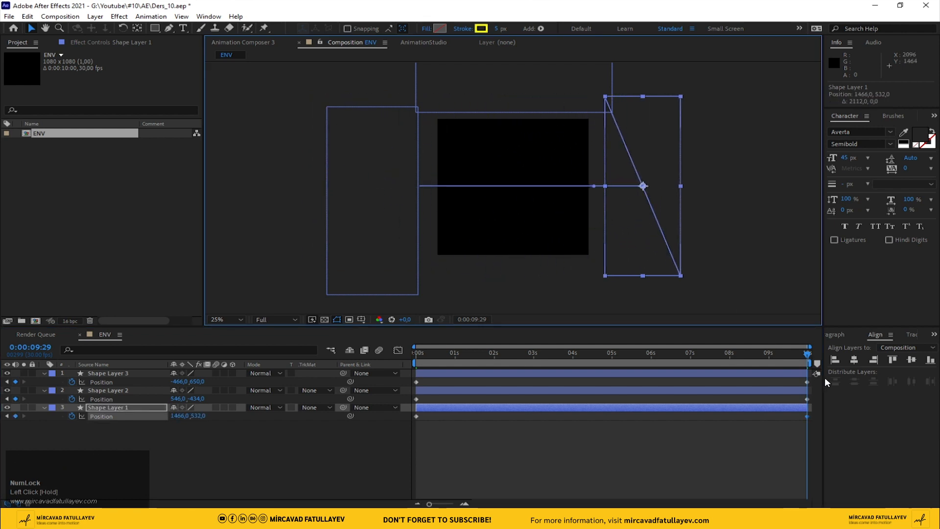
- Preview the line animation from the start and go to 0:00:04:23
left_click_drag(806, 360, 419, 357)
key("space")
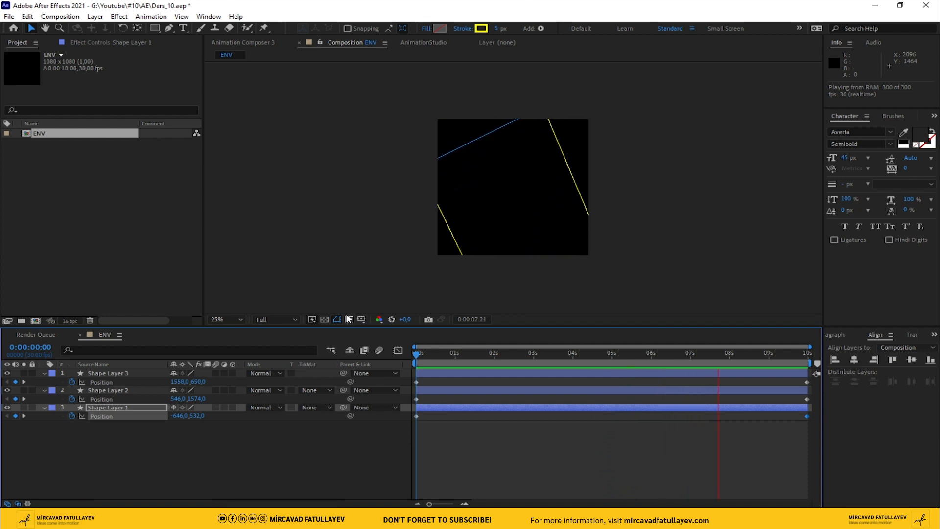
left_click_drag(687, 354, 603, 359)
- Add an adjustment layer above the shape layers and name it Echo
left_click(306, 450)
right_click(287, 453)
mouse_move(323, 332)
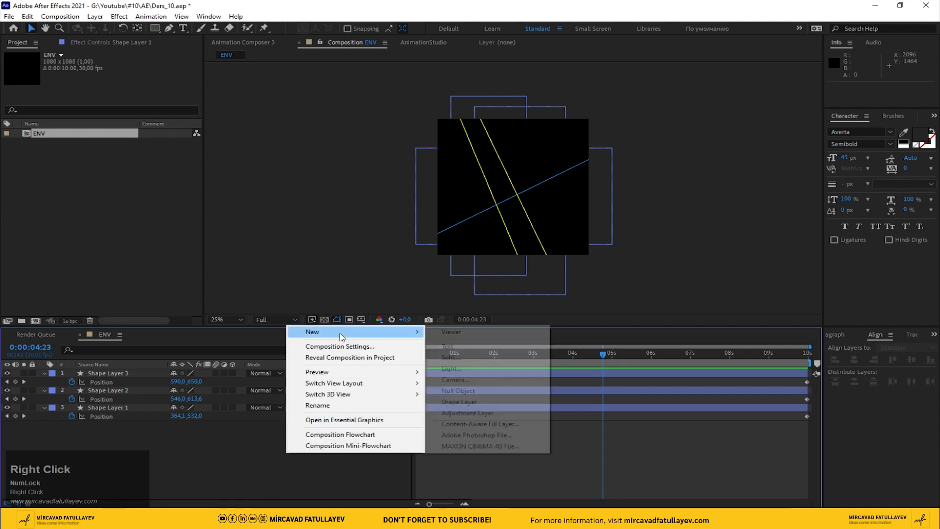
left_click(497, 416)
key("Return")
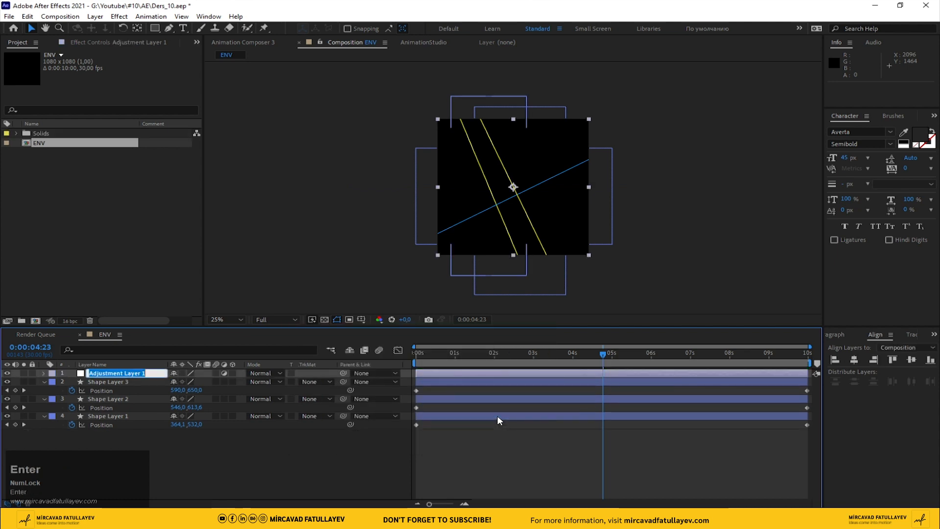
type("Echo")
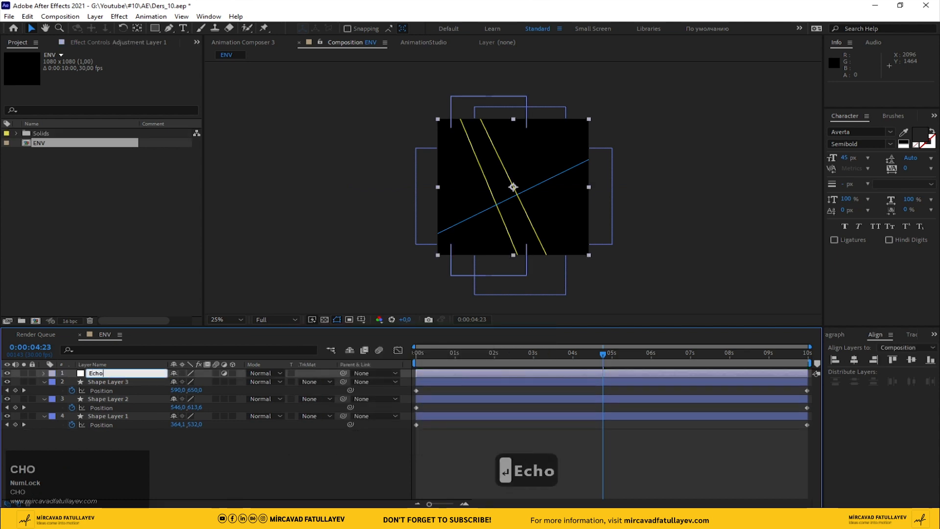
key("Return")
- Apply the Echo effect to the Echo adjustment layer
key("ctrl+space")
type("echo")
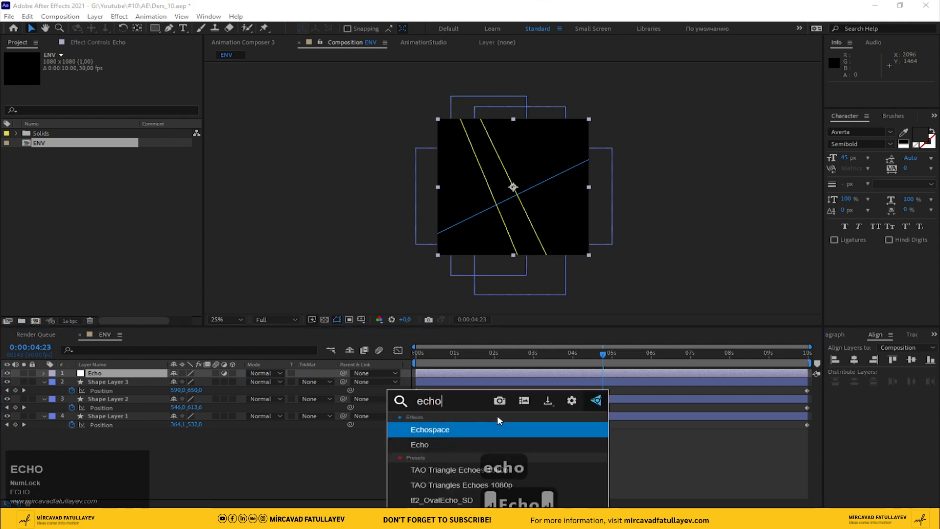
key("Down")
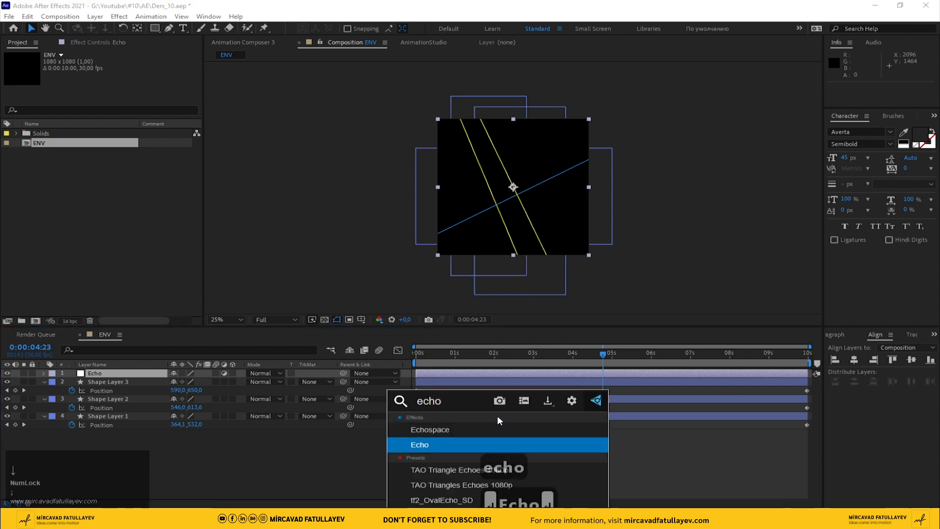
key("Return")
scroll(490, 138, "up", 2)
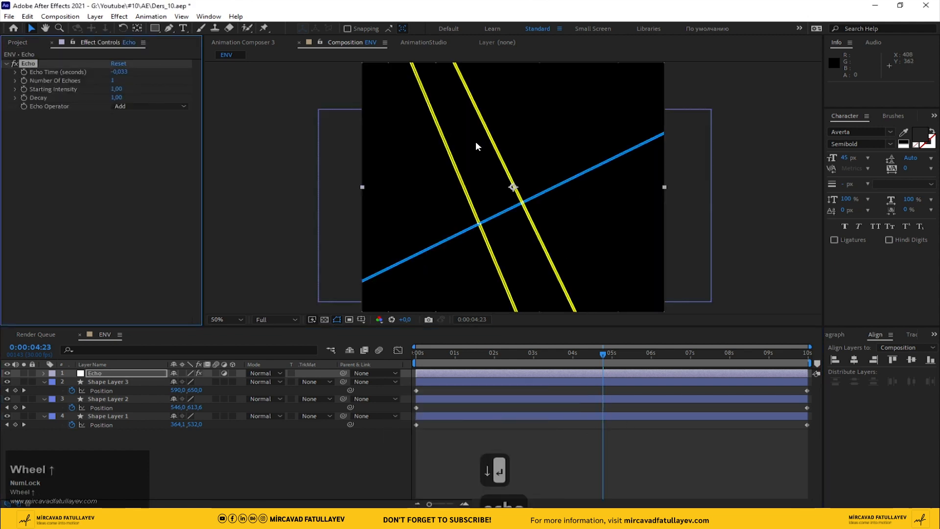
- Set the Echo effect to 5 echoes with a Decay of 0,70 and check the trails at 0:00:03:14
left_click(113, 80)
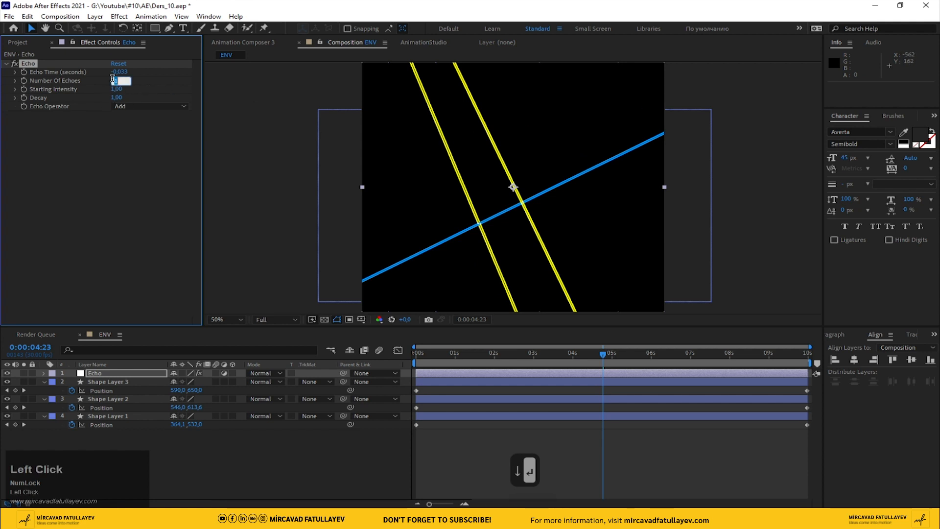
type("5")
key("Return")
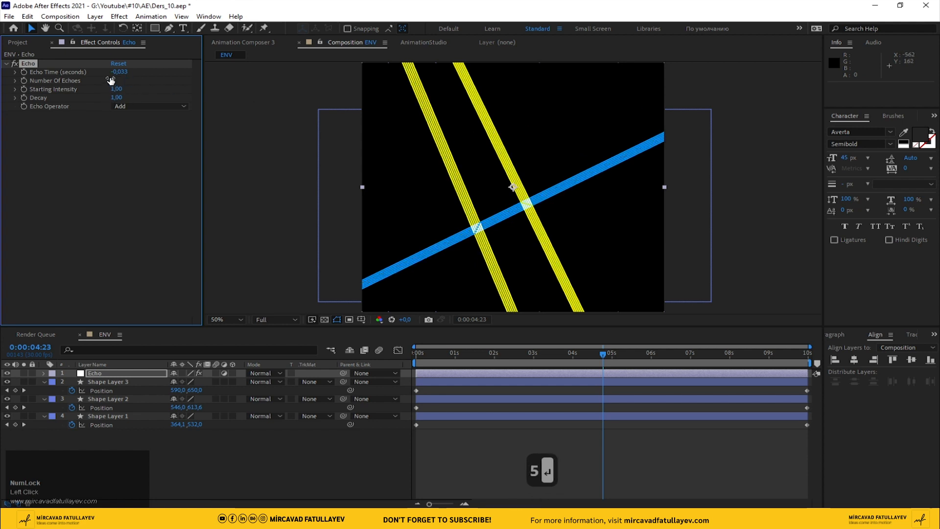
left_click(117, 97)
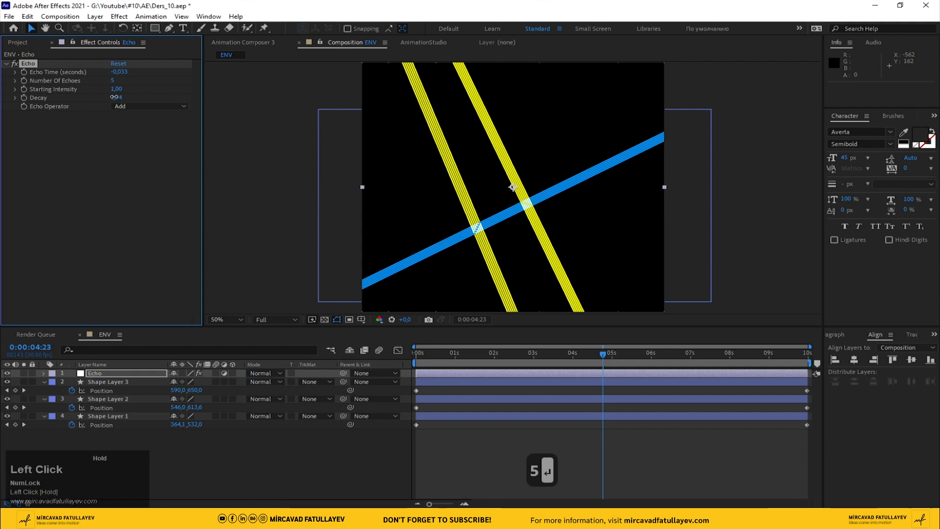
left_click_drag(114, 97, 103, 97)
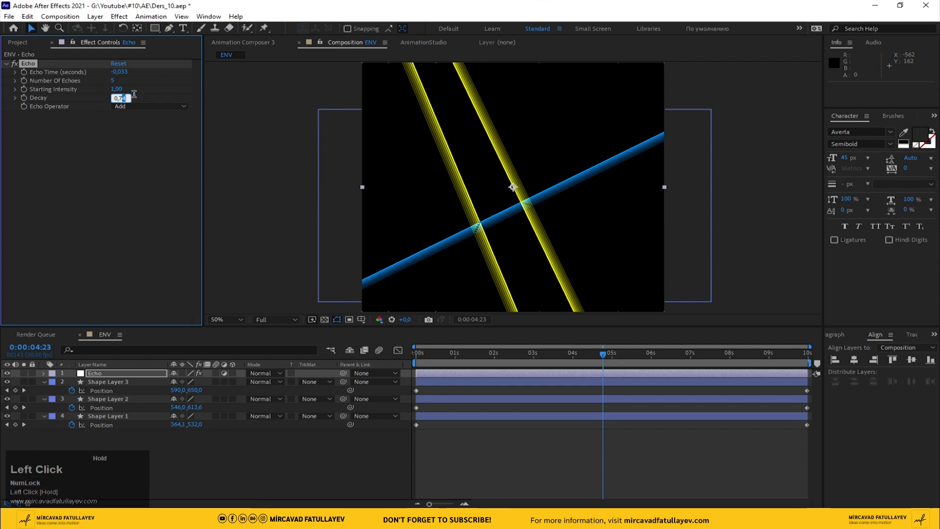
key("Return")
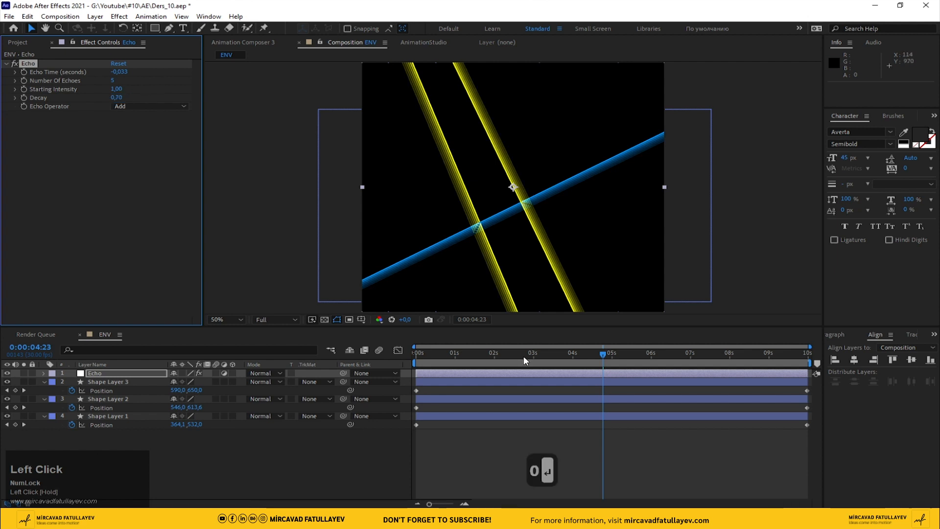
left_click_drag(471, 358, 551, 346)
left_click(308, 459)
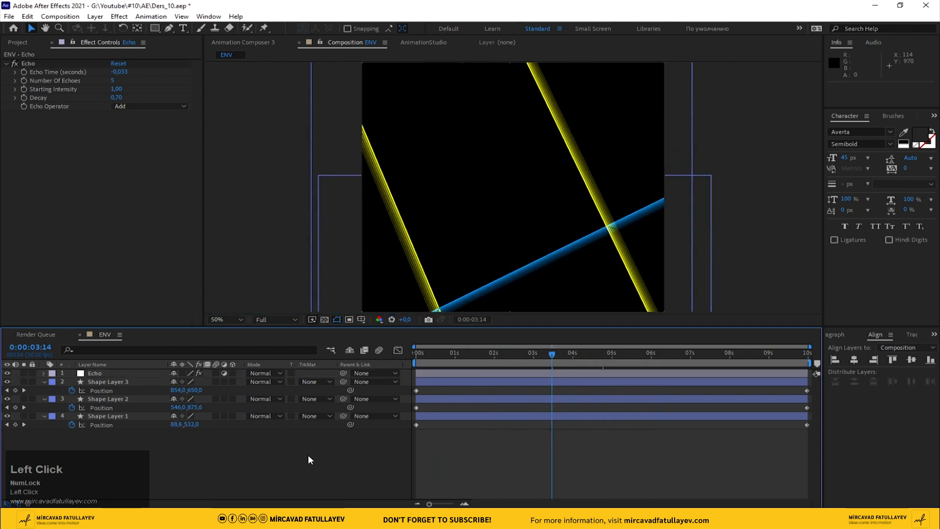
- Create a new composition named Ders_10 with a width of 1920 px
left_click(60, 16)
left_click(126, 38)
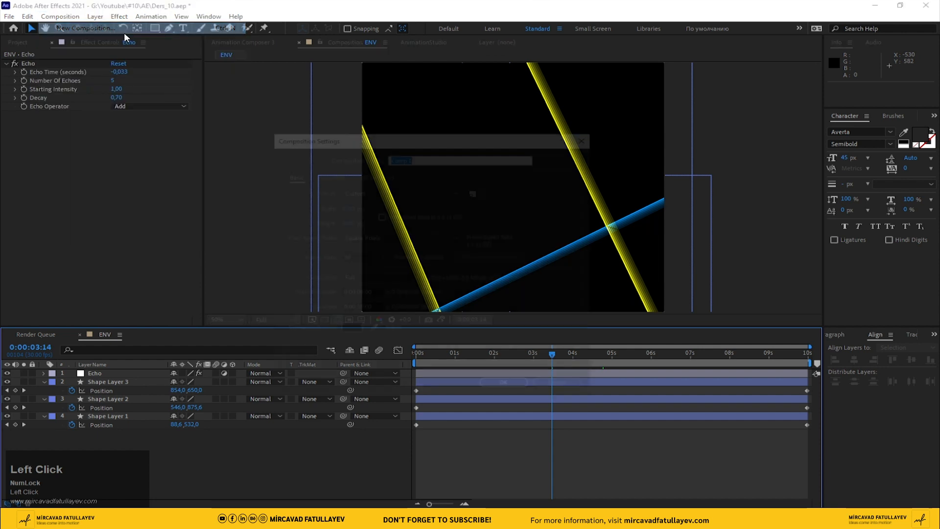
type("Ders")
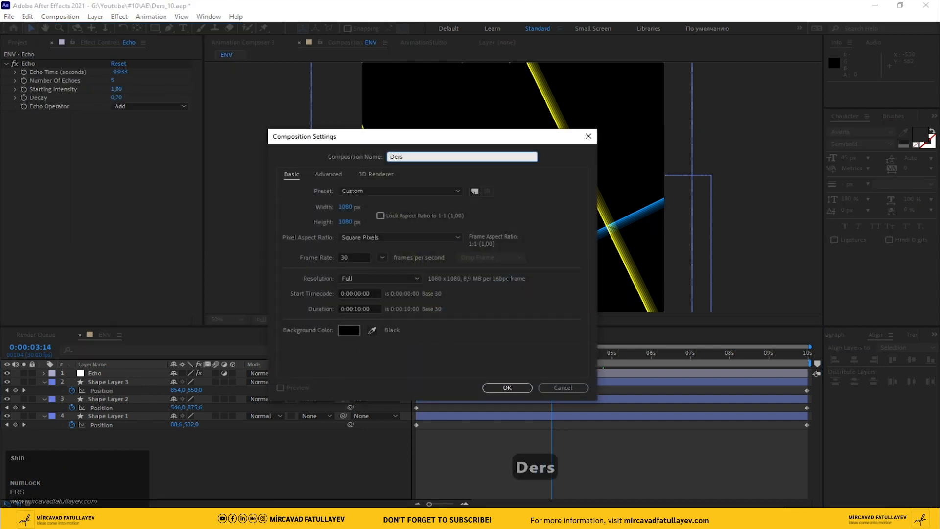
type("_10")
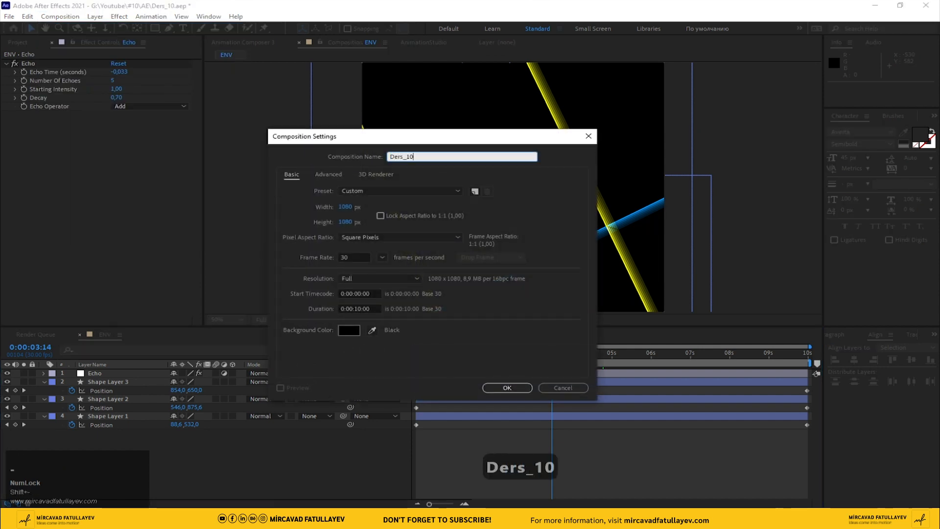
left_click(343, 207)
type("192")
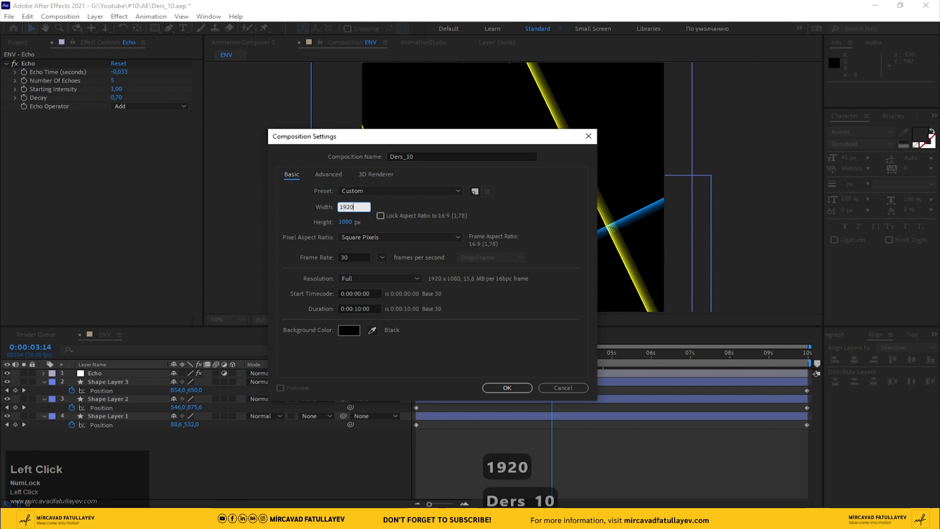
left_click(509, 385)
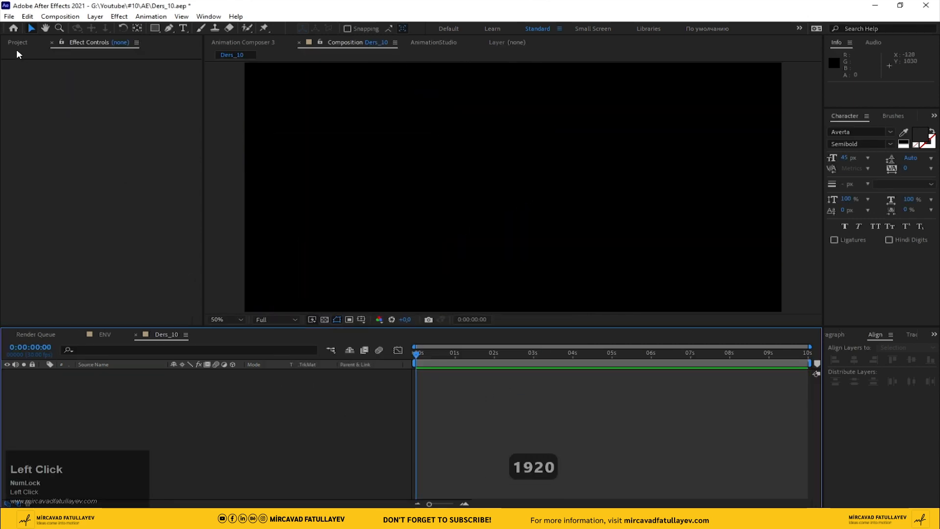
- Place the ENV composition in the Ders_10 timeline as a hidden layer and go to 0:00:04:01
left_click(17, 42)
left_click_drag(51, 152, 211, 419)
mouse_move(520, 359)
left_mouse_down()
mouse_move(504, 357)
mouse_move(574, 358)
left_mouse_up()
- Add a solid layer named E3D to the Ders_10 composition
right_click(149, 409)
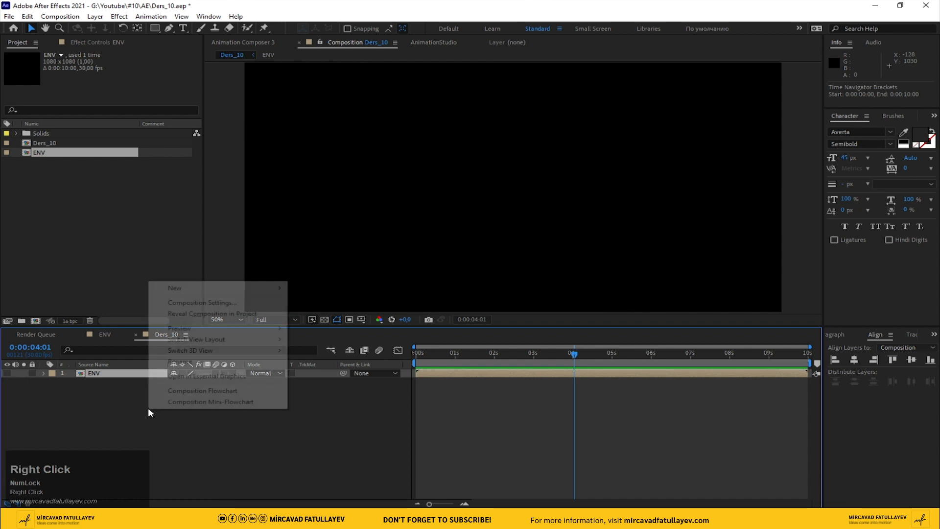
mouse_move(214, 289)
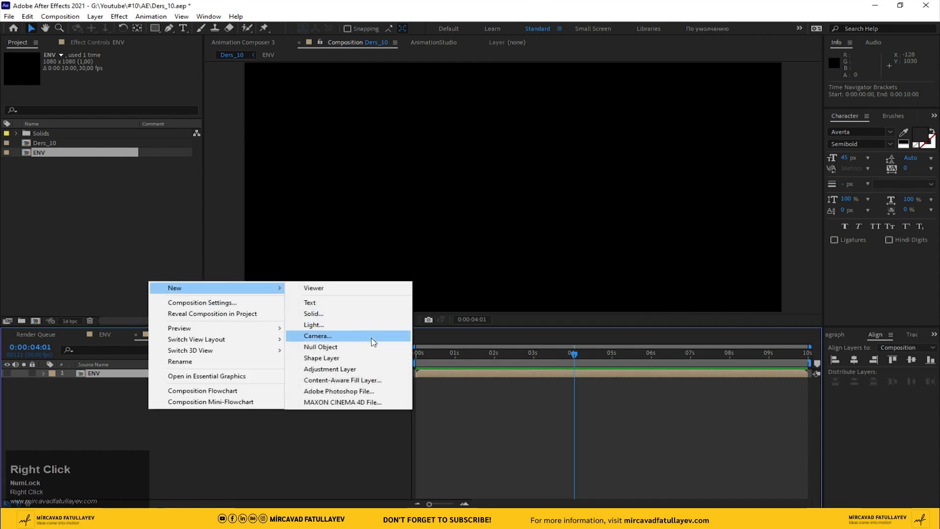
left_click(337, 314)
type("E3")
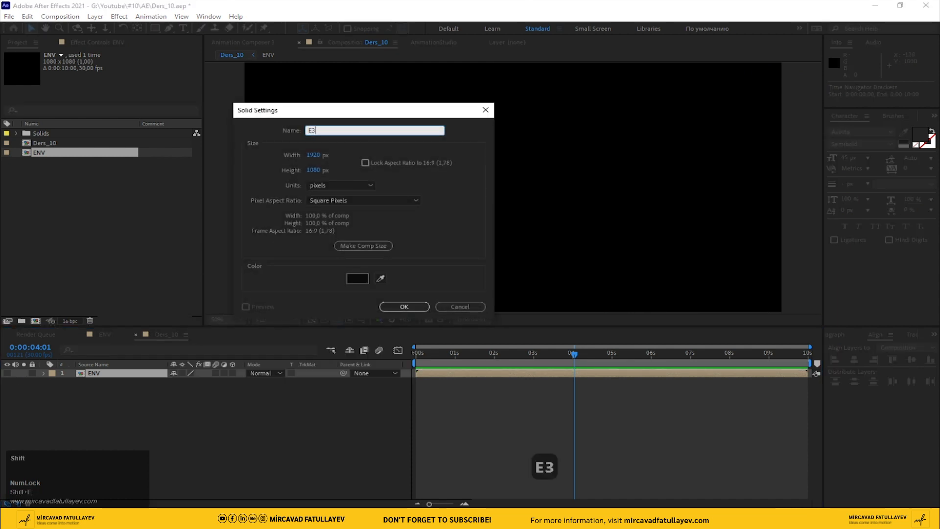
type("D")
key("Return")
- Apply the Element effect to the E3D solid
key("ctrl+space")
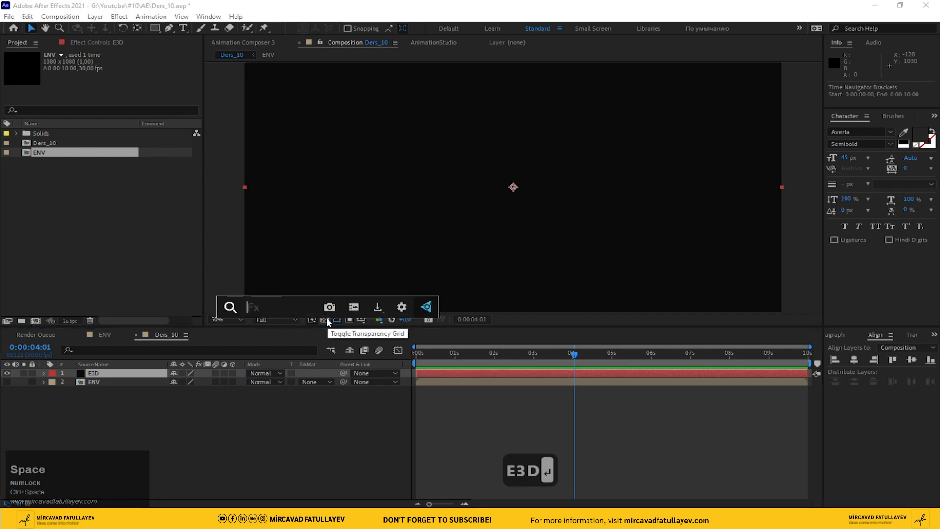
type("elem")
key("Return")
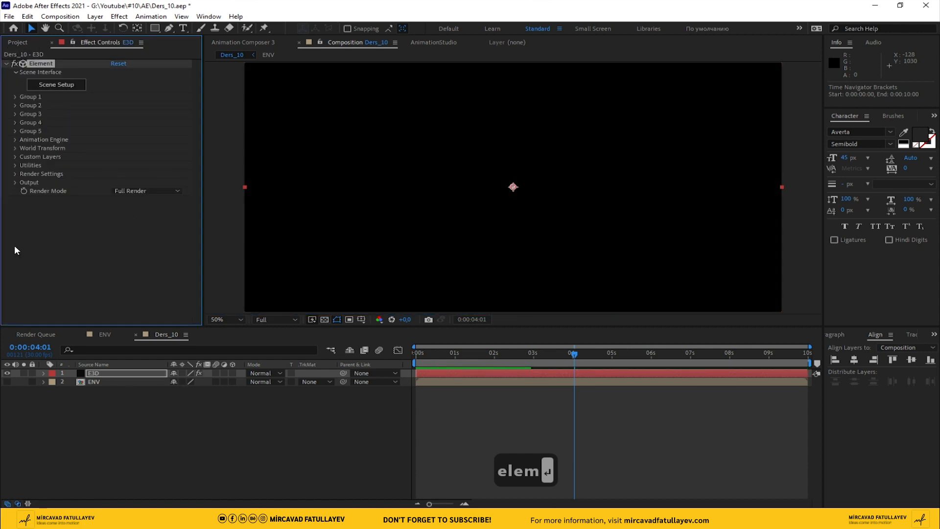
- Assign the ENV layer as Layer 1 in the Element effect's Custom Texture Maps
left_click(15, 157)
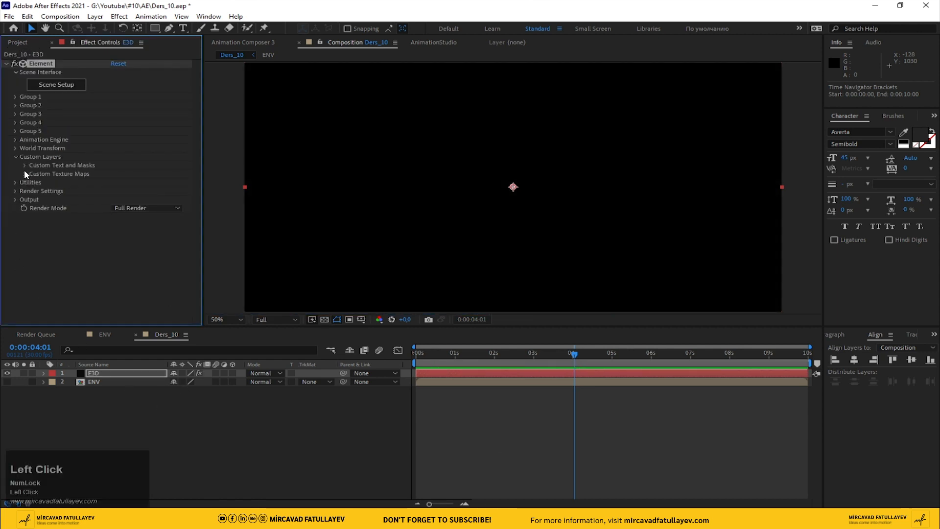
left_click(25, 171)
scroll(59, 166, "down", 2)
left_click(128, 148)
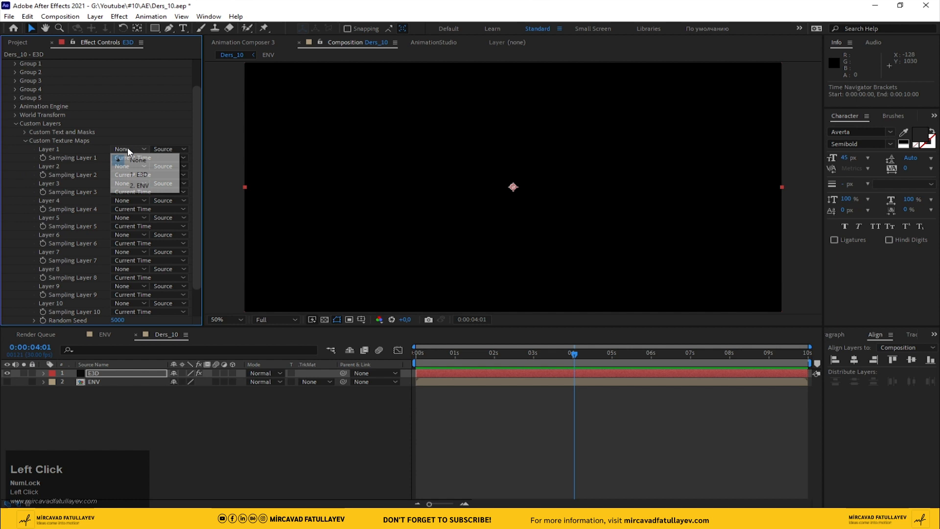
left_click(153, 187)
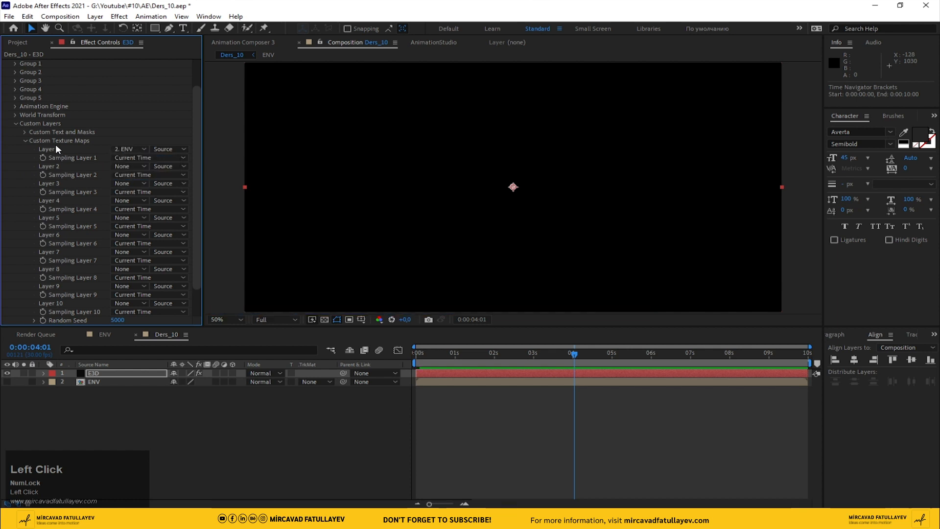
left_click(25, 140)
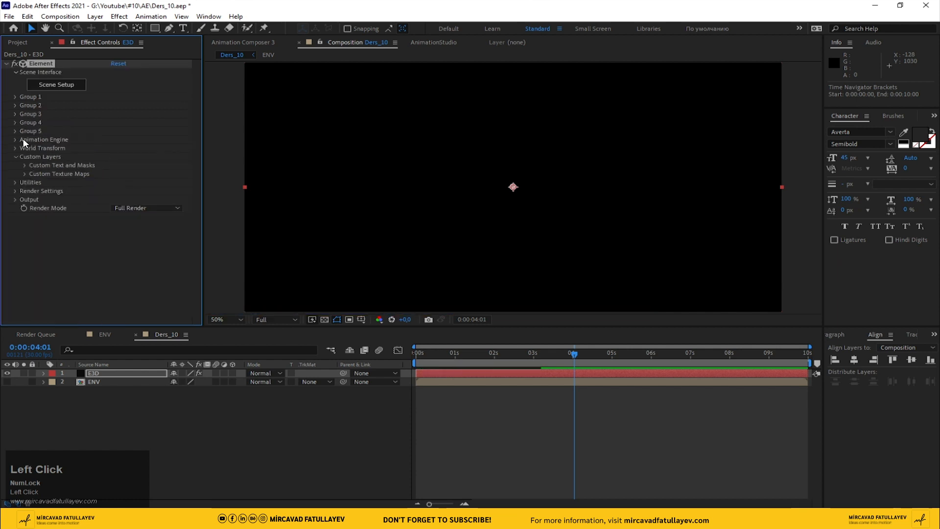
- Open Element's Scene Setup and import the E 45 Aircraft_ .c4d model with the Physical Shader import preferences
left_click(56, 86)
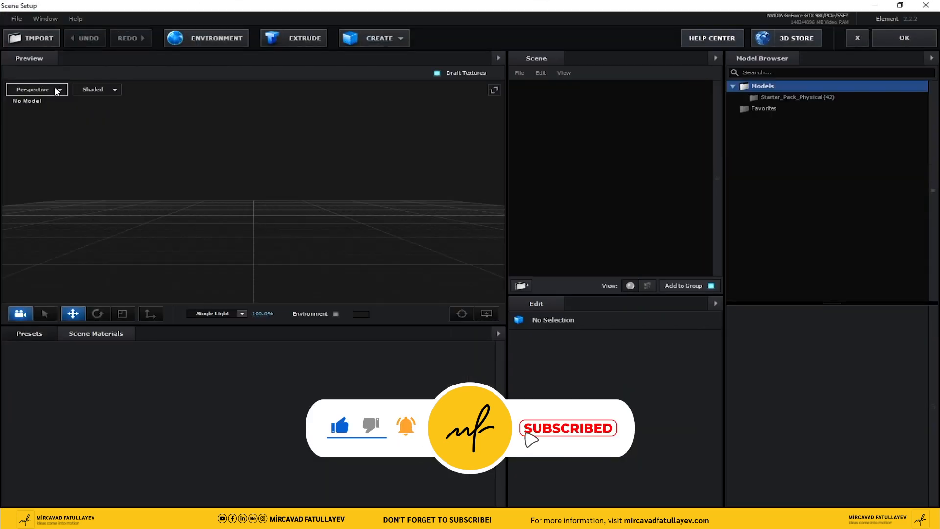
left_click(25, 41)
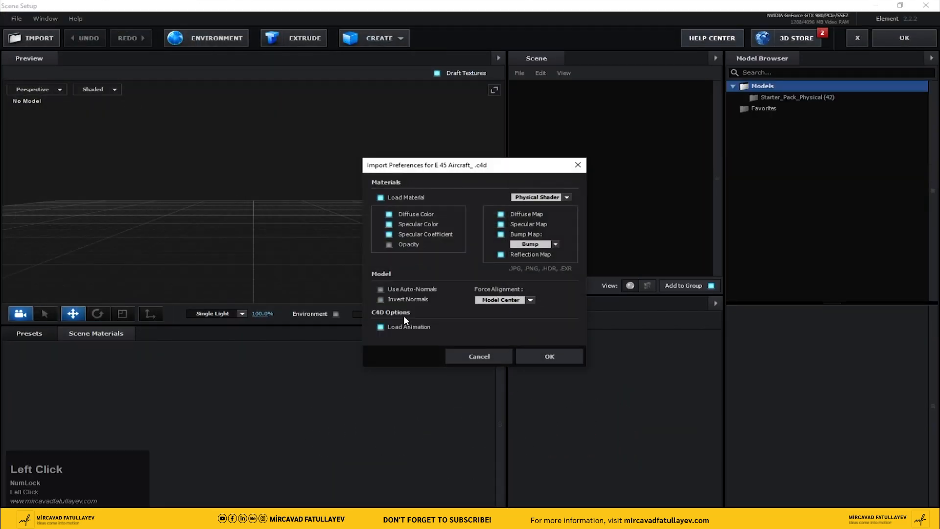
left_click(544, 359)
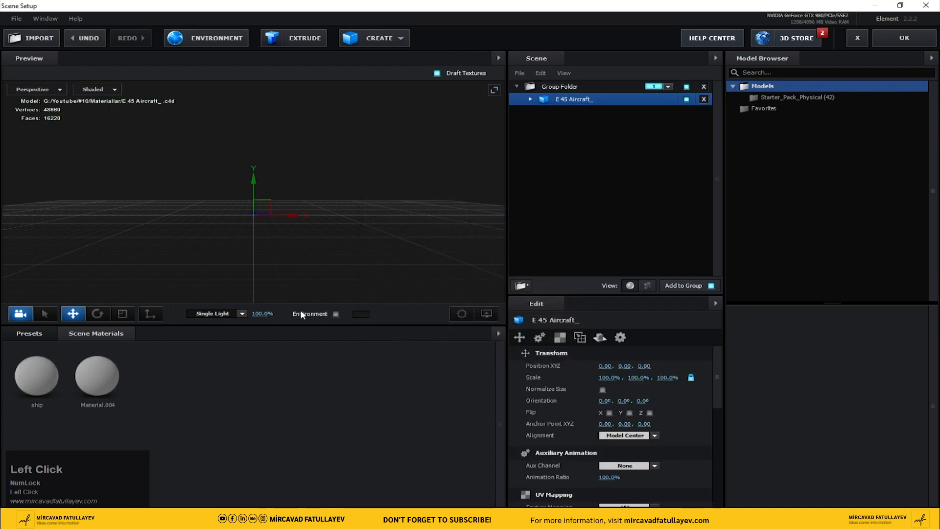
- Scale the aircraft model uniformly to about 3956% and rotate it to a Y orientation of 270°
left_click(114, 313)
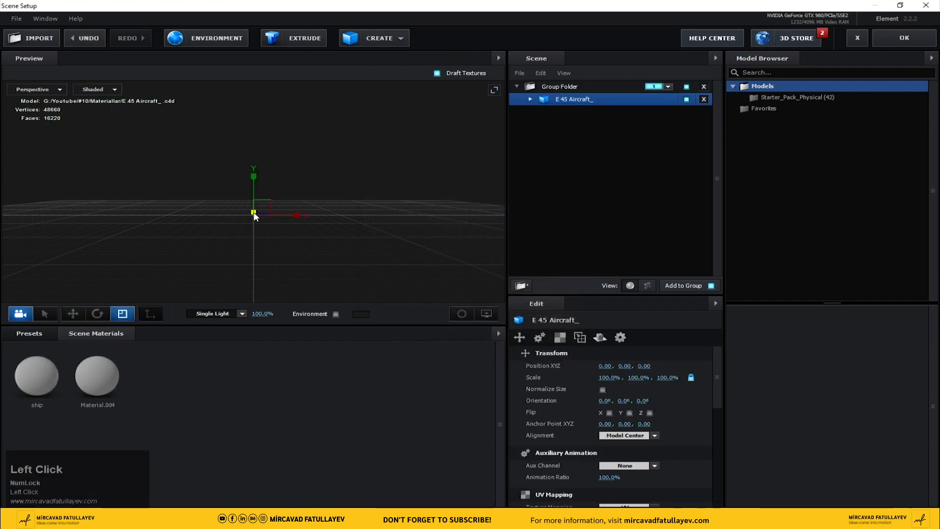
left_click_drag(320, 185, 391, 185)
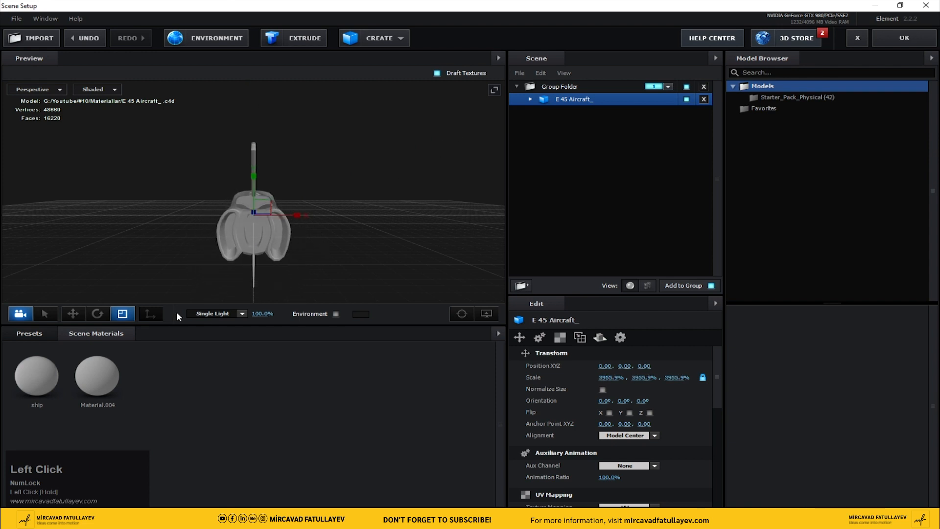
left_click(100, 314)
left_click_drag(275, 224, 228, 231)
mouse_move(404, 240)
left_mouse_down()
mouse_move(314, 250)
mouse_move(413, 222)
mouse_move(410, 248)
mouse_move(407, 239)
left_mouse_up()
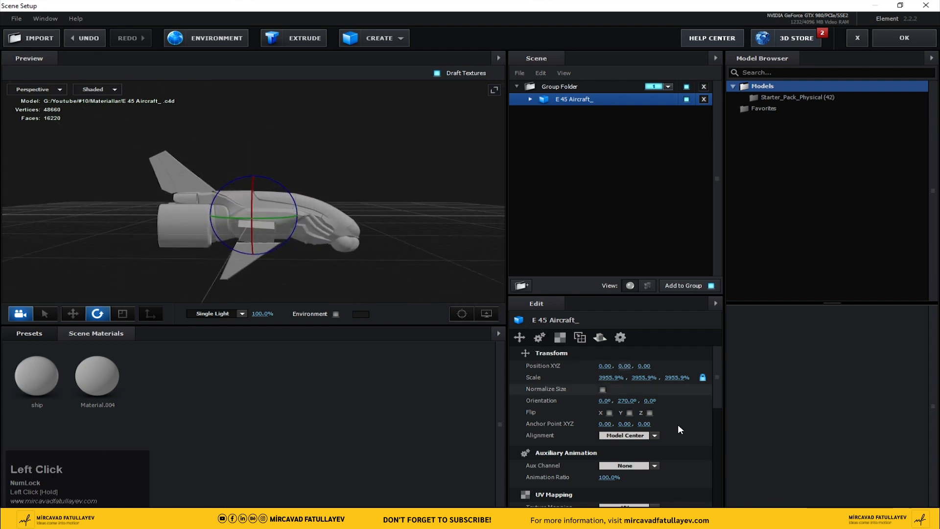
- Set the aircraft model's alignment to Bottom so it sits above the ground grid
left_click(626, 434)
left_click(629, 379)
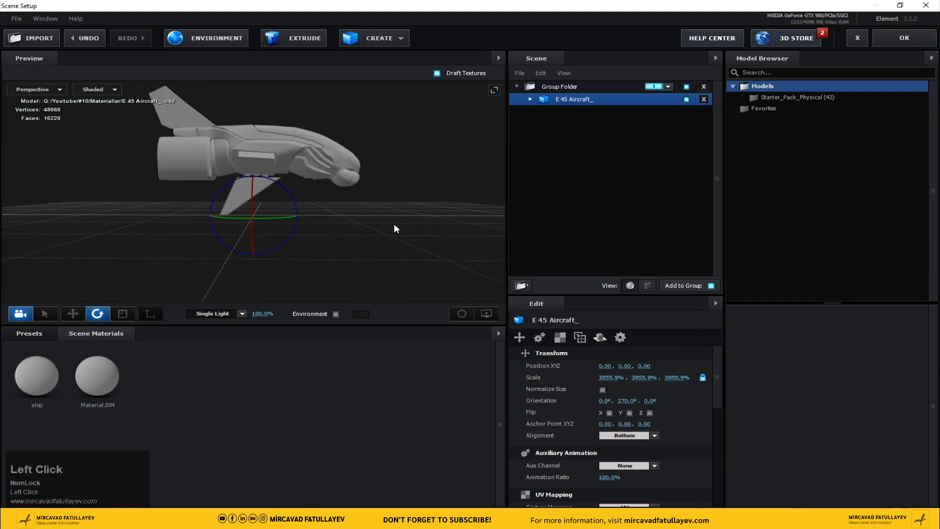
mouse_move(394, 223)
left_mouse_down()
mouse_move(351, 214)
mouse_move(447, 215)
mouse_move(409, 215)
left_mouse_up()
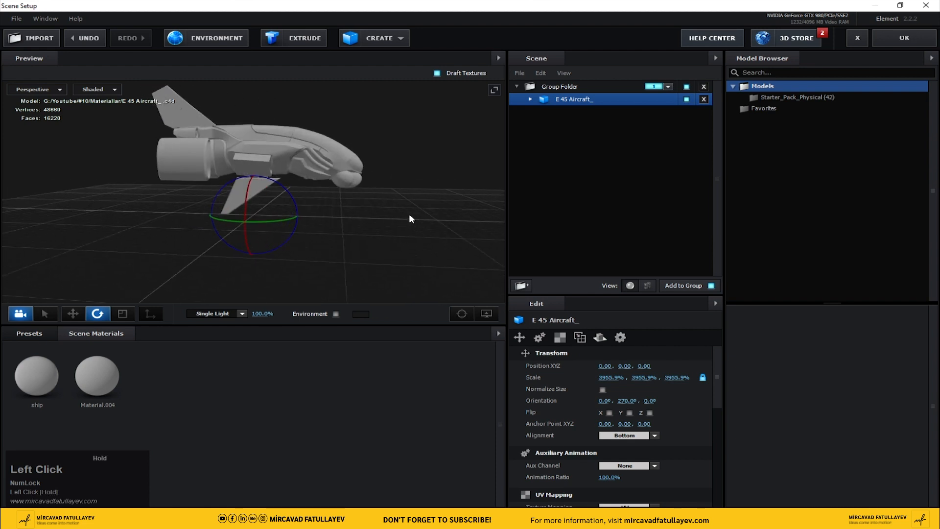
- Create a plane under the aircraft and scale it uniformly to about 1328% as the floor
left_click(401, 40)
left_click(516, 68)
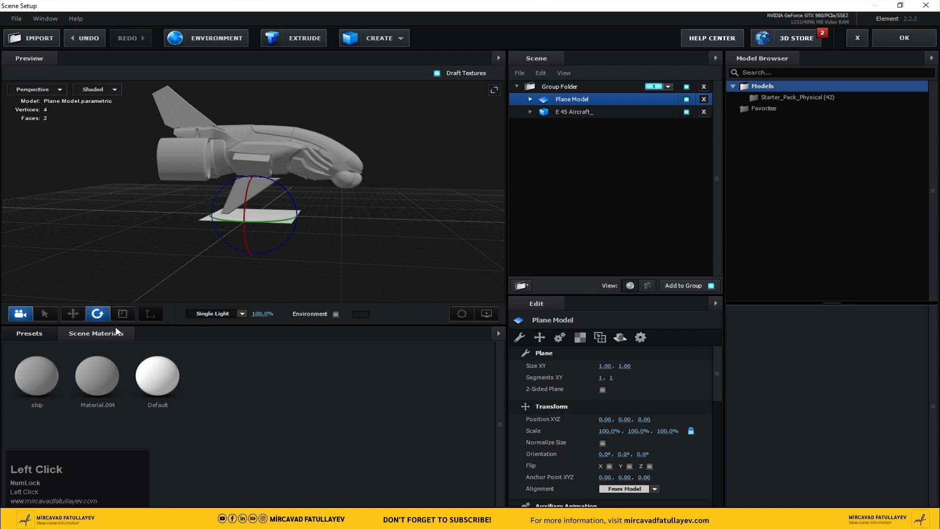
left_click(123, 314)
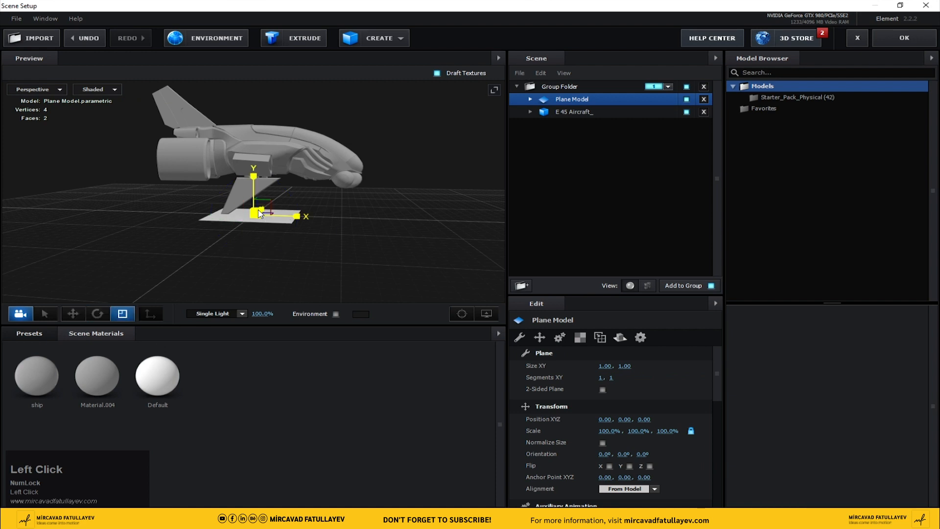
left_click_drag(258, 213, 827, 126)
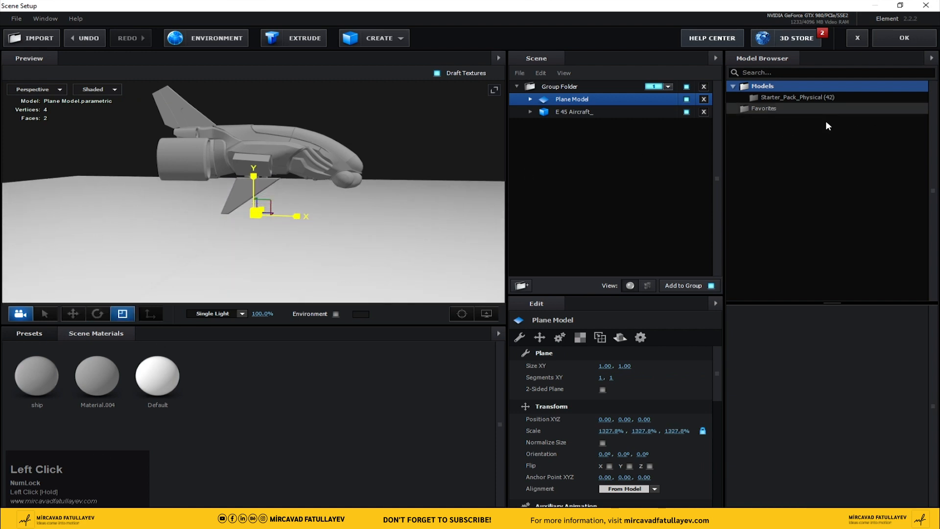
left_click_drag(483, 139, 501, 143)
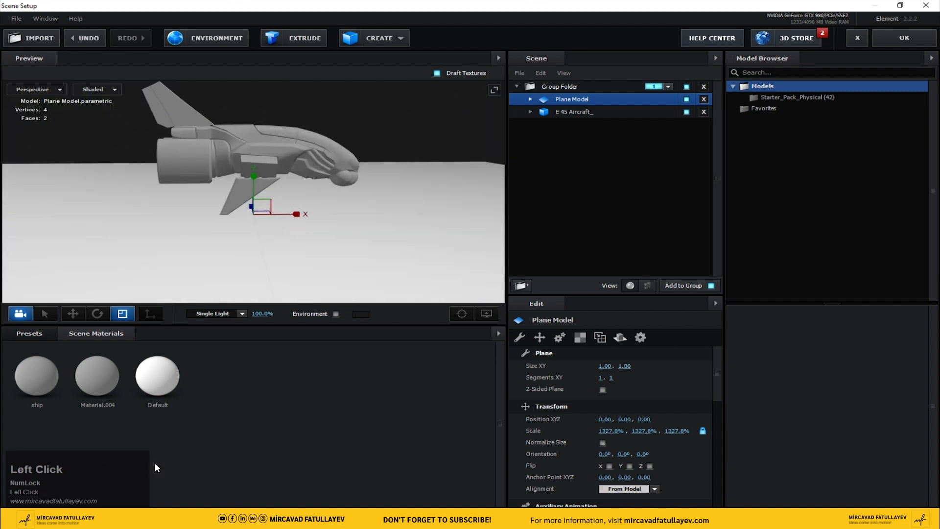
- Apply the Chrome preset from the Physical materials to the Plane Model
left_click(26, 333)
left_click(61, 379)
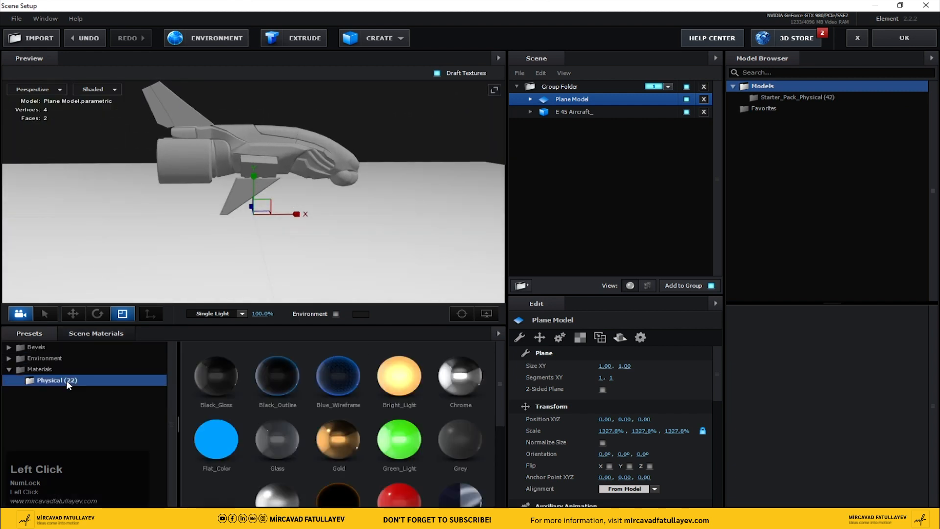
left_click_drag(467, 376, 579, 97)
mouse_move(446, 187)
left_mouse_down()
mouse_move(401, 218)
mouse_move(444, 193)
left_mouse_up()
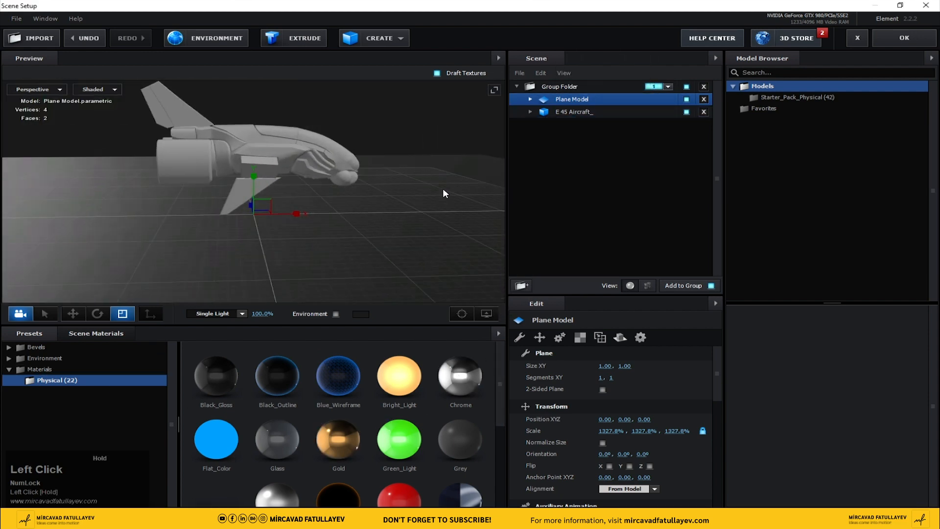
- Examine the plane's Chrome material settings, including its blend modes, shader types, wireframe and advanced options
left_click(530, 99)
left_click(578, 113)
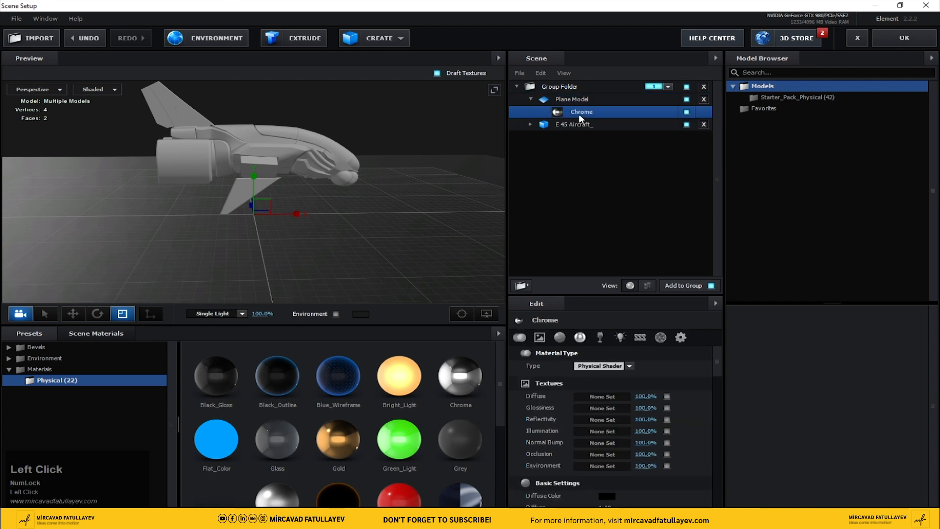
left_click(681, 341)
left_click(653, 367)
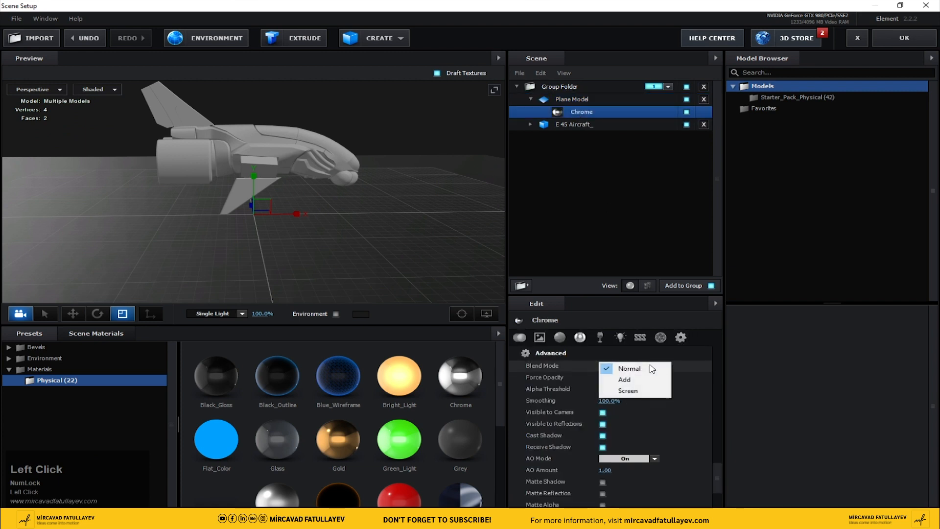
left_click(519, 338)
left_click(602, 367)
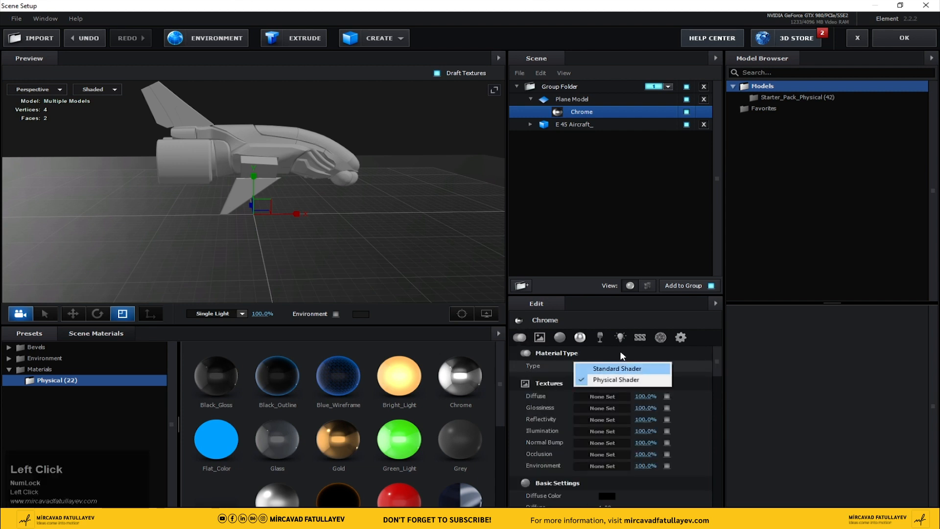
left_click(662, 340)
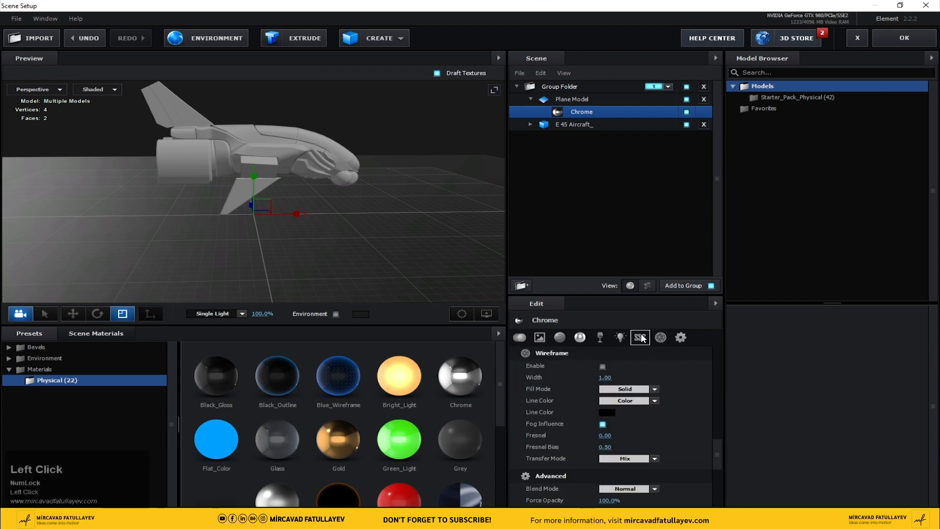
left_click(680, 337)
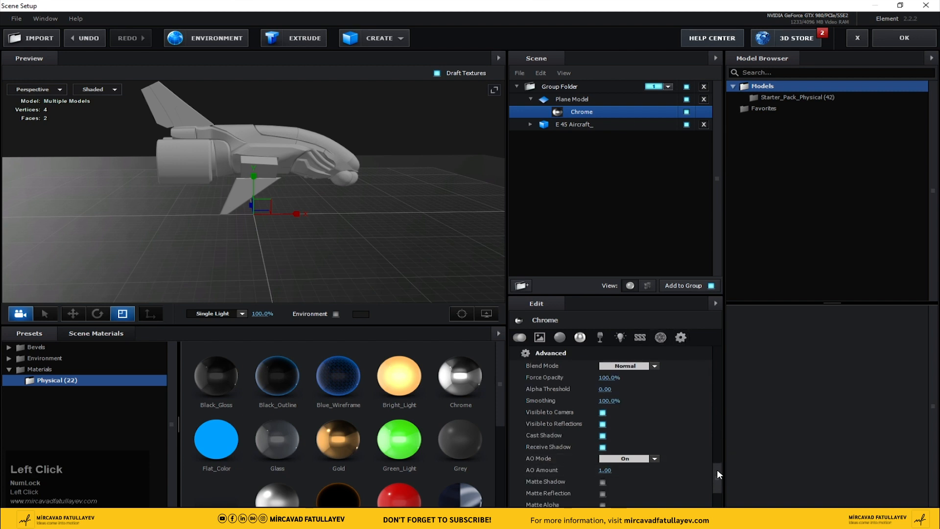
left_click_drag(717, 469, 696, 336)
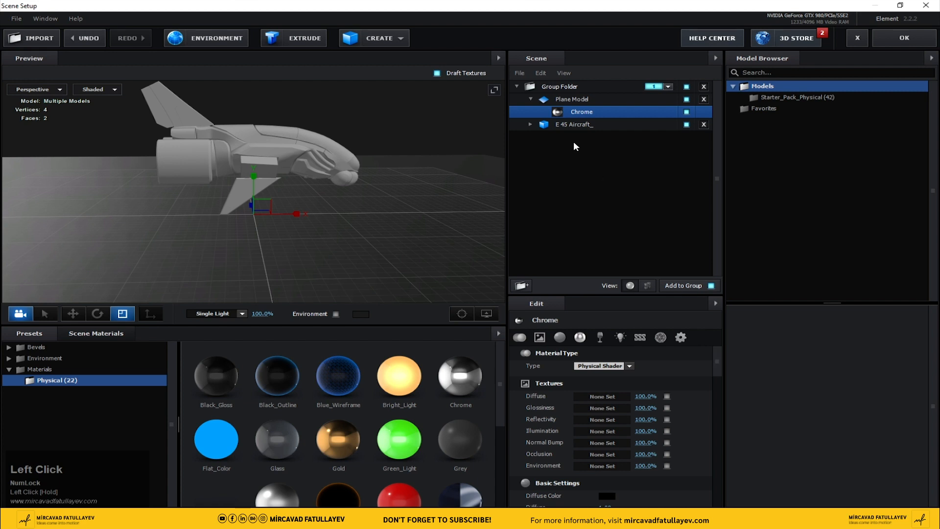
- Set the Plane Model's reflect mode to Mirror Surface so the floor mirrors the aircraft
left_click(559, 97)
left_click(620, 337)
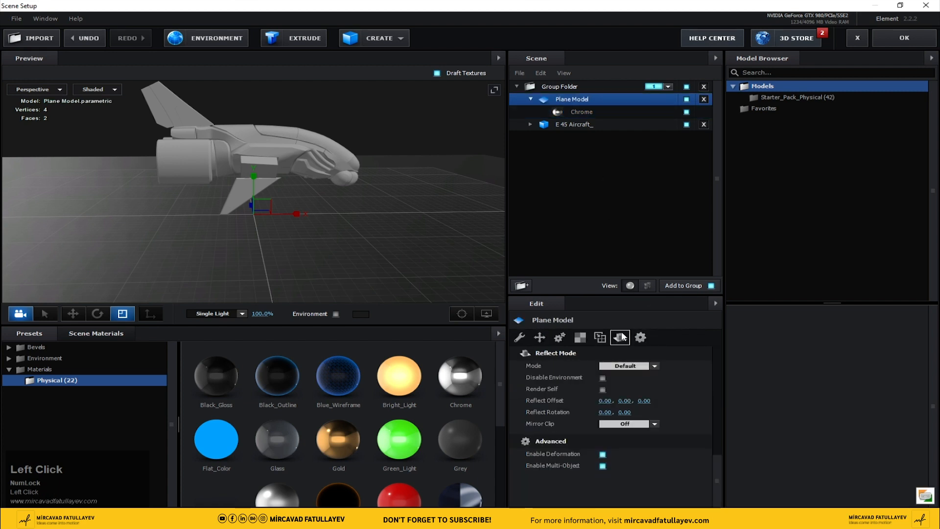
left_click(634, 367)
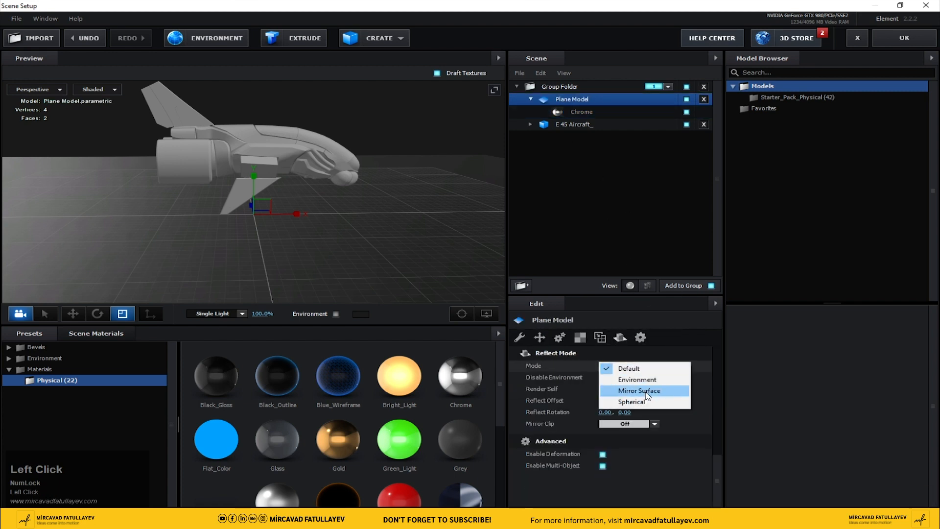
left_click(639, 390)
left_click_drag(372, 225, 459, 262)
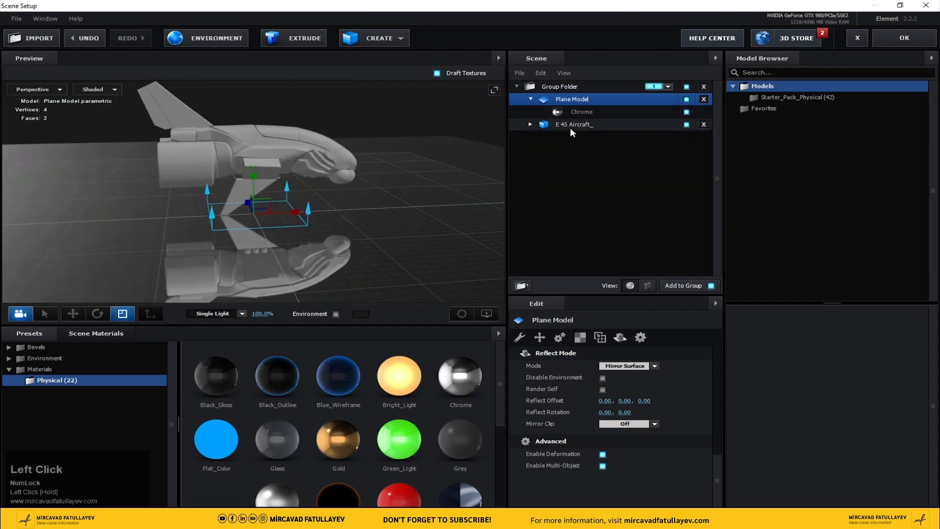
- Enable Matte Shadow and Matte Reflection in the advanced settings of the plane's Chrome material
left_click(576, 97)
left_click(580, 112)
left_click(681, 335)
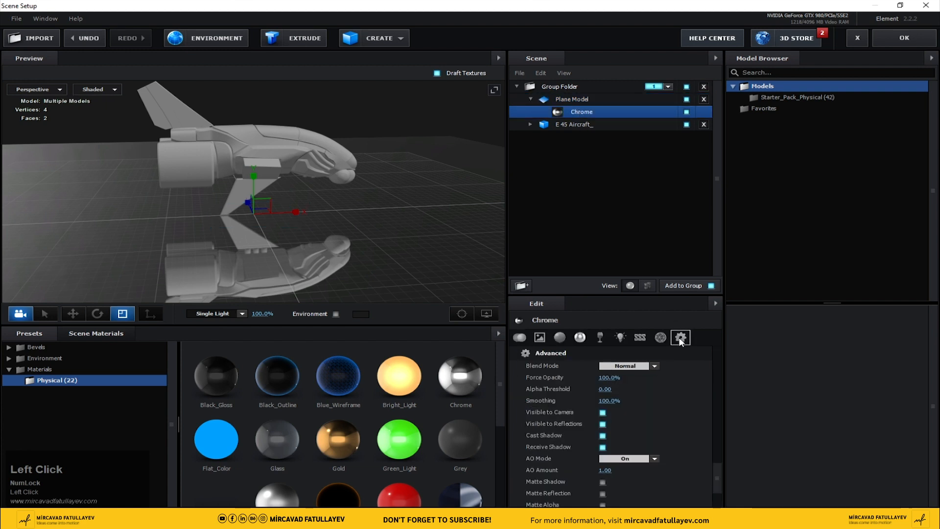
left_click_drag(720, 462, 719, 485)
scroll(719, 483, "down", 1)
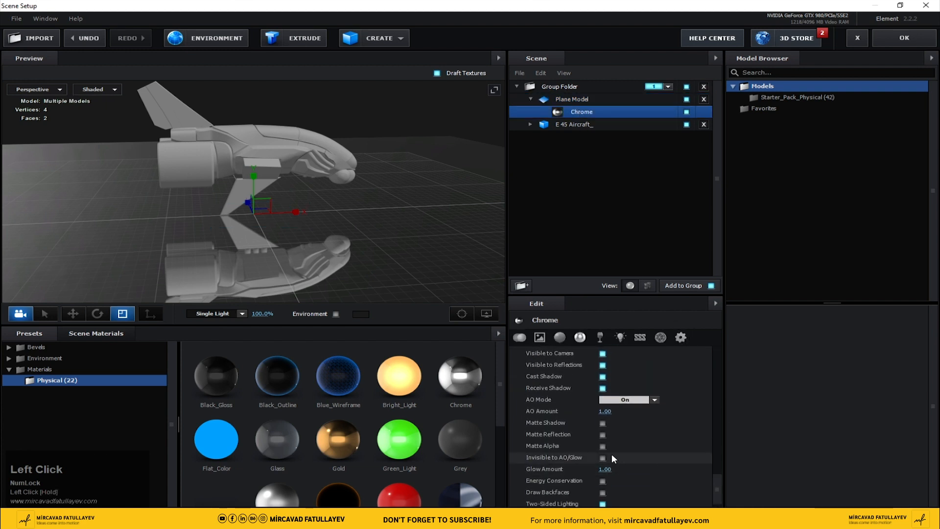
left_click(601, 423)
left_click(602, 434)
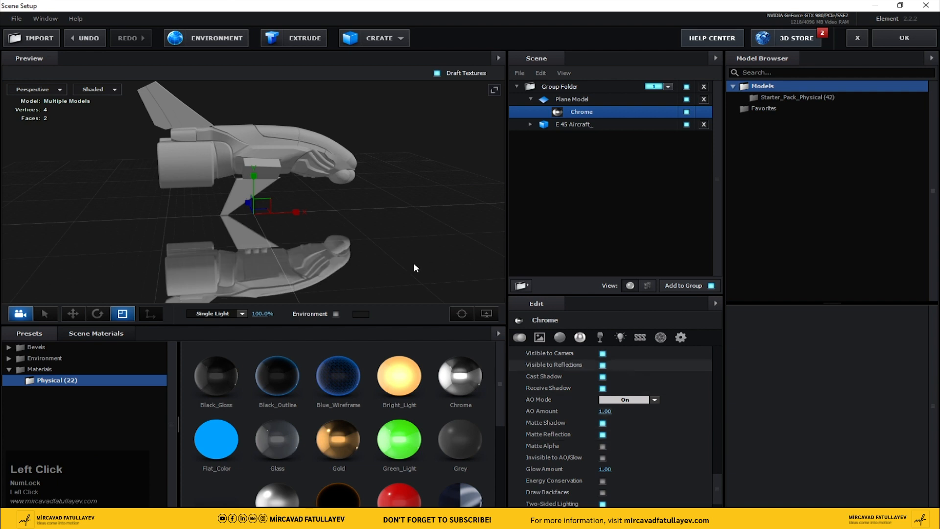
mouse_move(411, 245)
left_mouse_down()
mouse_move(359, 219)
mouse_move(382, 250)
mouse_move(402, 259)
left_mouse_up()
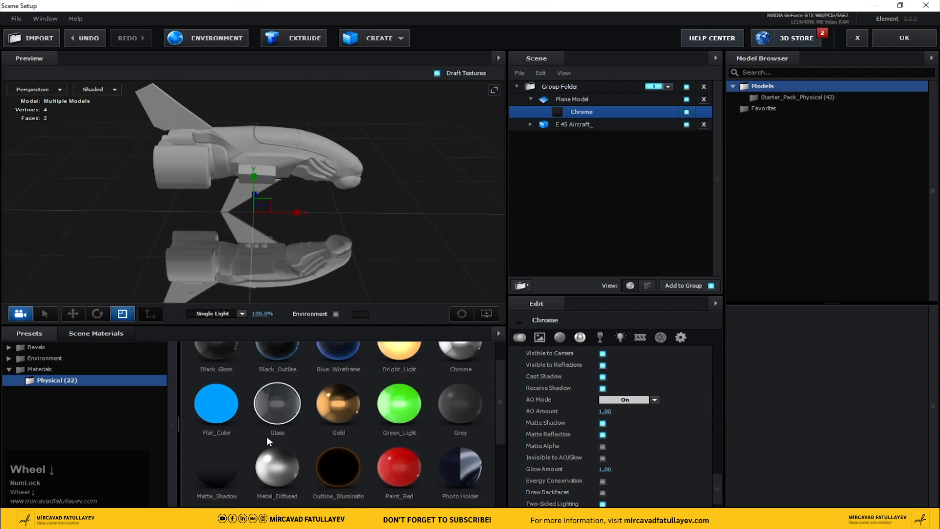
- Apply the Plastic_White preset from the Physical materials to the E 45 Aircraft_ model
scroll(267, 436, "down", 3)
left_click(275, 406)
left_click_drag(276, 406, 575, 126)
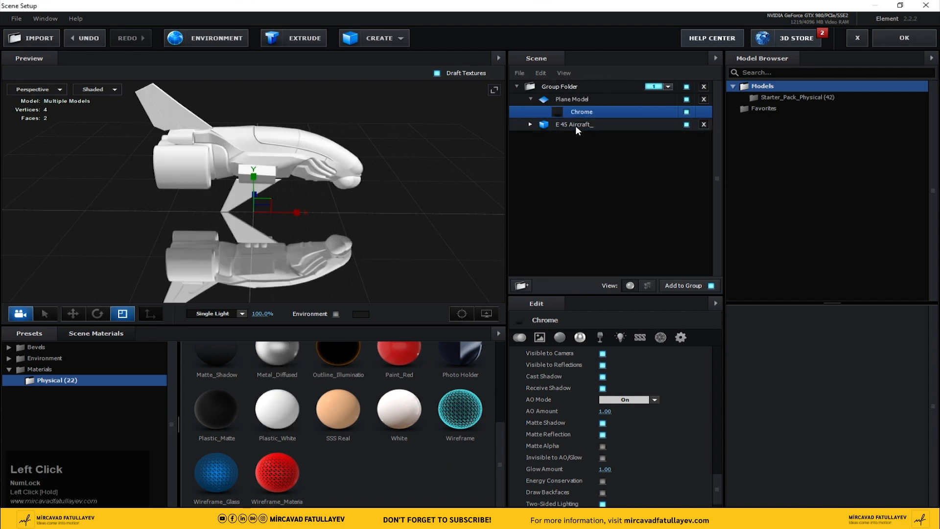
- Assign Custom Layer 1 [ENV] as the environment texture of the aircraft's first Plastic_White material
left_click(532, 124)
left_click(596, 138)
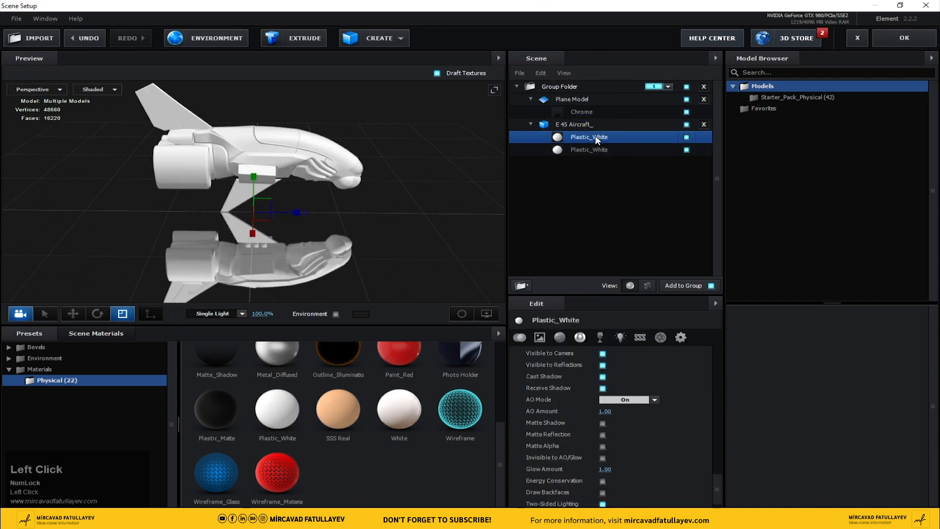
left_click_drag(717, 480, 720, 328)
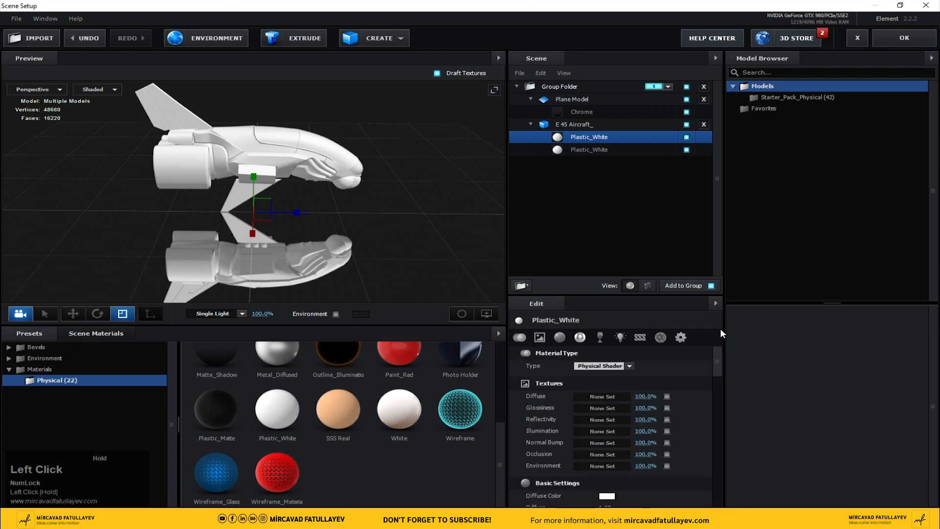
left_click(601, 464)
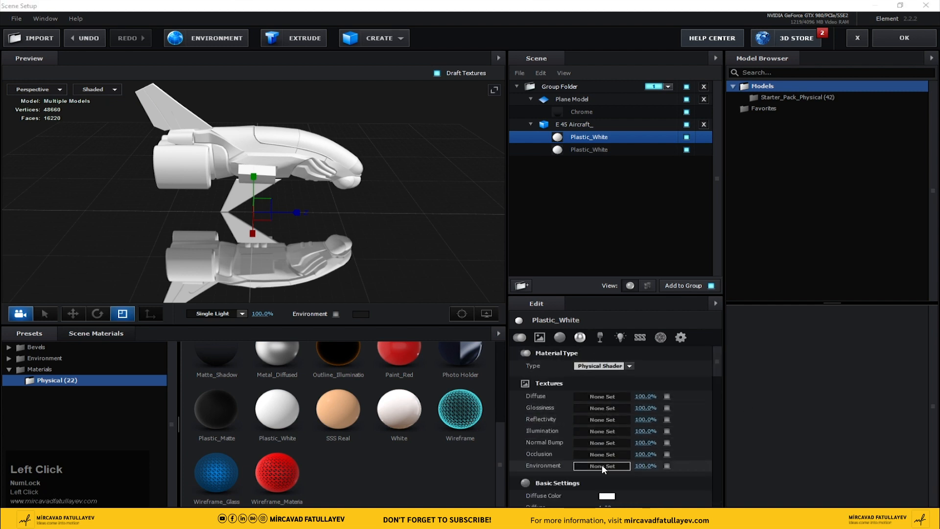
left_click(603, 324)
left_click(632, 338)
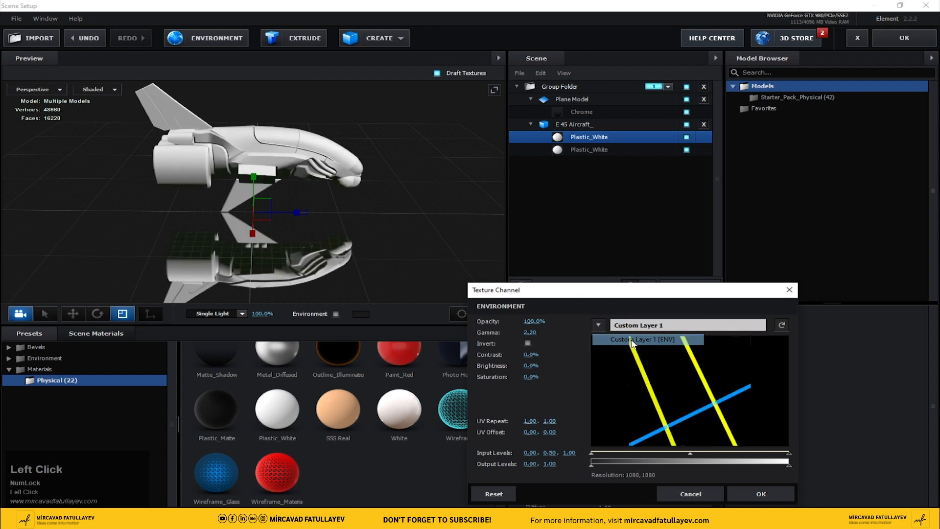
left_click(761, 493)
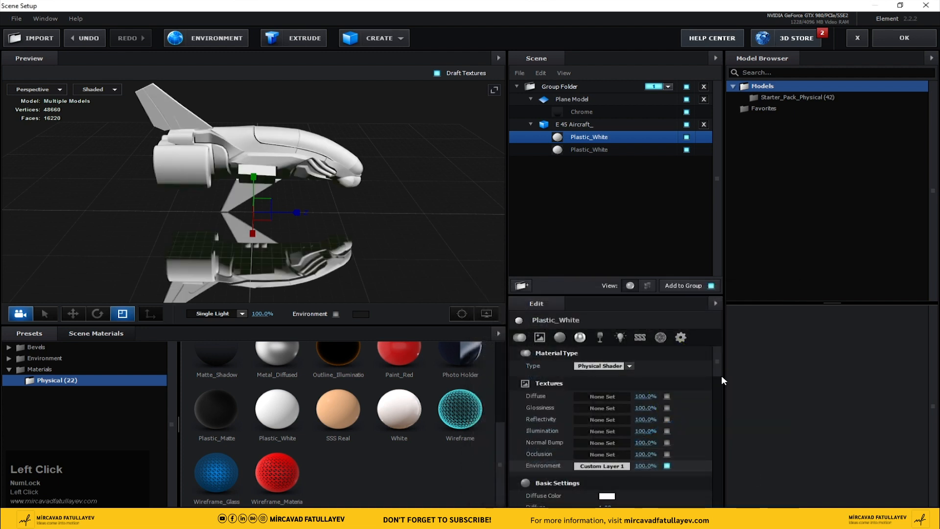
- Set the diffuse color of the aircraft's Plastic_White material to black, 000000
mouse_move(715, 358)
left_mouse_down()
mouse_move(715, 381)
mouse_move(715, 370)
left_mouse_up()
left_click(606, 437)
left_click(509, 500)
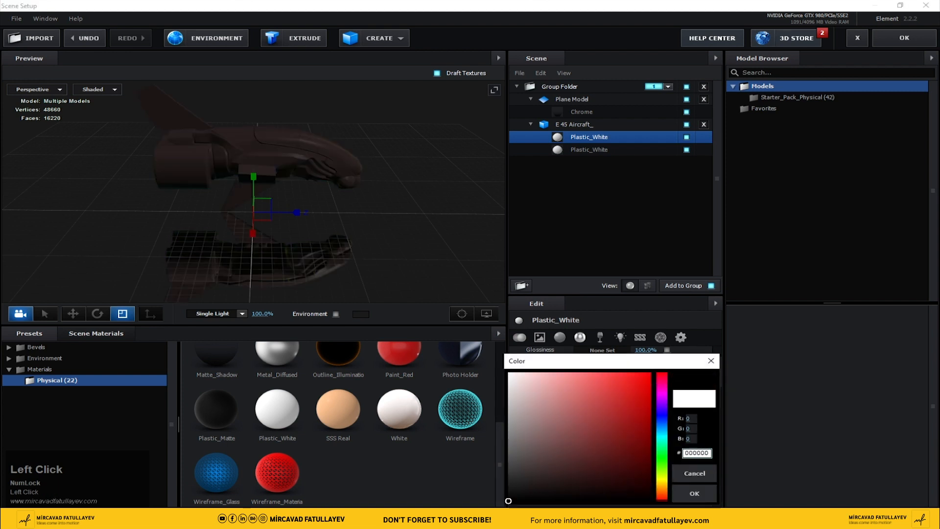
left_click(680, 494)
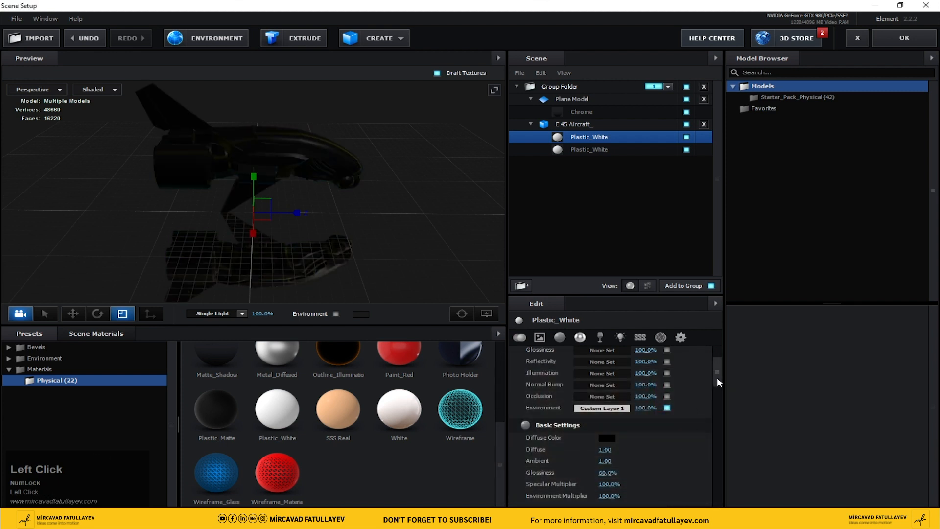
- Set the aircraft material's glossiness to 100% and specular multiplier to 0%, and raise its reflectivity intensity
left_click_drag(716, 377, 712, 392)
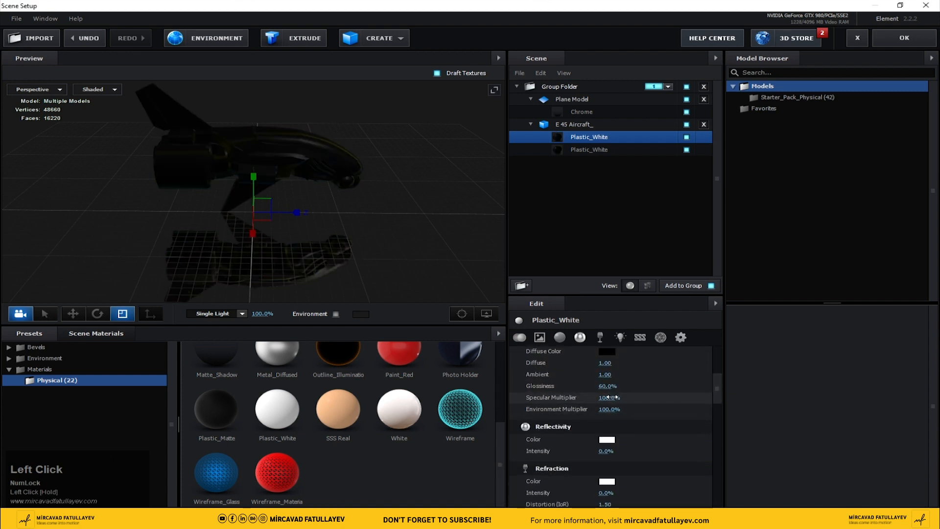
left_click_drag(606, 385, 876, 403)
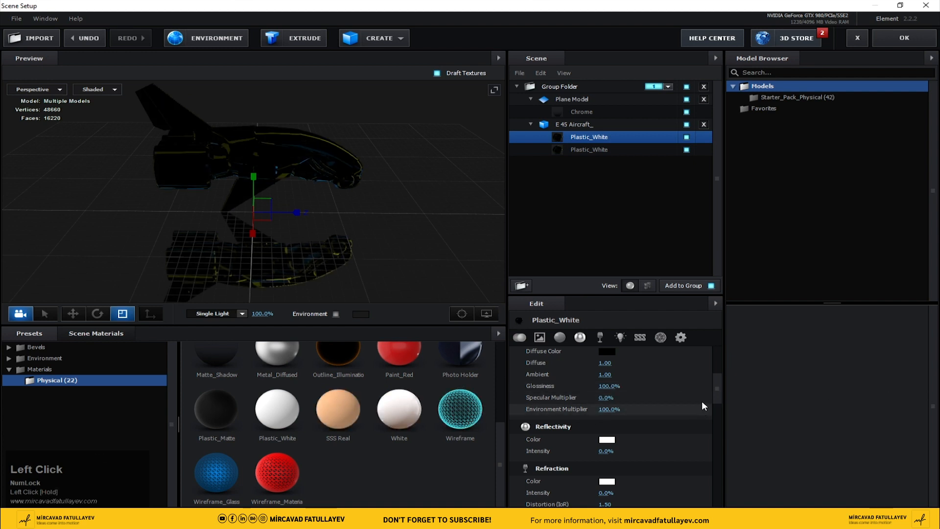
left_click_drag(718, 380, 718, 396)
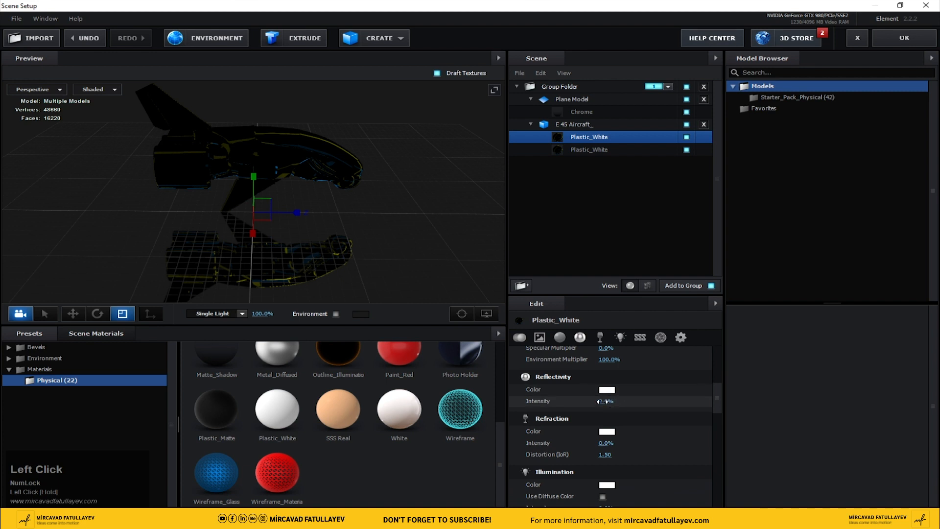
left_click_drag(605, 401, 721, 388)
- Change the blend mode of the aircraft's Plastic_White material to Screen
left_click(681, 338)
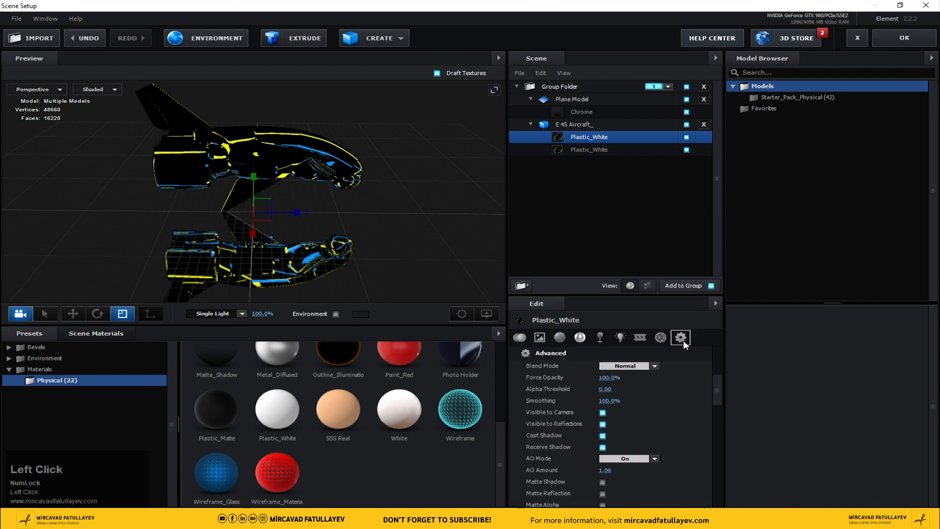
left_click(632, 366)
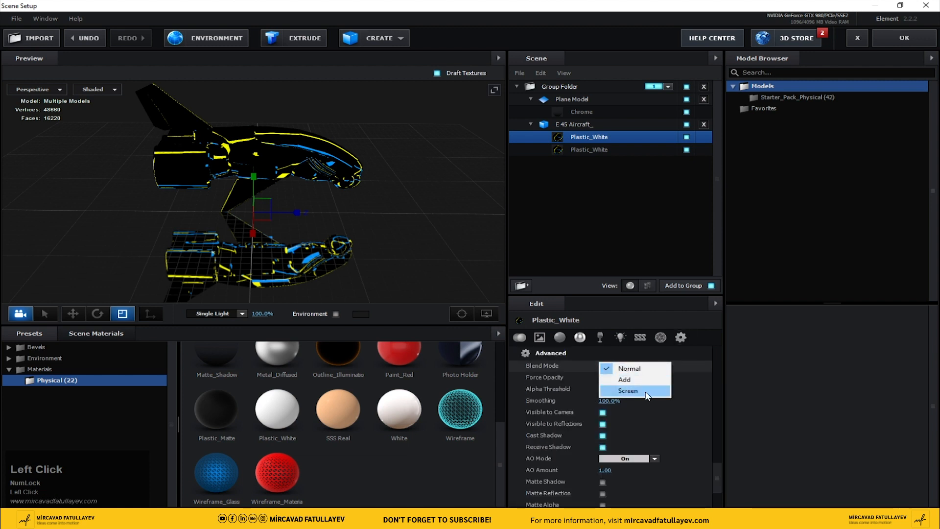
left_click(642, 394)
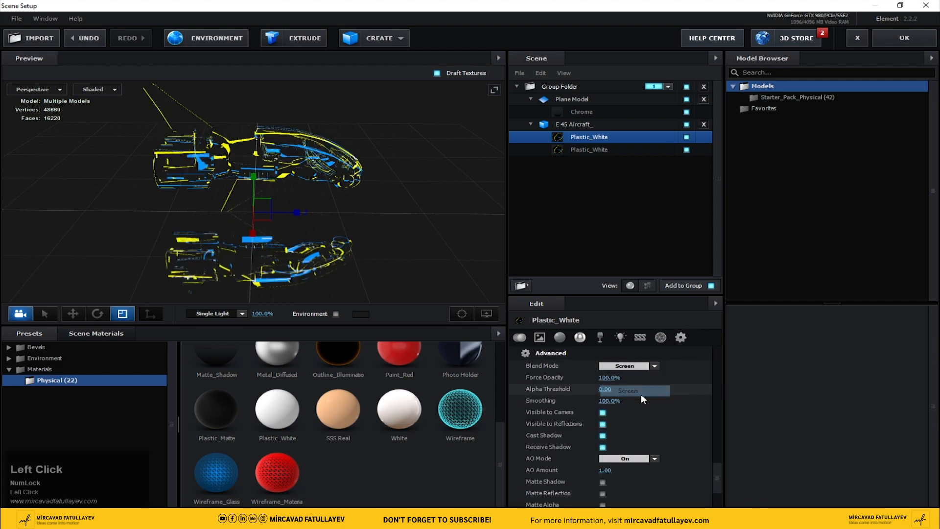
mouse_move(716, 479)
left_mouse_down()
mouse_move(720, 450)
mouse_move(723, 476)
left_mouse_up()
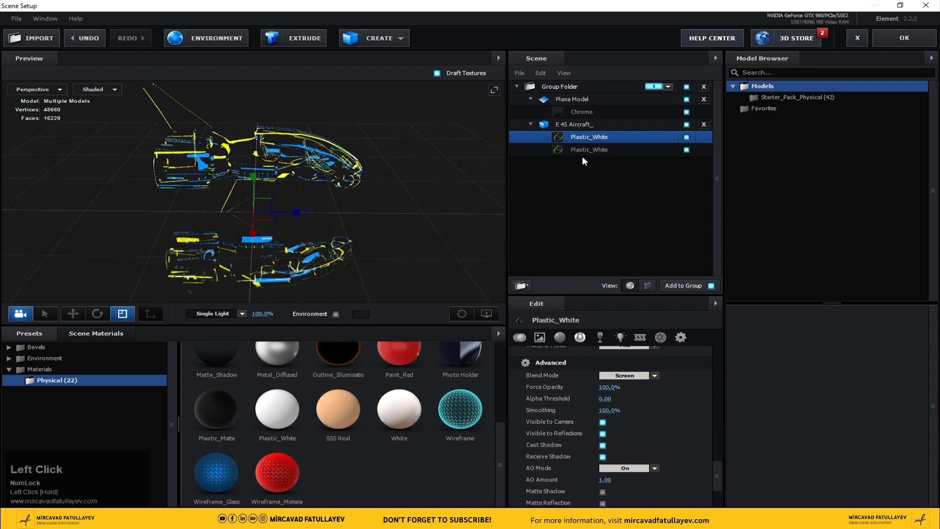
- Set the specular multiplier of the plane's Chrome material to 80% and accept the scene setup
left_click(582, 113)
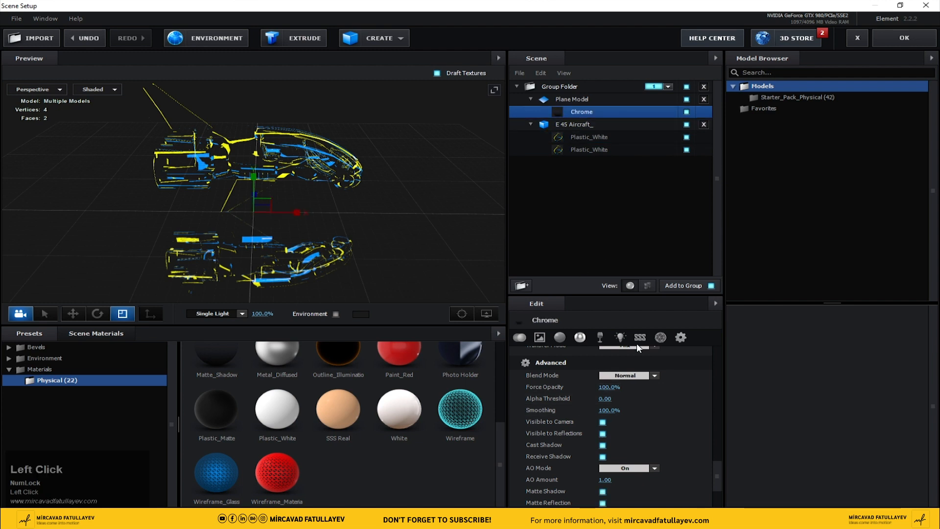
left_click(520, 337)
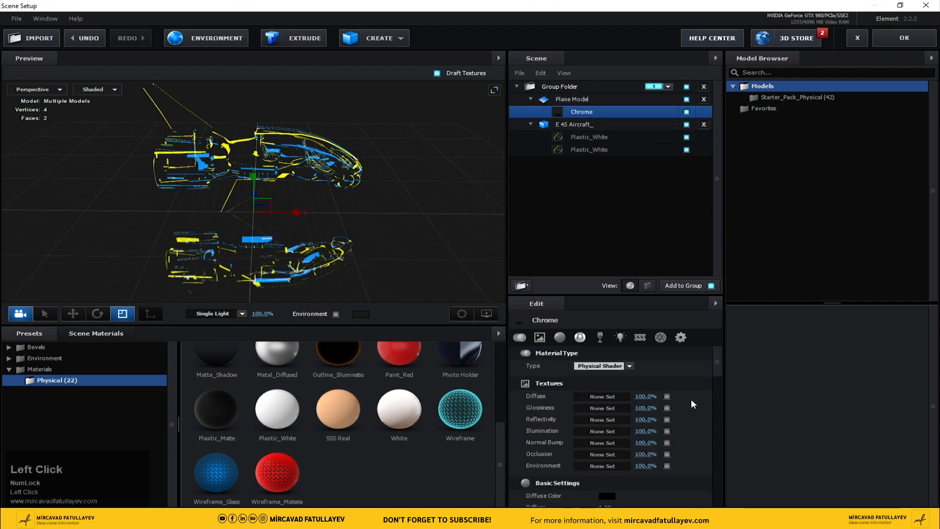
left_click_drag(718, 359, 721, 377)
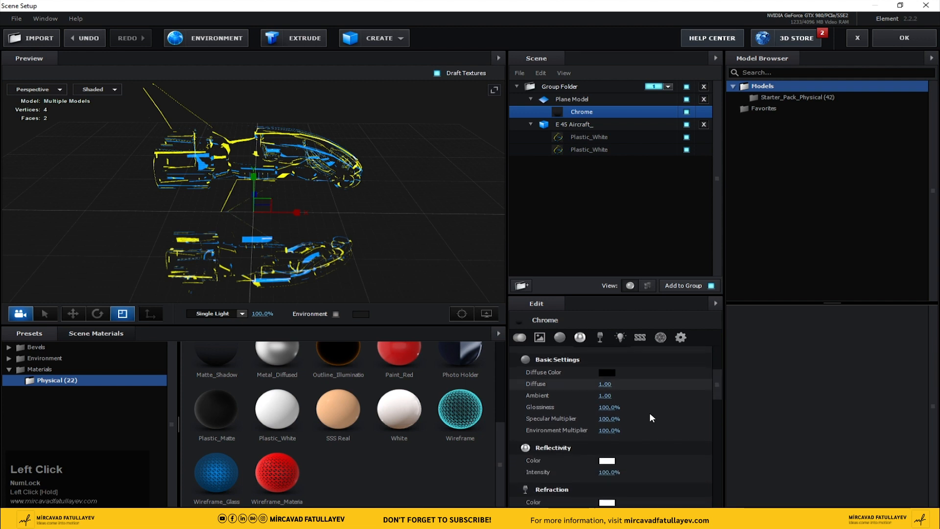
left_click_drag(606, 418, 584, 418)
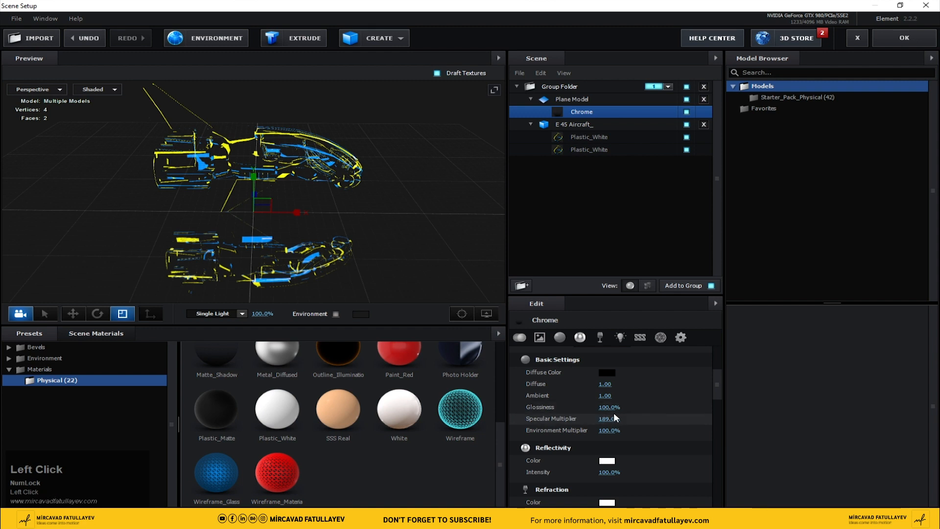
type("80")
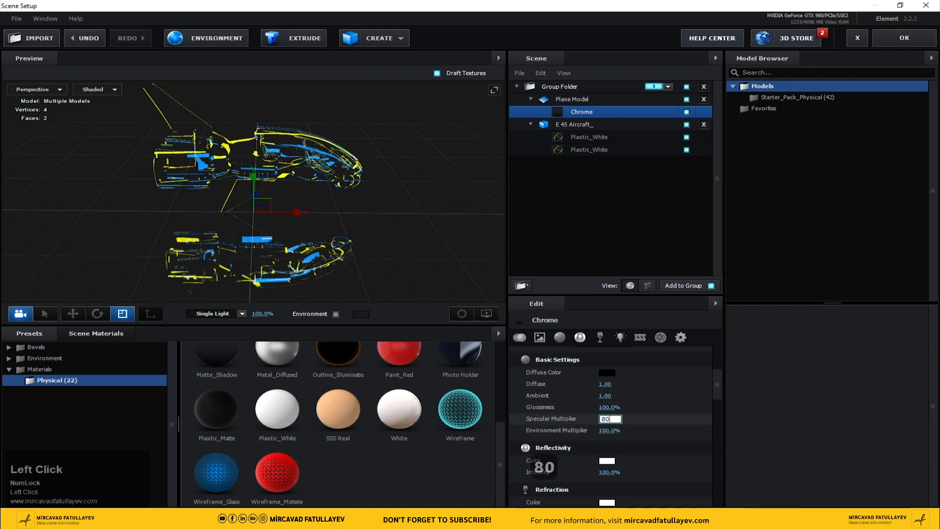
key("Return")
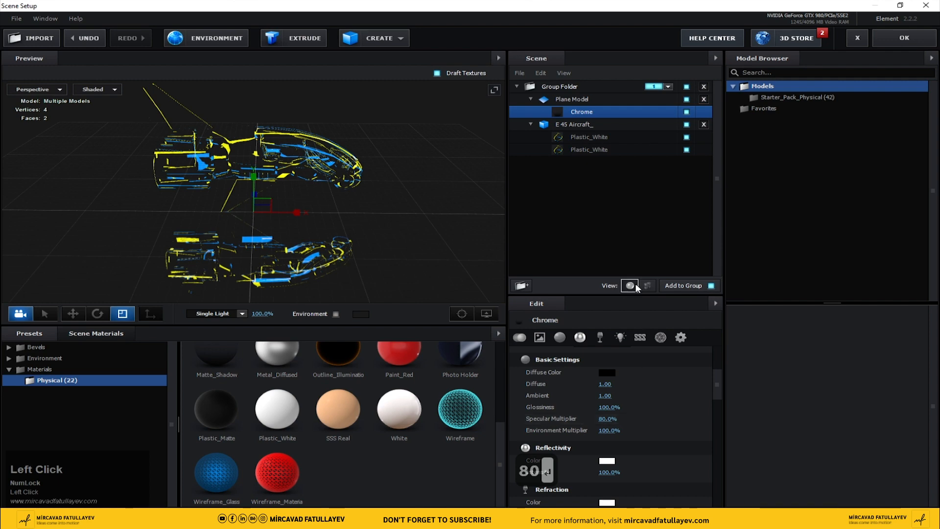
left_click_drag(441, 242, 427, 210)
left_click(903, 39)
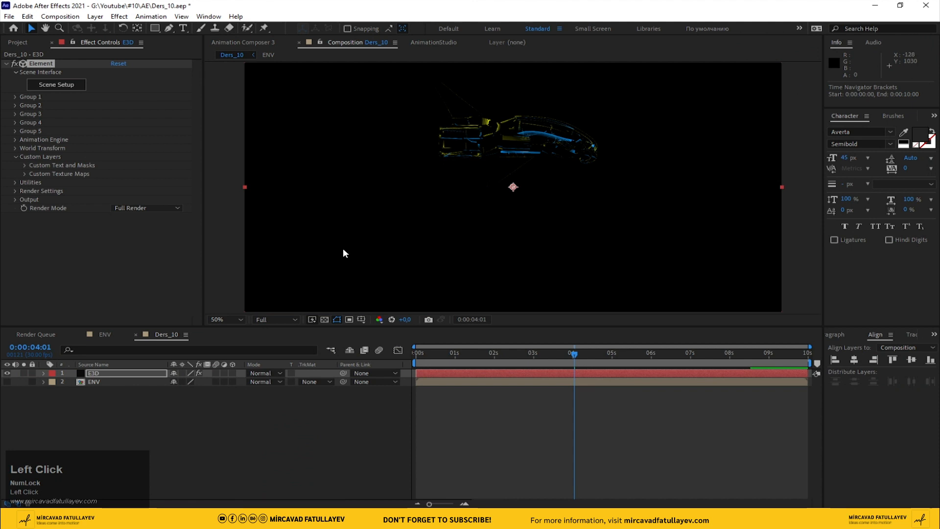
- Add a 50mm two-node camera named Camera 1 to the Ders_10 composition
left_click(272, 430)
right_click(300, 416)
mouse_move(374, 293)
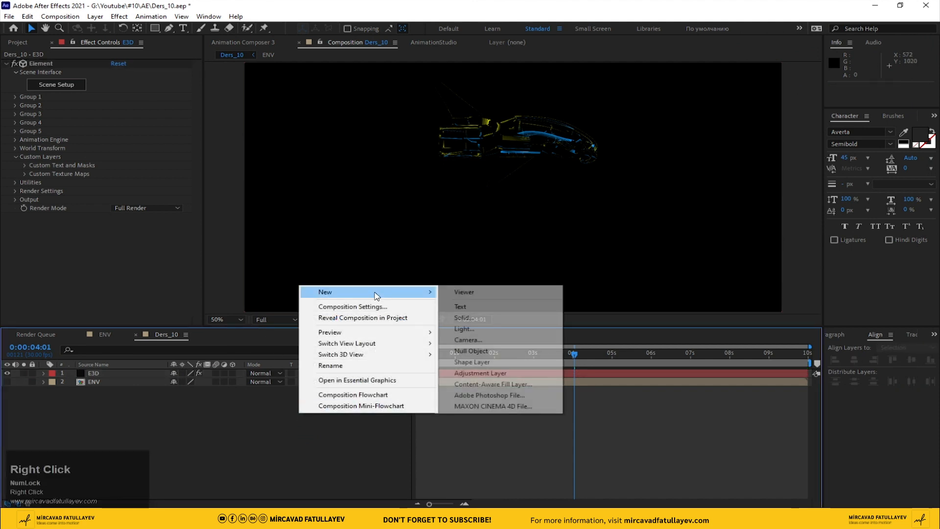
left_click(479, 343)
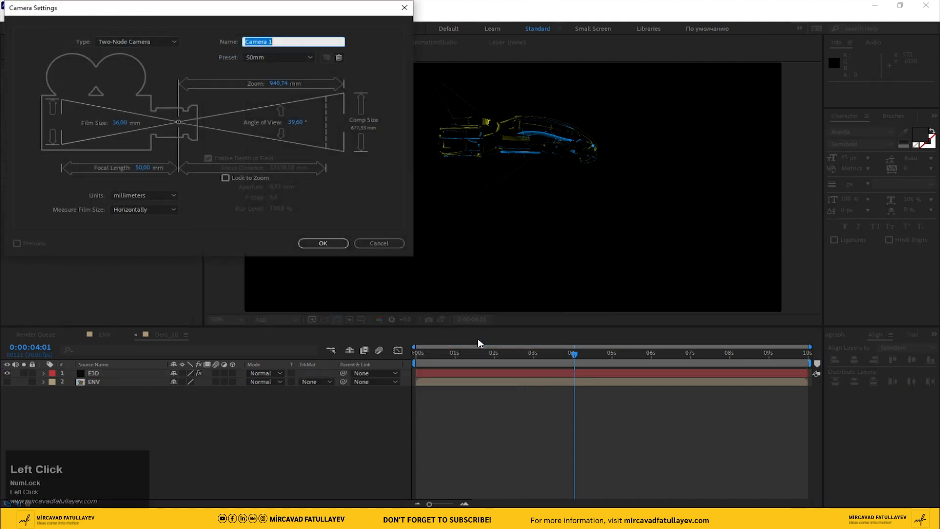
left_click(333, 246)
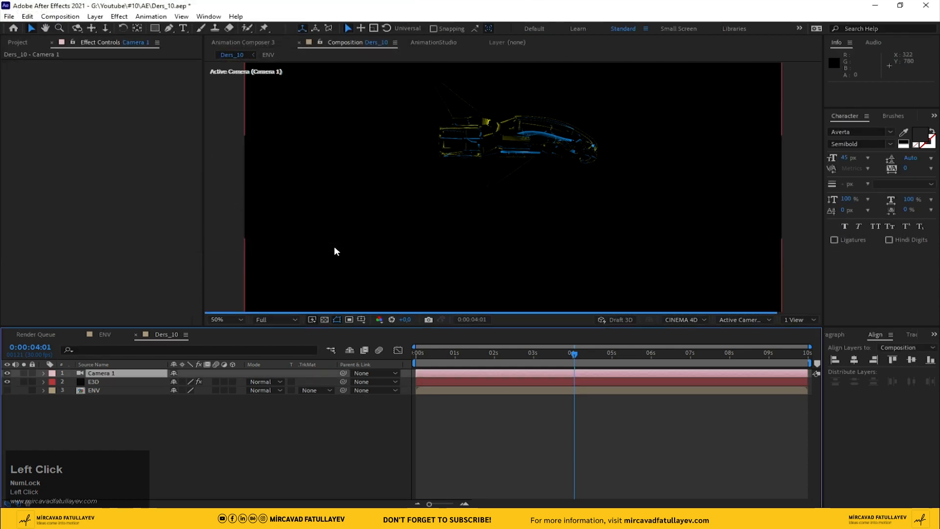
- Dolly Camera 1 closer to the aircraft and shift it vertically to about 964.2, 427.7, -1386.7
scroll(447, 187, "down", 4)
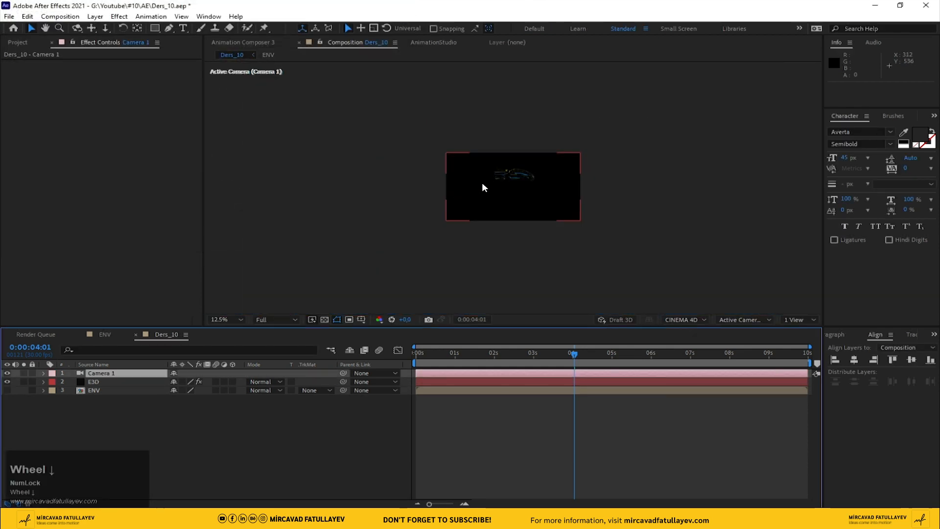
key("c")
key("c")
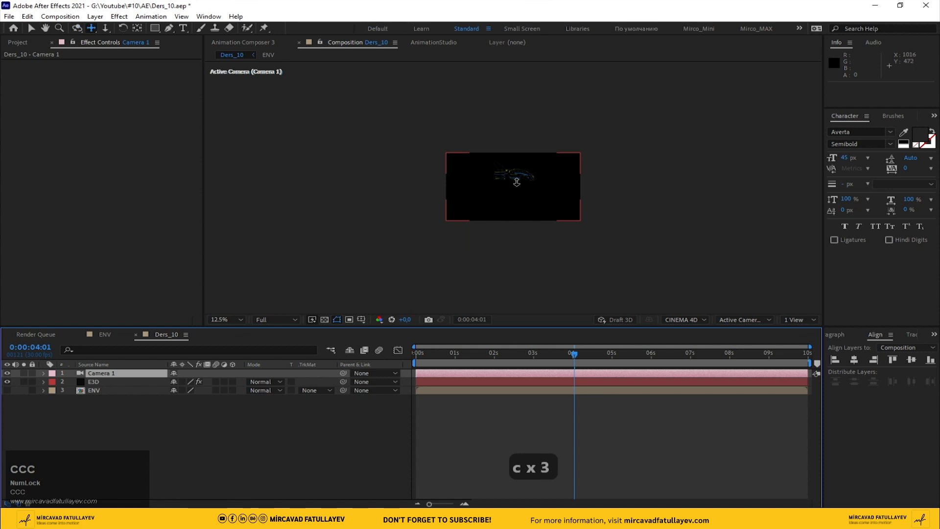
mouse_move(512, 182)
left_mouse_down()
mouse_move(524, 161)
mouse_move(520, 180)
left_mouse_up()
key("c")
key("c")
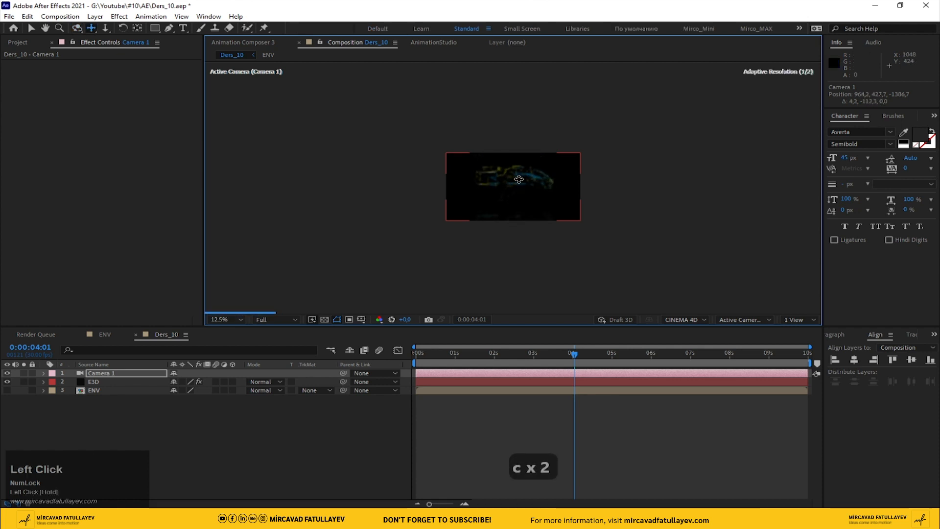
scroll(519, 179, "up", 1)
scroll(519, 179, "up", 2)
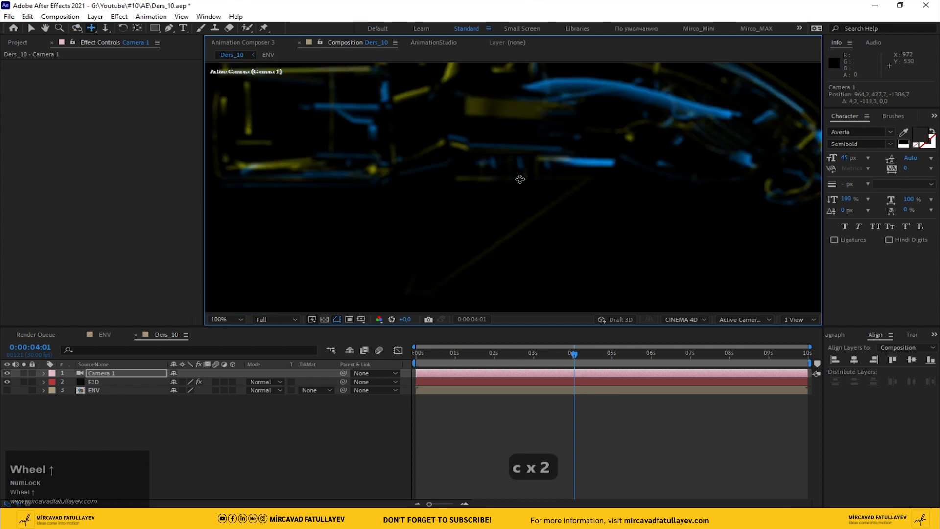
scroll(520, 179, "down", 1)
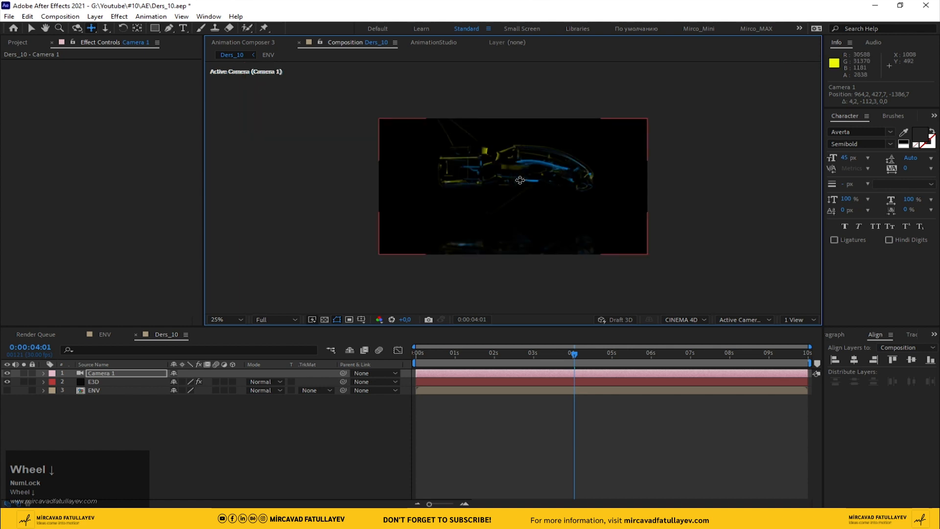
- Reframe Camera 1 around the aircraft by dollying and panning it to about 958.7, 348.6, -1310.1
mouse_move(520, 180)
left_mouse_down()
mouse_move(519, 193)
mouse_move(529, 168)
left_mouse_up()
key("c")
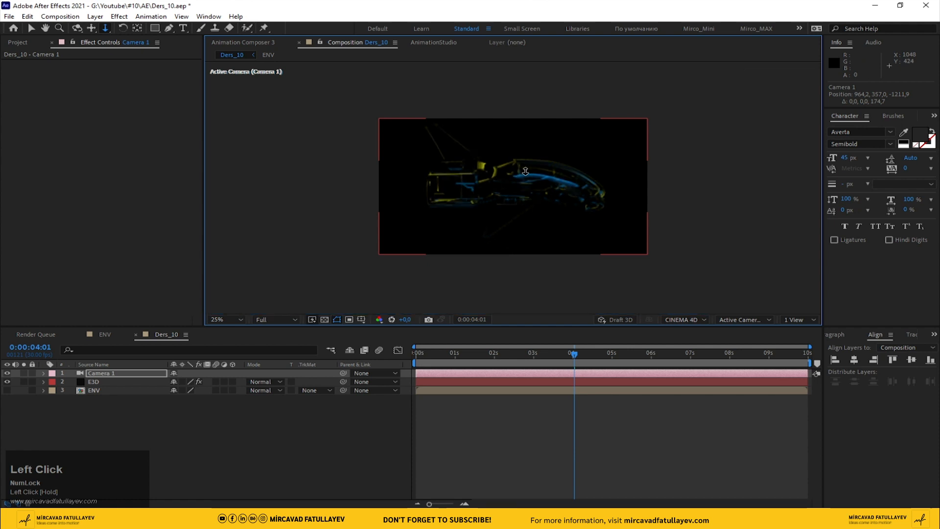
key("c")
key("c")
left_click_drag(526, 169, 526, 177)
key("c")
key("c")
key("c")
left_click(526, 174)
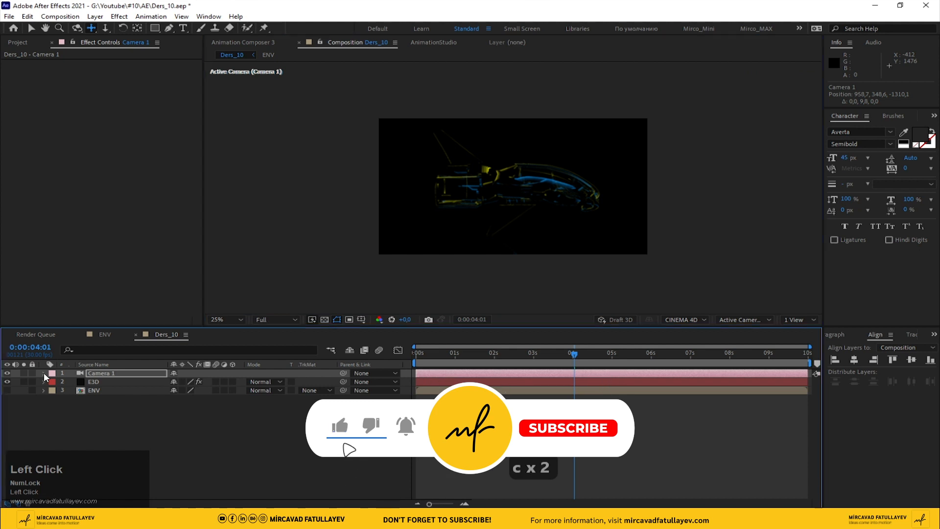
- Turn off depth of field in the camera options of Camera 1
left_click(44, 373)
left_click(53, 391)
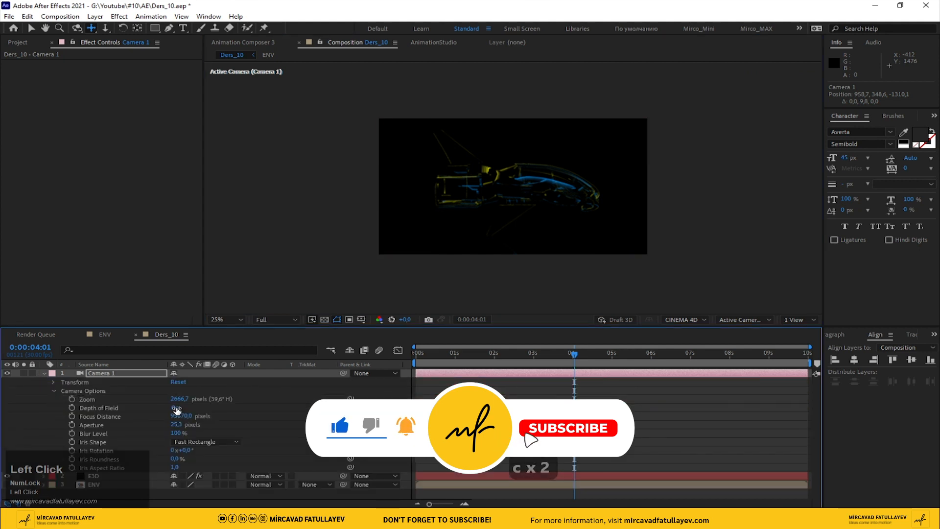
left_click(89, 406)
scroll(503, 228, "up", 2)
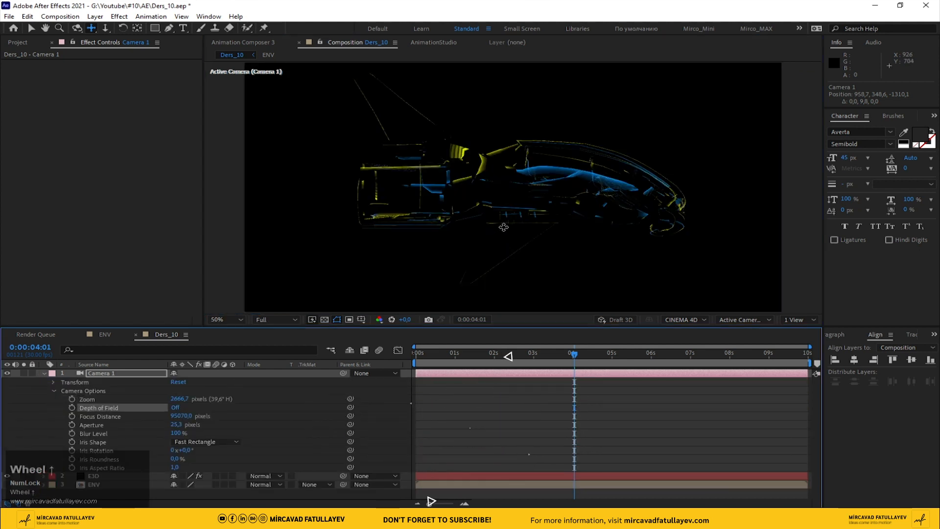
- Enable ambient occlusion in the E3D layer's Element render settings with the AO mode set to Ray-Traced
left_click(112, 475)
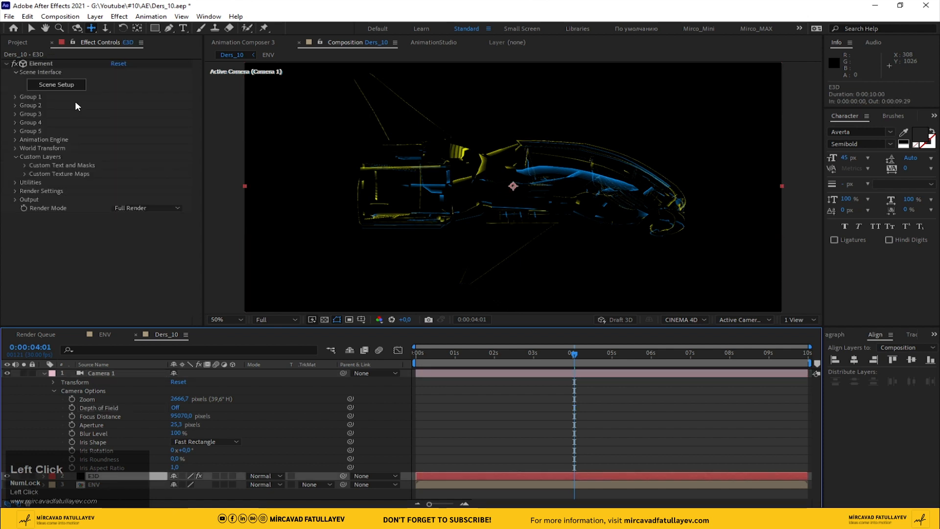
left_click(15, 157)
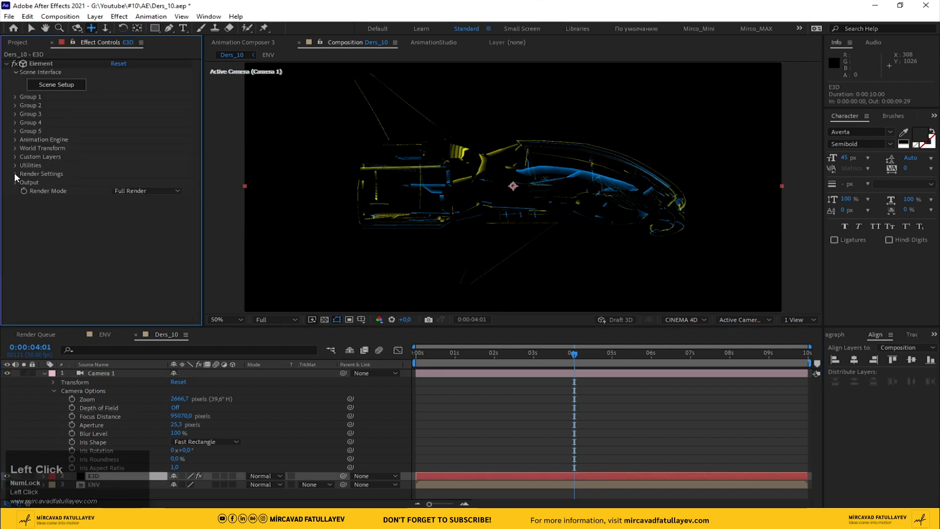
left_click(16, 174)
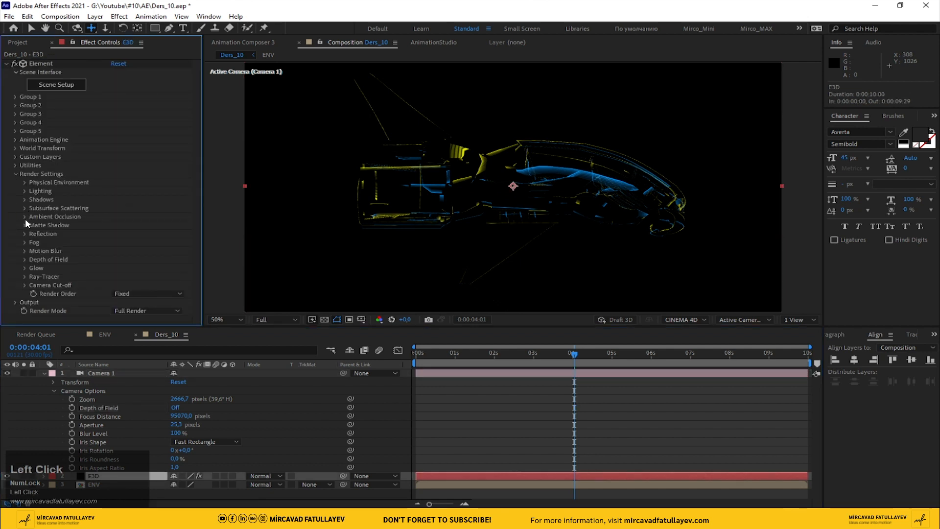
left_click(25, 216)
scroll(26, 227, "down", 1)
left_click(114, 200)
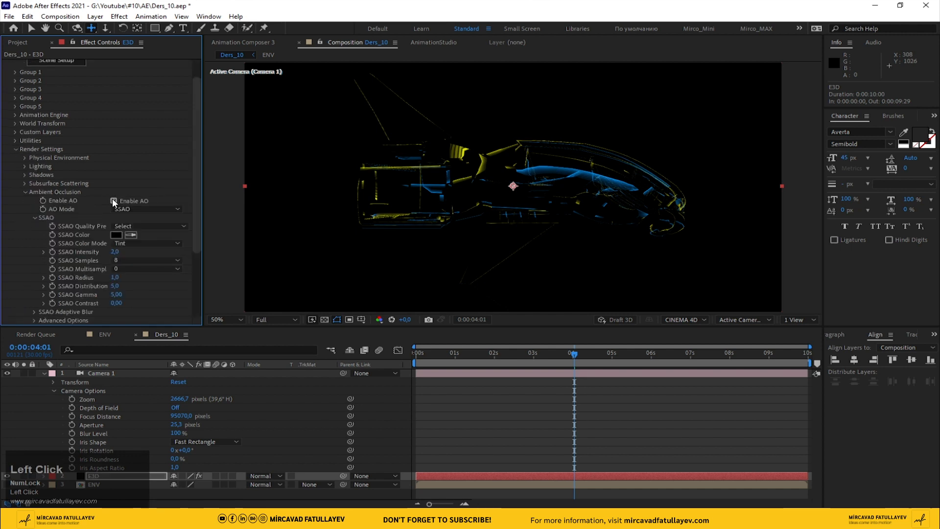
left_click(147, 226)
left_click(149, 231)
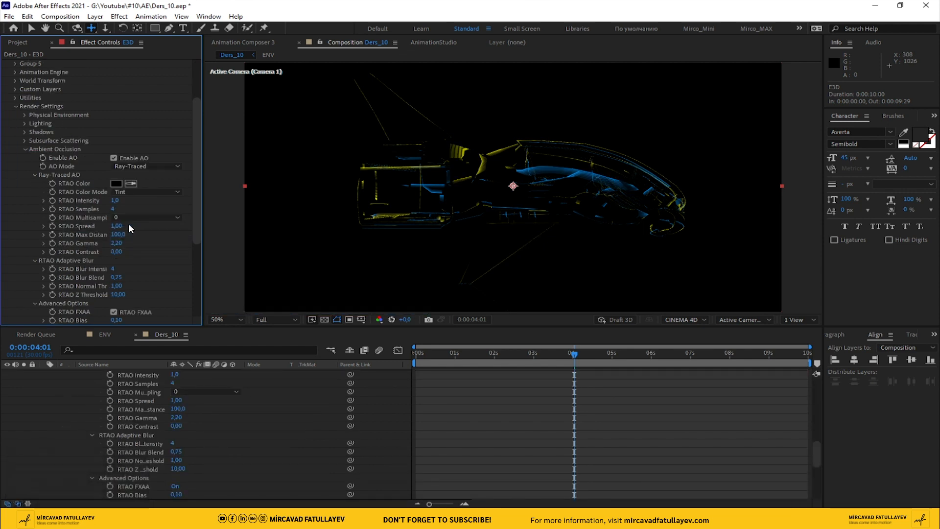
left_click(25, 149)
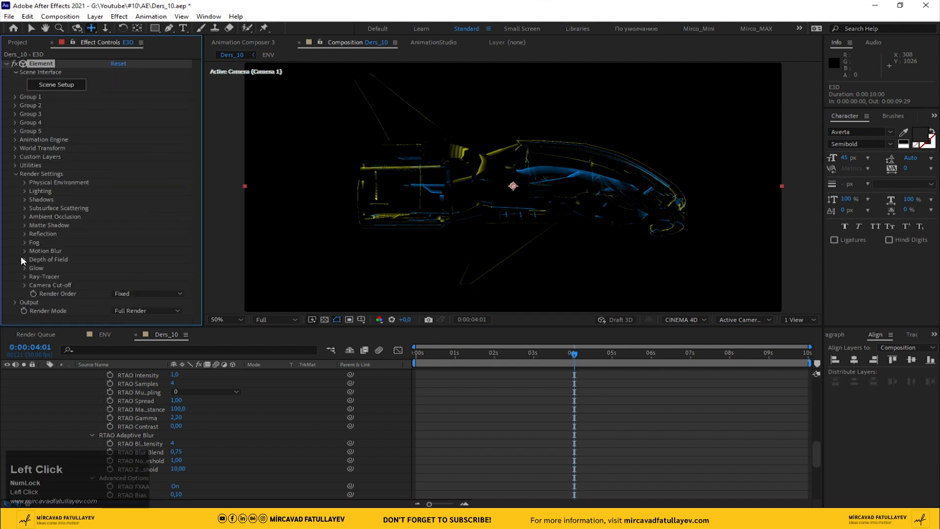
- Set the Element output multisampling to 16 and collapse the E3D layer's expanded properties
left_click(15, 302)
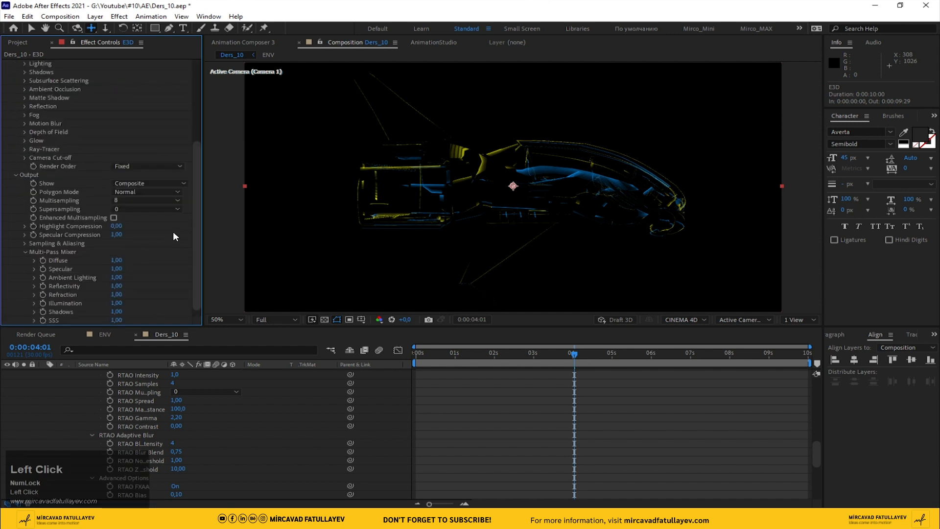
left_click(139, 198)
left_click(136, 265)
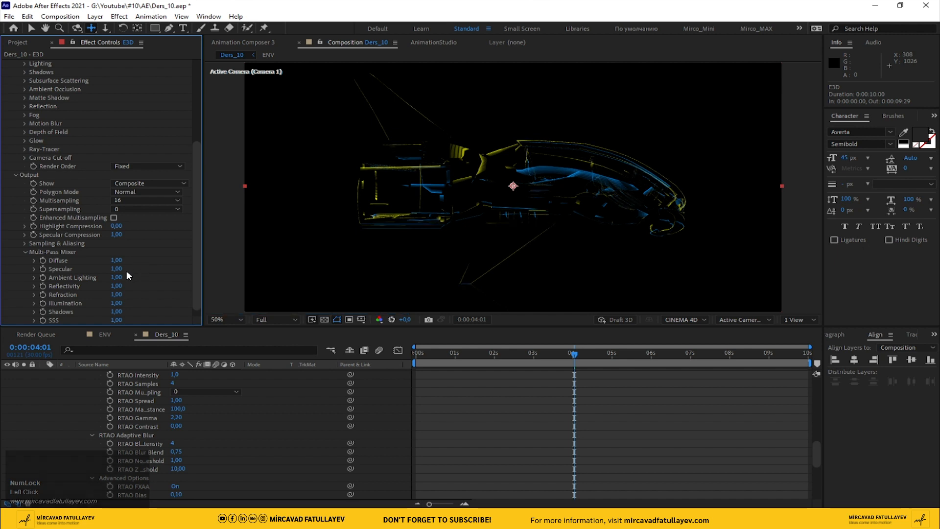
left_click(16, 175)
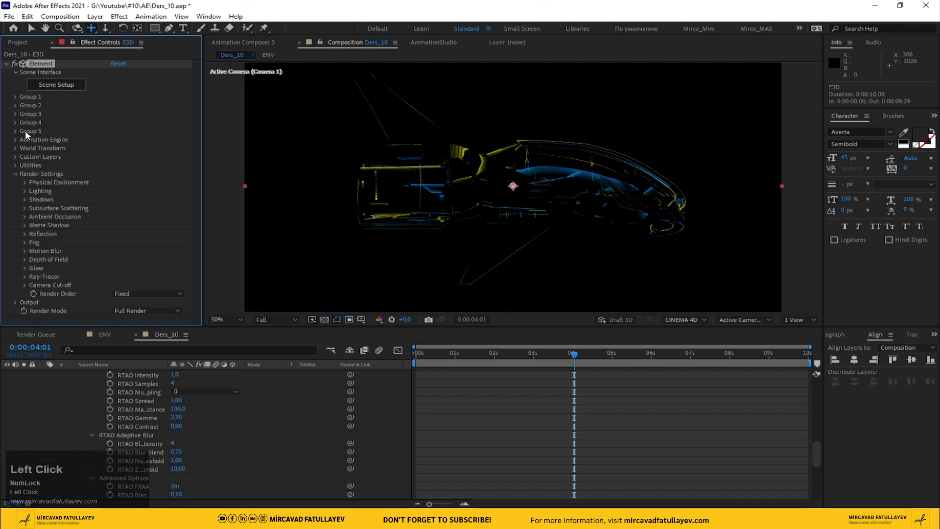
left_click(18, 175)
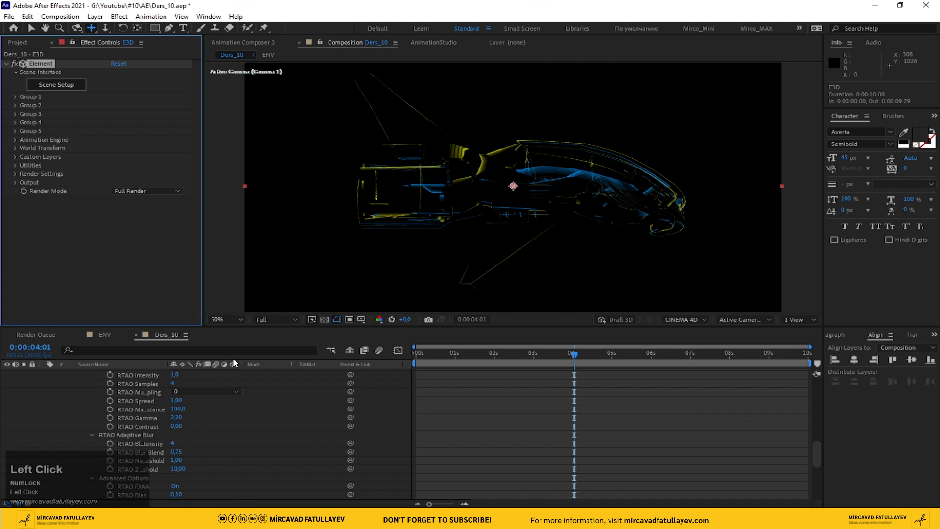
scroll(146, 391, "up", 4)
scroll(74, 386, "up", 5)
left_click(46, 372)
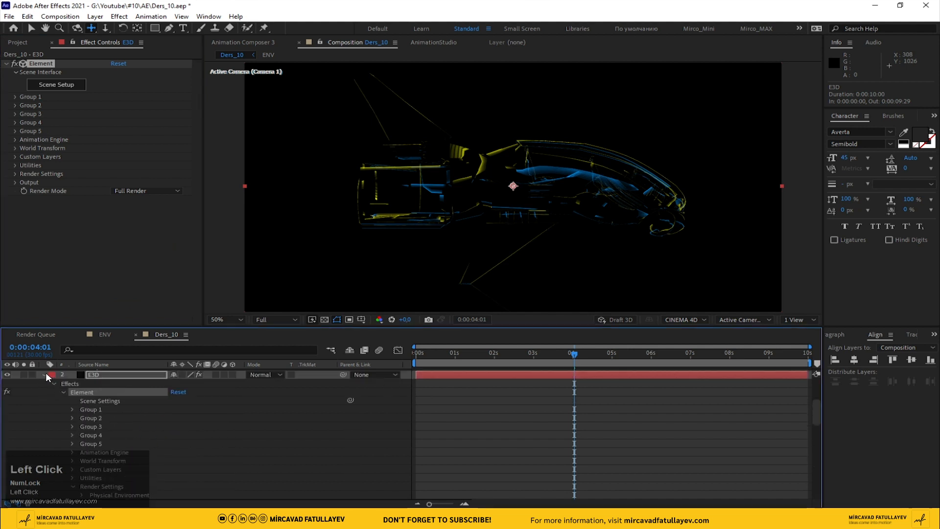
left_click(45, 372)
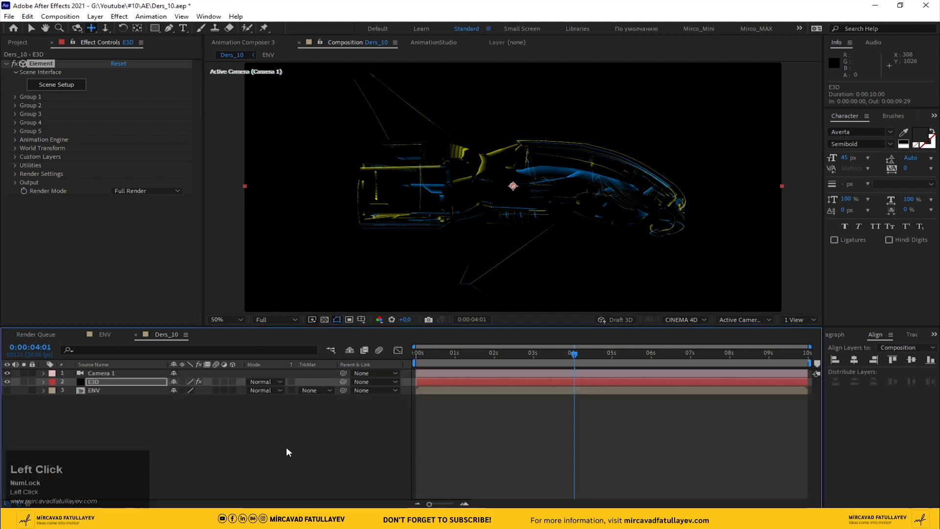
- Preview the Ders_10 animation and park the current time at 0:00:03:11
left_click(286, 447)
key("space")
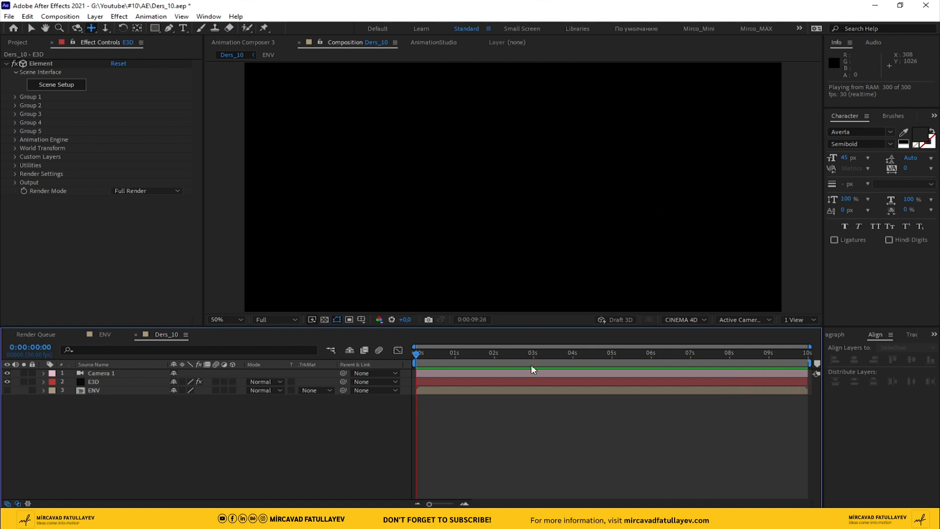
left_click(545, 355)
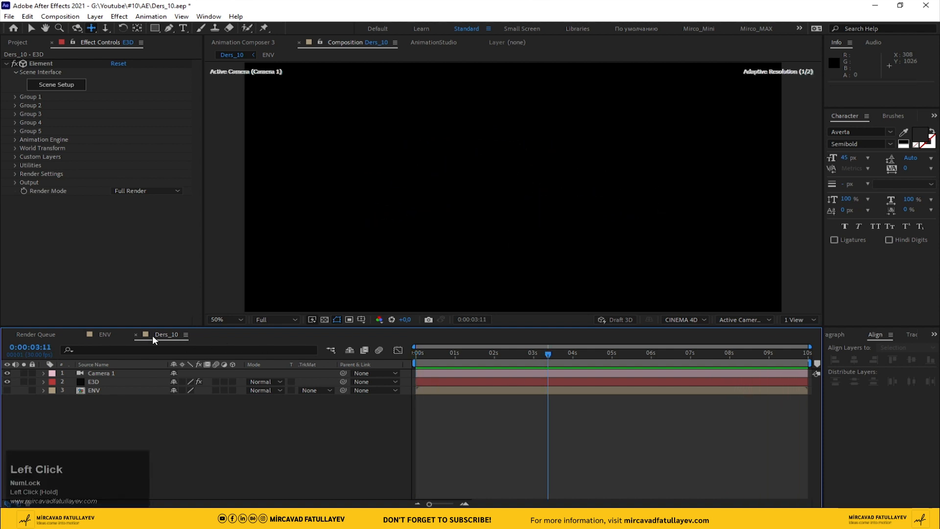
- Add an adjustment layer named glow above the Echo layer in the ENV composition
left_click(107, 334)
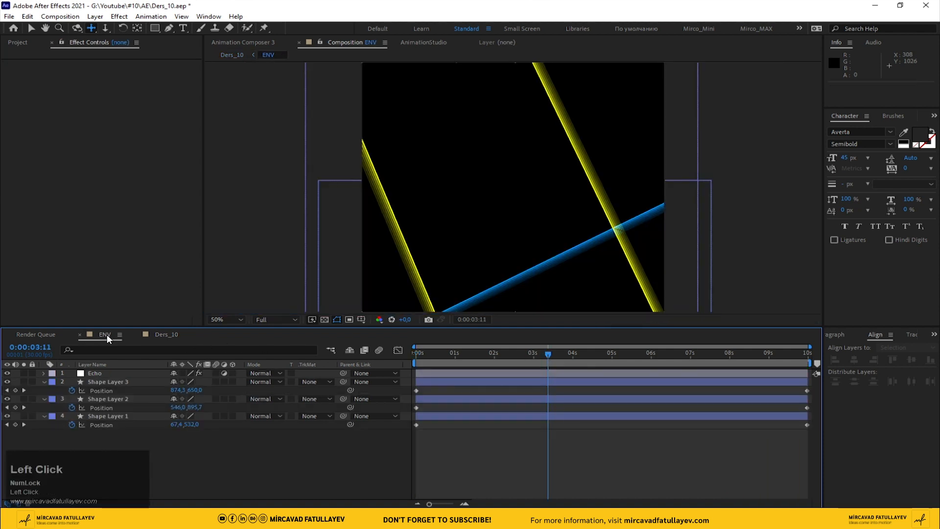
right_click(227, 459)
mouse_move(254, 330)
left_click(439, 415)
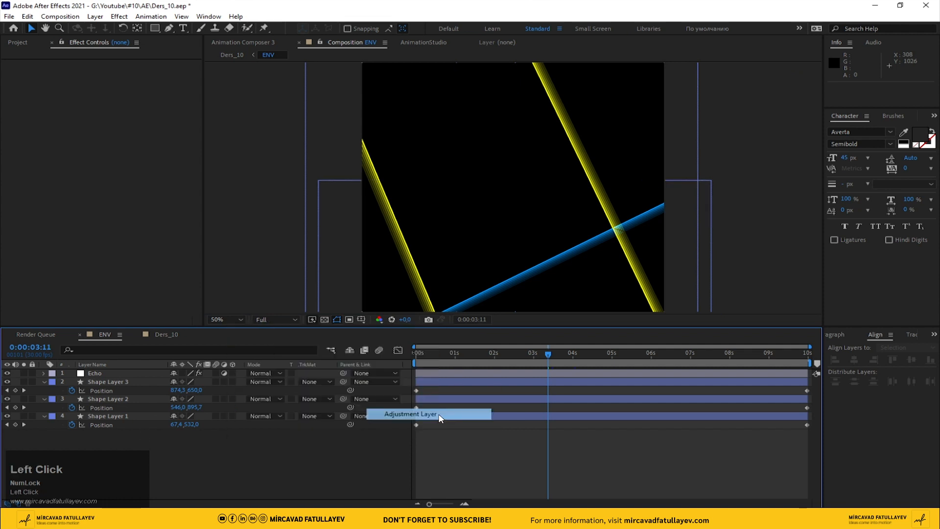
key("Return")
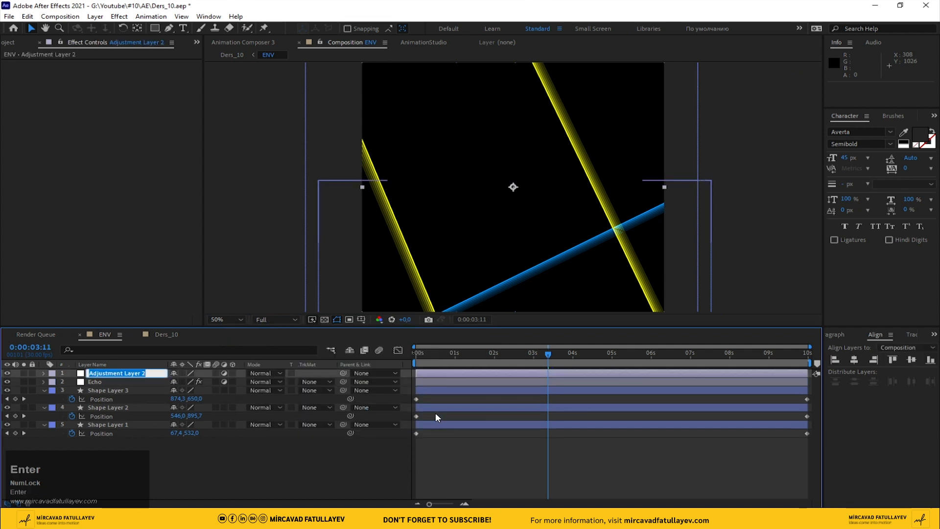
type("glow")
key("Return")
- Apply the Deep Glow effect to ENV's glow layer and enable its Unmult option
key("ctrl+space")
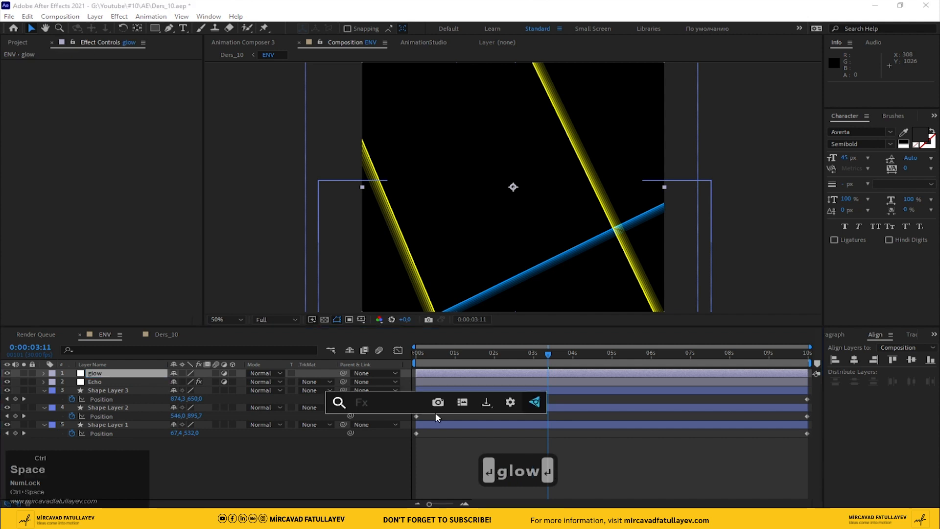
type("dee")
key("Return")
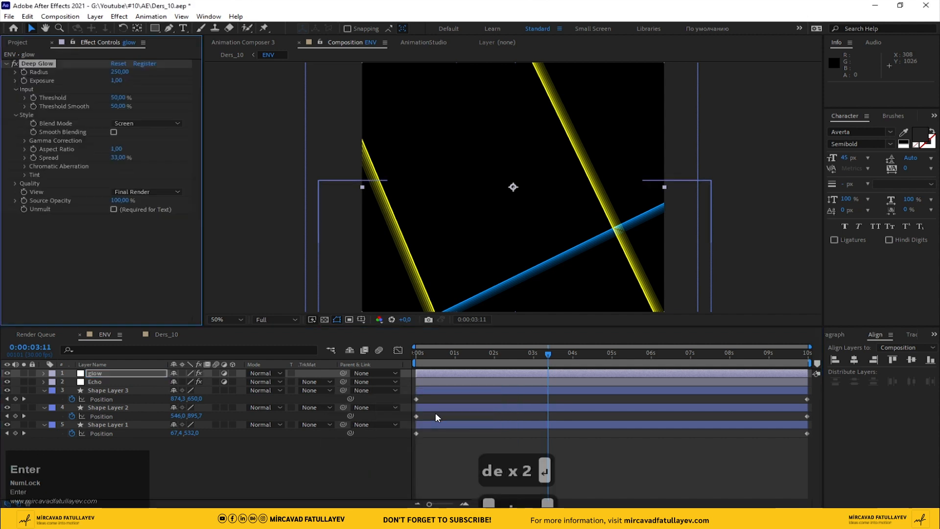
left_click(114, 210)
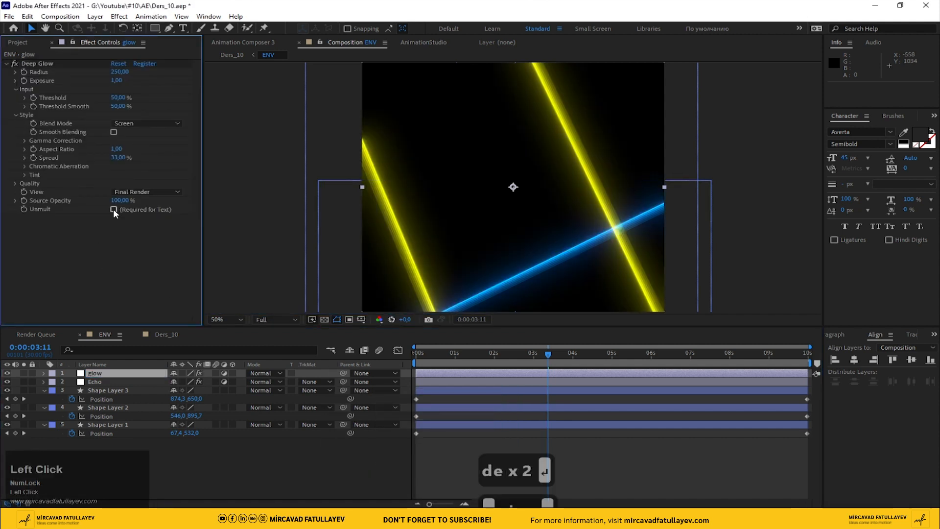
- Add an adjustment layer named glow above Camera 1 in the Ders_10 composition
left_click(167, 335)
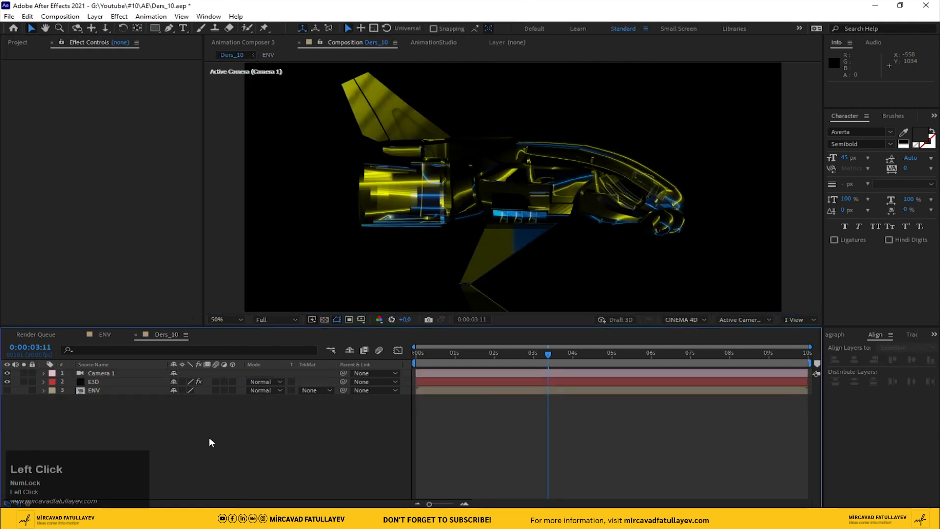
right_click(217, 306)
mouse_move(301, 315)
left_click(434, 396)
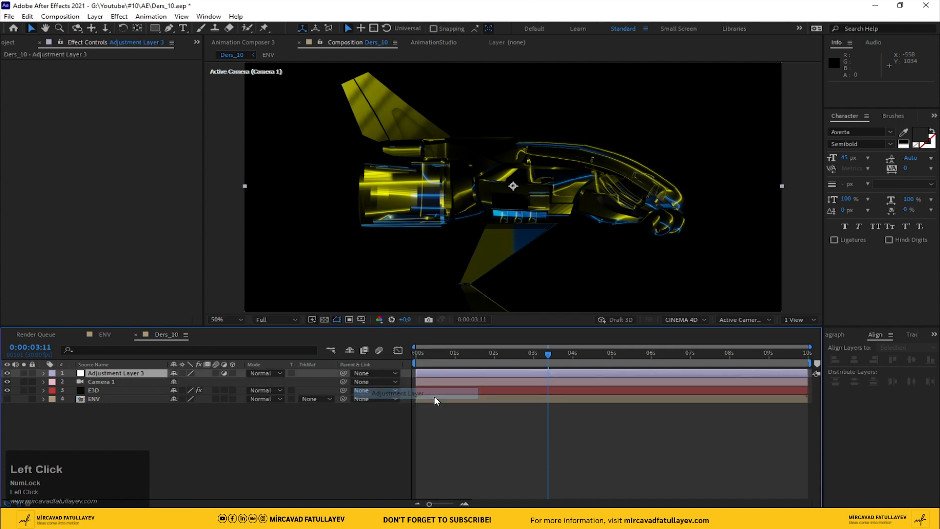
key("Return")
type("glow")
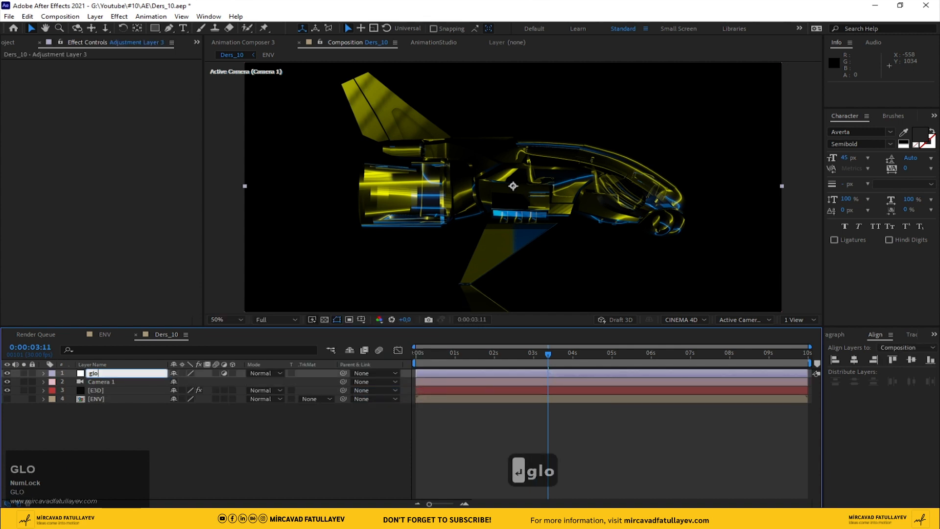
key("Return")
- Apply the Deep Glow effect to the glow layer in Ders_10 with Unmult enabled
key("ctrl+space")
type("dee")
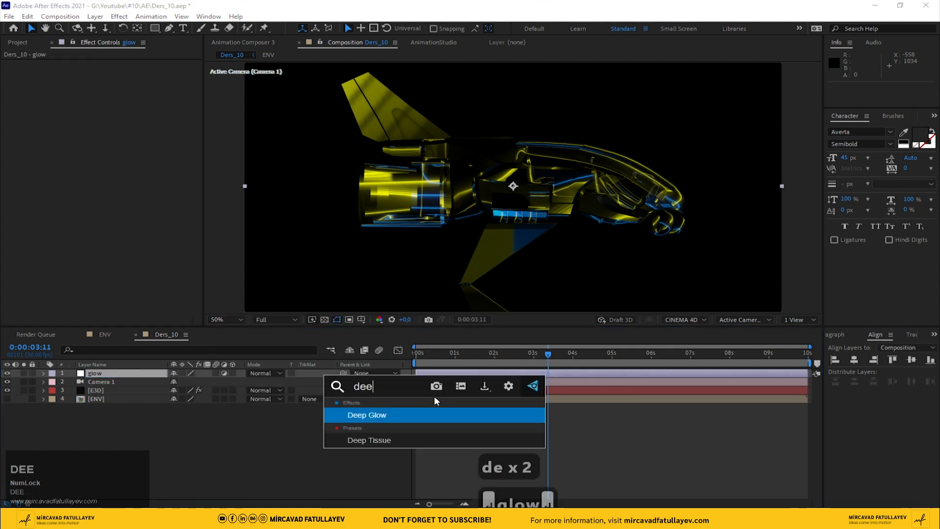
key("Return")
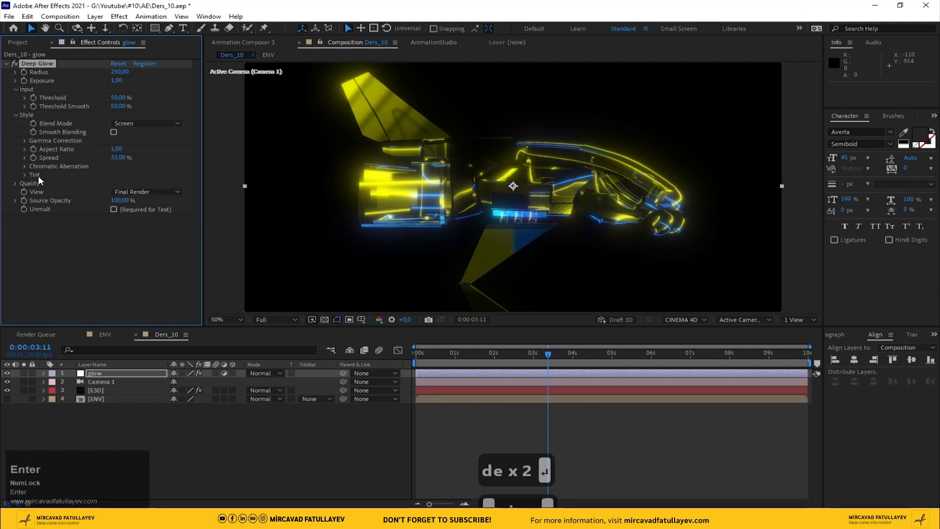
left_click(114, 209)
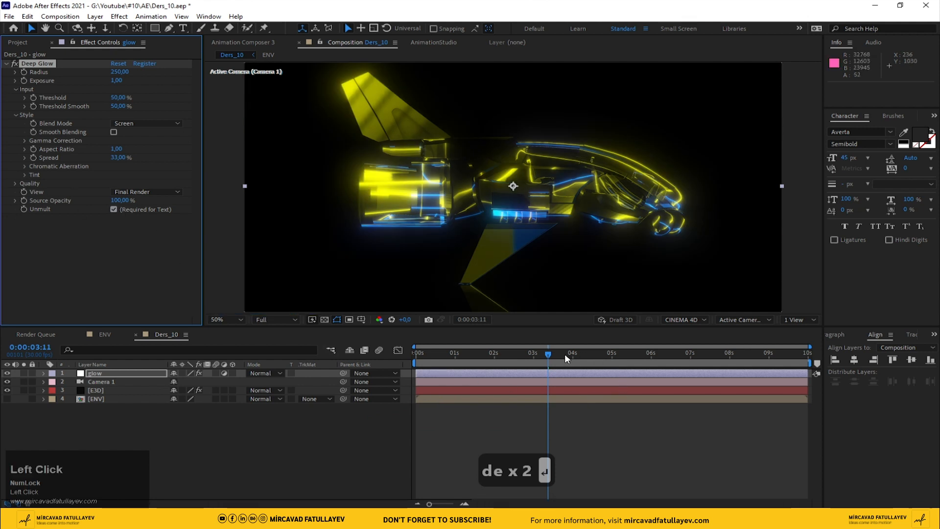
- Add a Y Rotation World keyframe to E3D's Element world transform at 0:00:00:00
left_click(587, 355)
left_click_drag(607, 360, 563, 361)
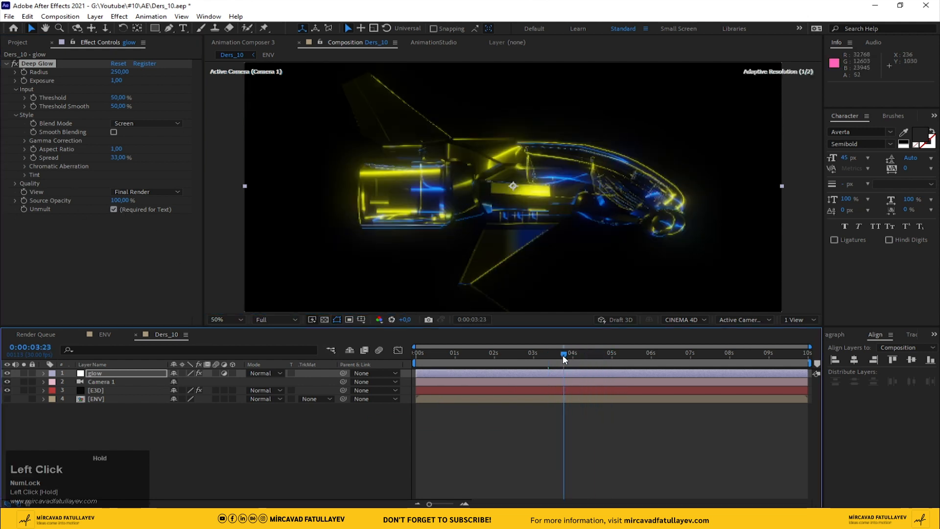
key("Home")
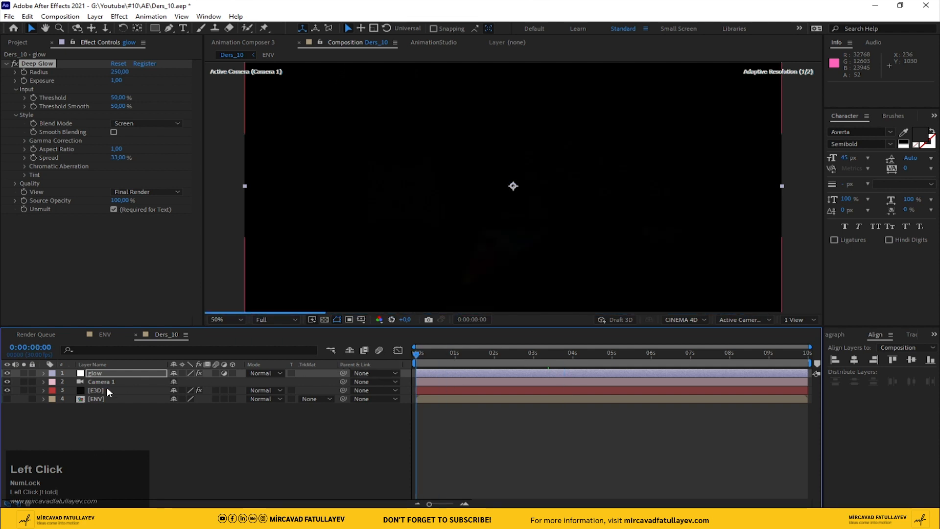
left_click(129, 390)
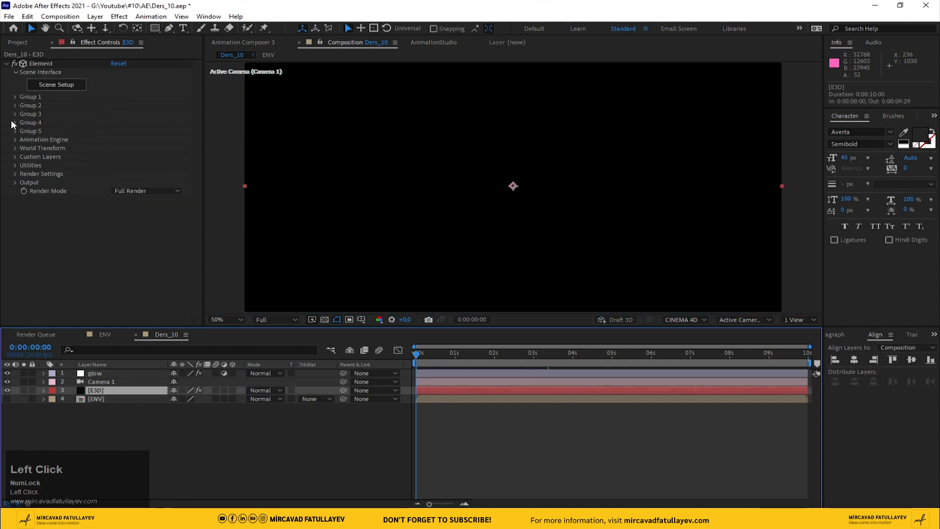
left_click(14, 148)
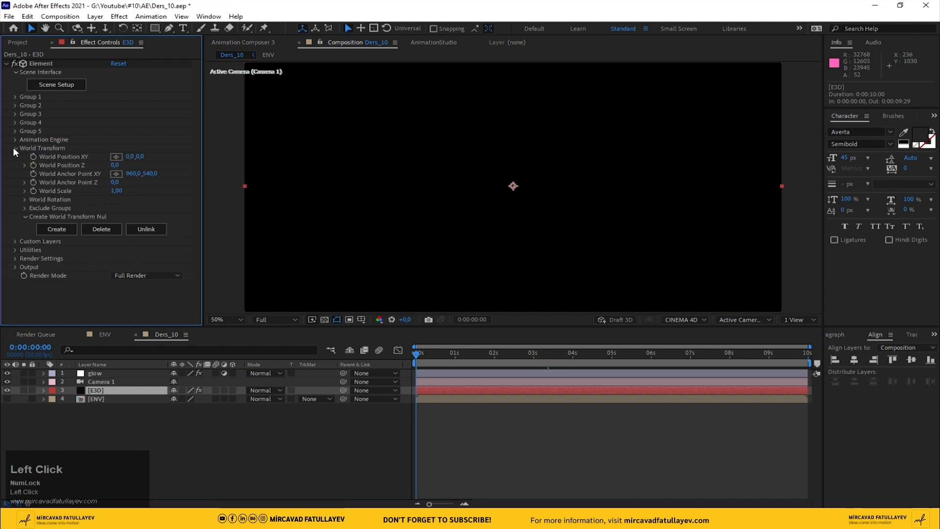
left_click(23, 198)
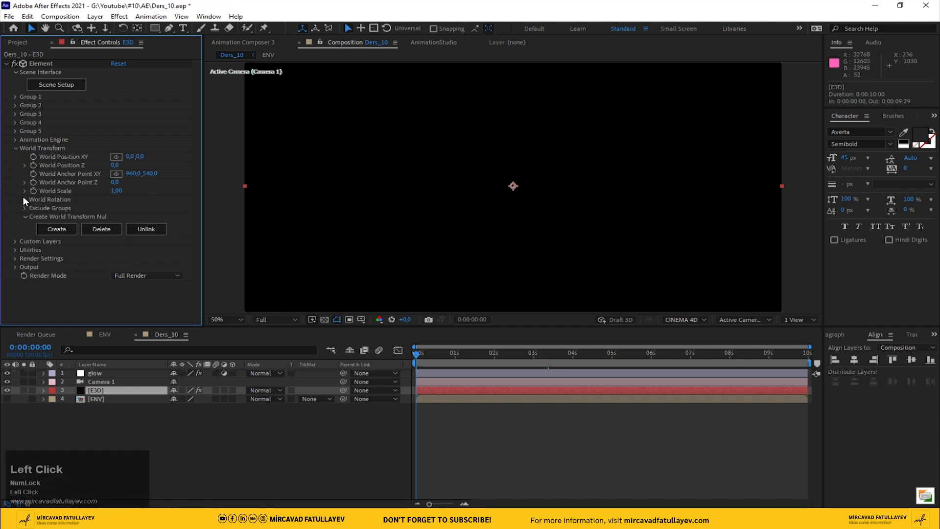
left_click(45, 216)
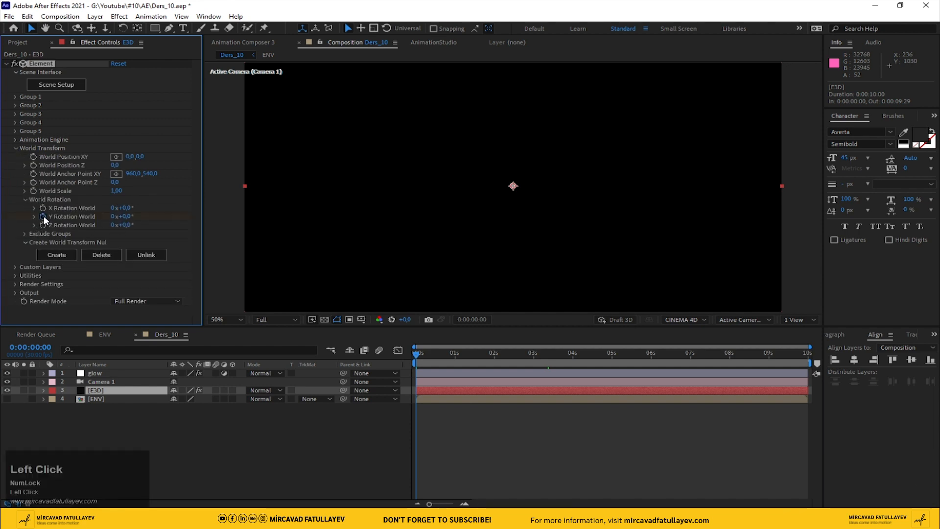
- Set E3D's Y Rotation World to one full revolution at the last frame, 0:00:09:29
left_click(796, 354)
left_click_drag(805, 360, 871, 365)
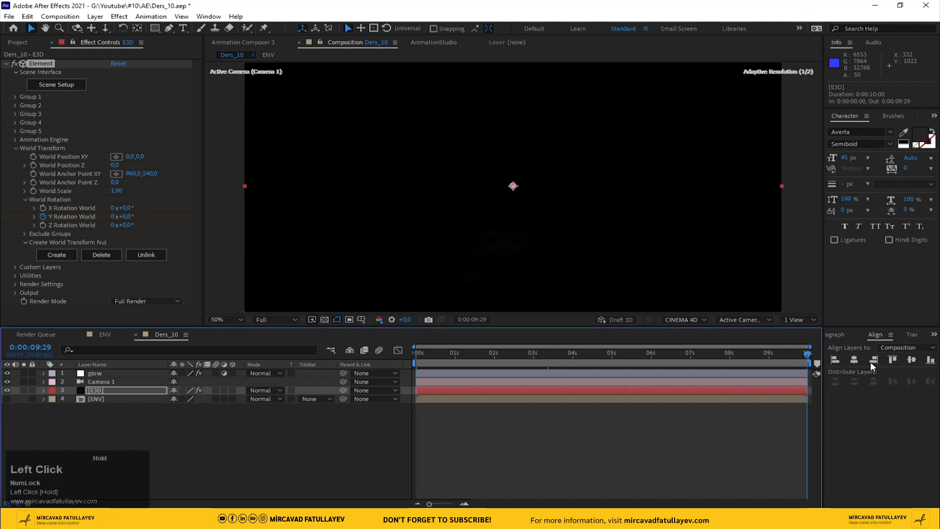
left_click(113, 216)
left_click(113, 217)
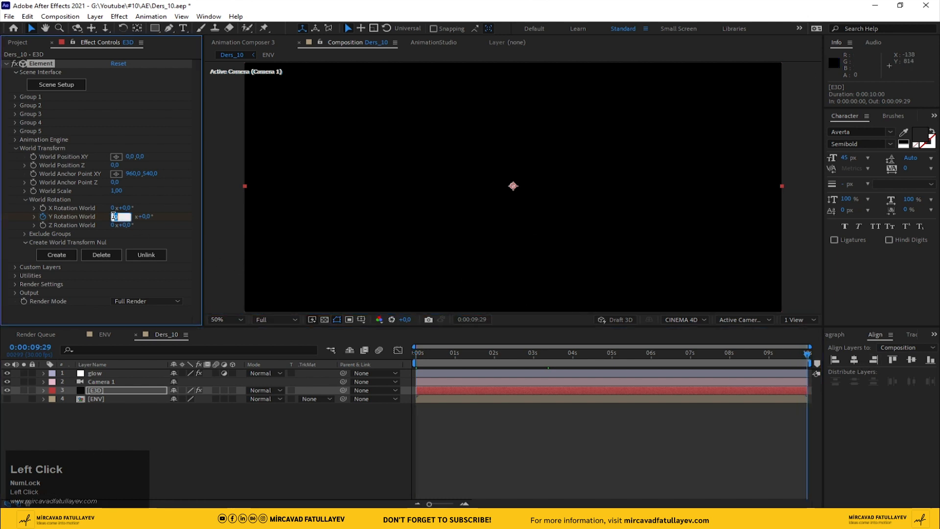
type("1")
key("Return")
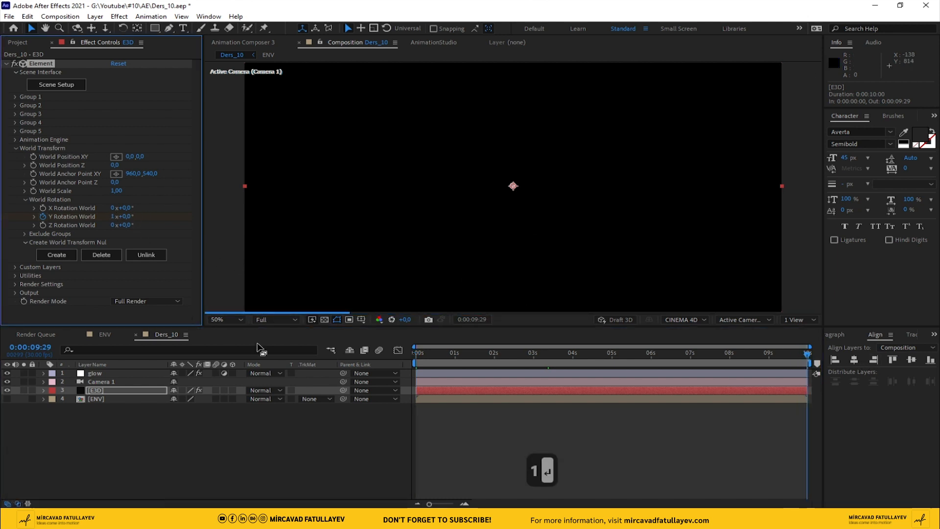
- Play the Ders_10 composition from the start to preview the rotating aircraft
left_click(361, 461)
key("Home")
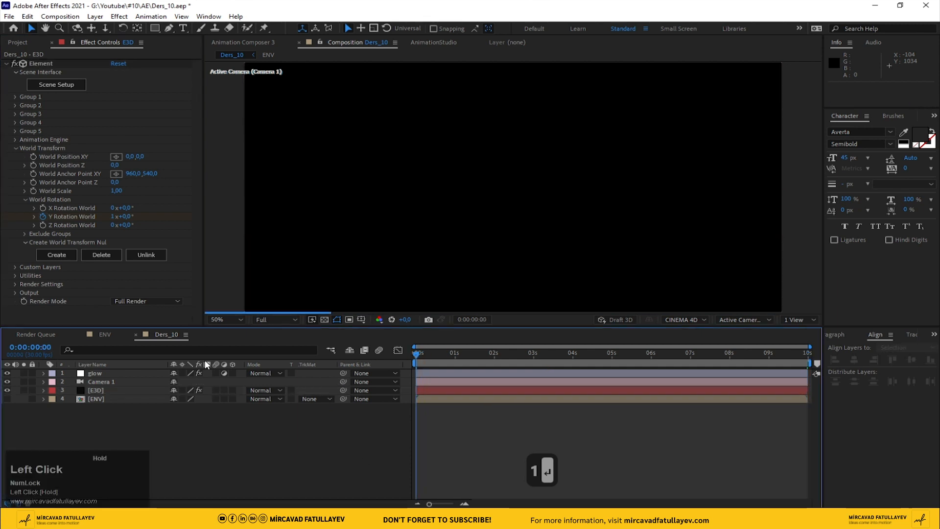
key("space")
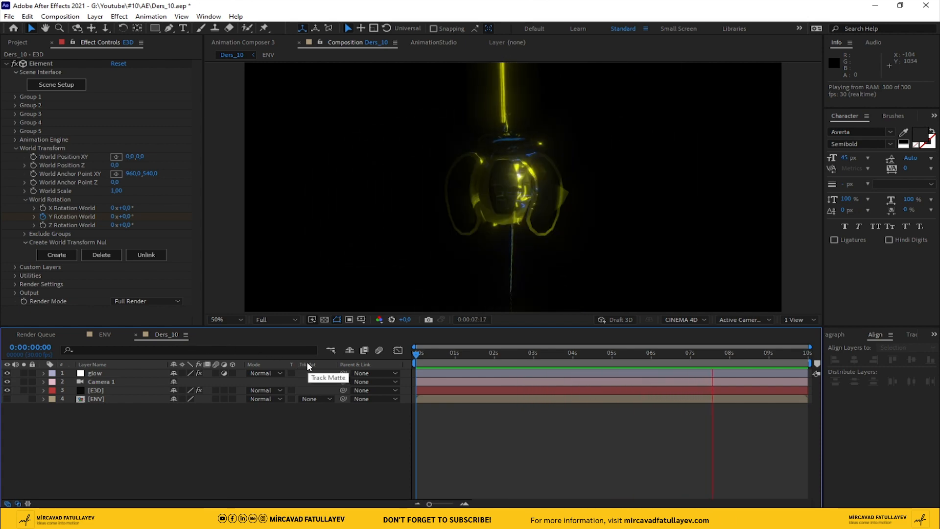
- Turn on Depth of Field for Camera 1 at 0:00:03:25 and save the project
mouse_move(571, 355)
left_mouse_down()
mouse_move(478, 351)
mouse_move(565, 348)
left_mouse_up()
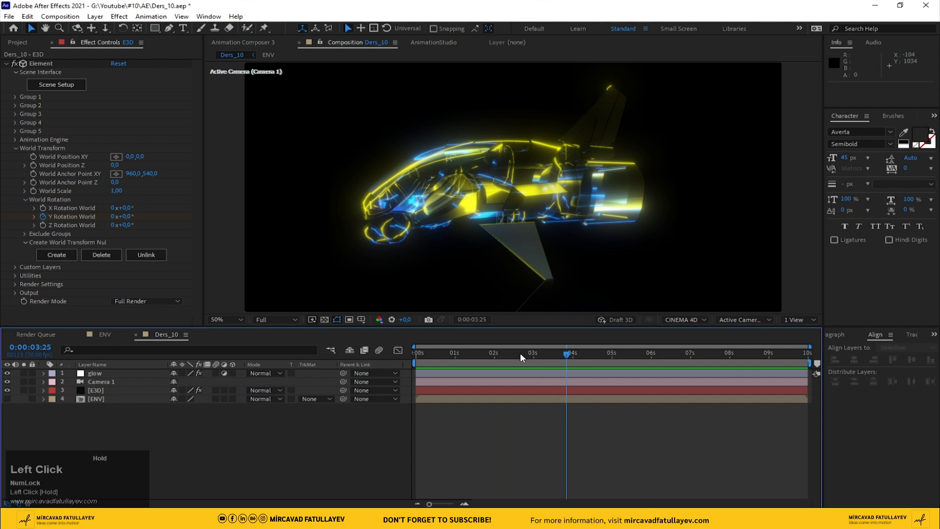
left_click(43, 382)
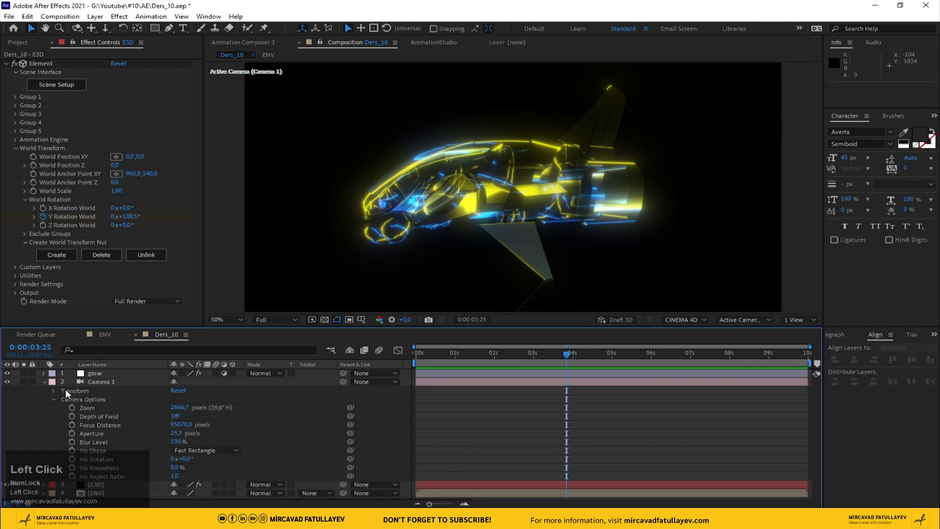
left_click(187, 415)
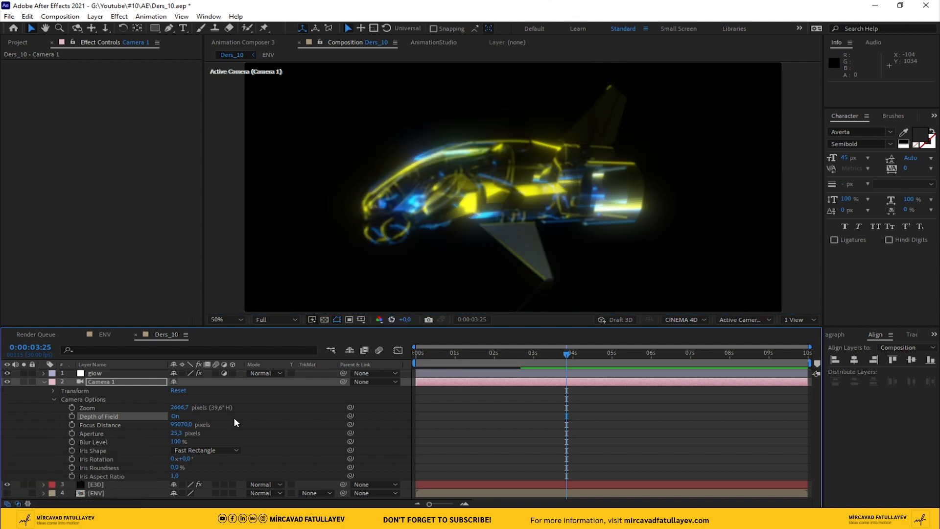
key("ctrl+s")
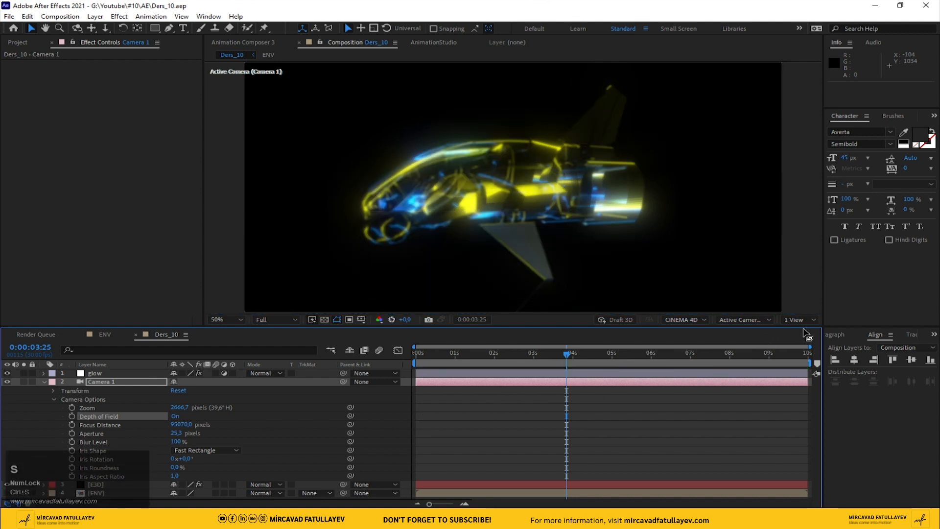
- Show the composition in two views and set Camera 1's Focus Distance to 2000 pixels
left_click(796, 321)
left_click(803, 341)
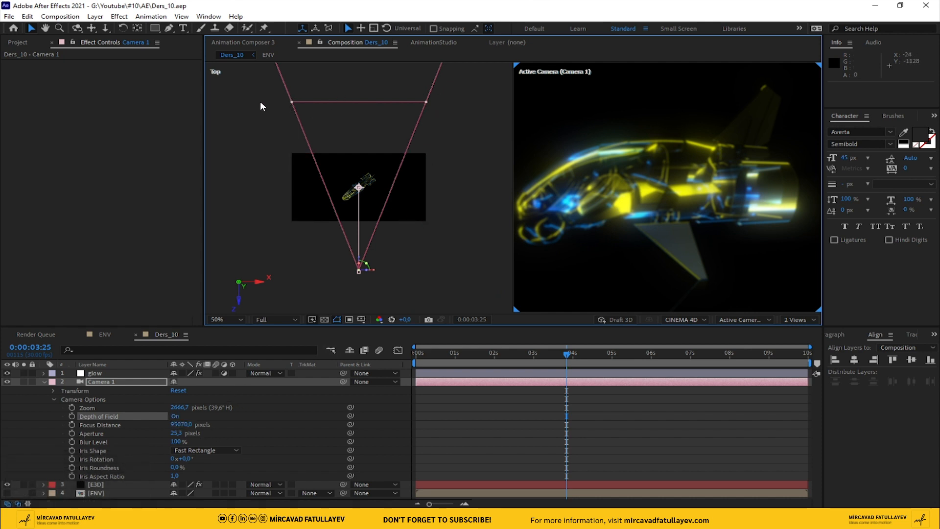
left_click_drag(186, 425, 97, 423)
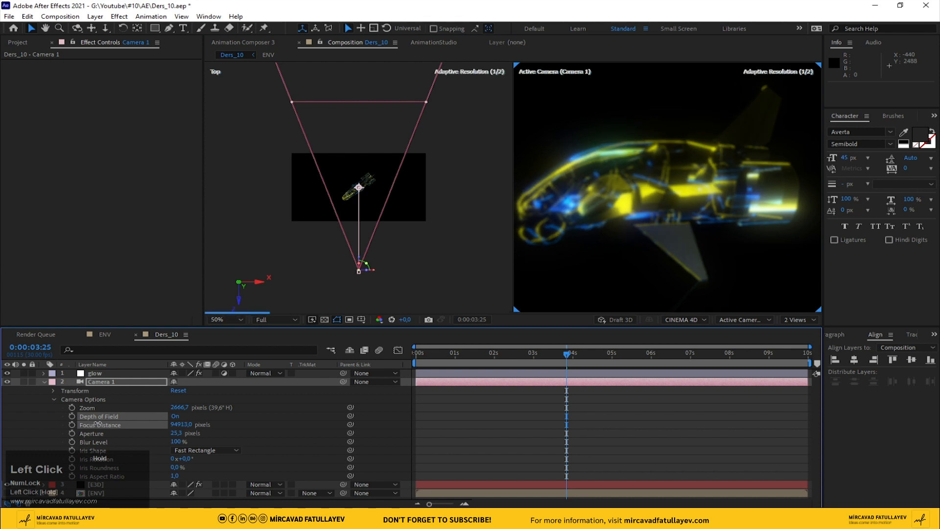
left_click_drag(2, 423, 44, 426)
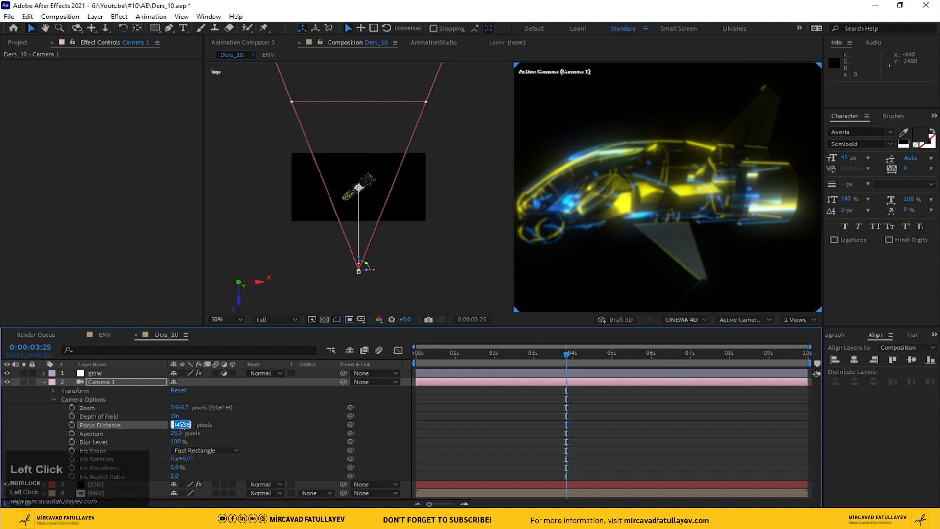
type("000")
key("Return")
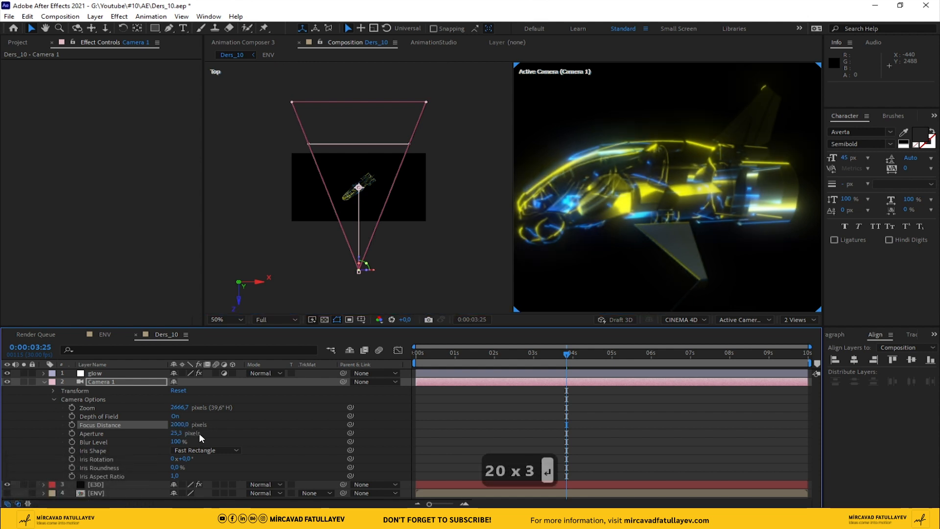
- Reduce Camera 1's Focus Distance to about 1171 pixels and set its Aperture to 50 pixels
left_click_drag(180, 424, 37, 418)
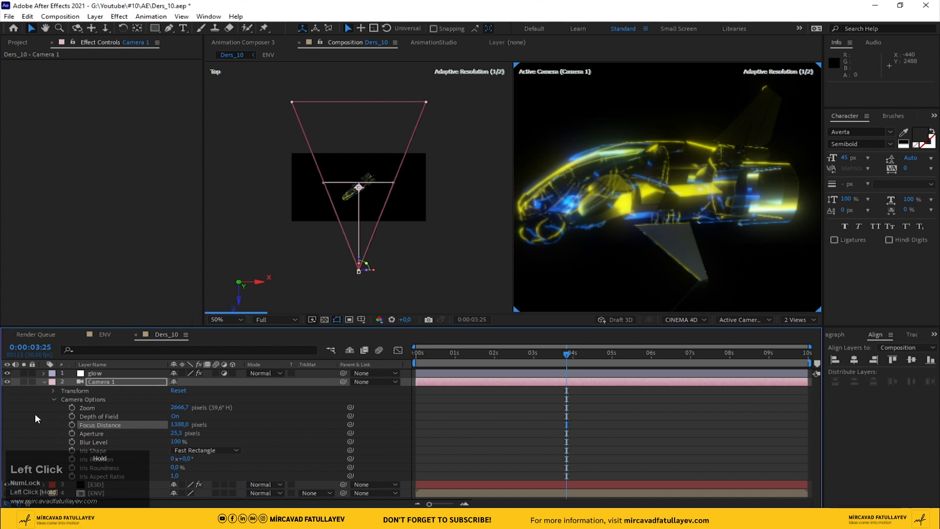
left_click_drag(180, 424, 35, 407)
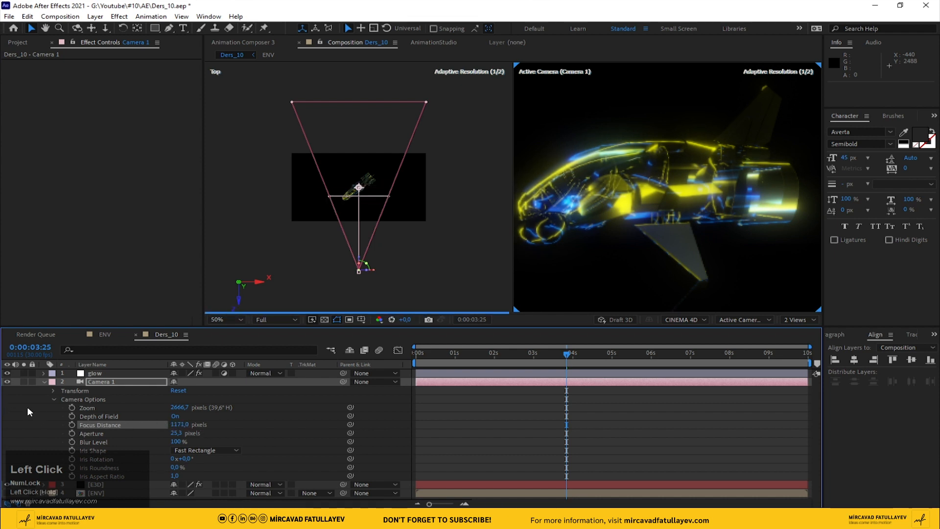
left_click(175, 434)
type("50")
key("Return")
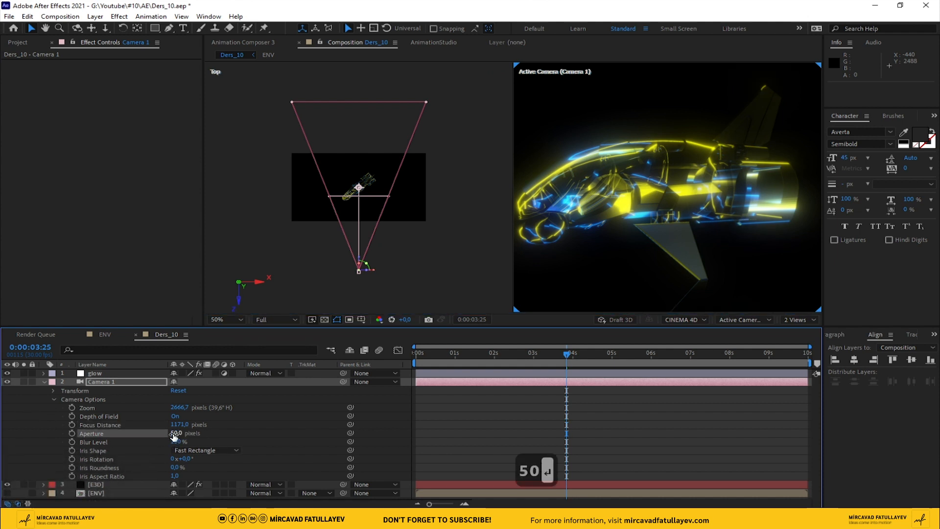
- Increase Camera 1's Focus Distance to about 1277 pixels and check the focus plane against the aircraft in the Top view
left_click_drag(180, 424, 193, 425)
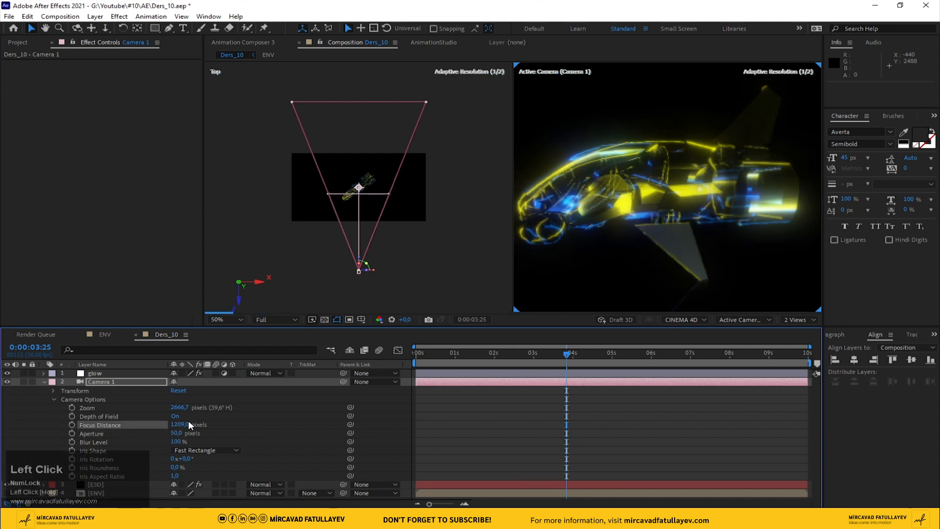
left_click(188, 424)
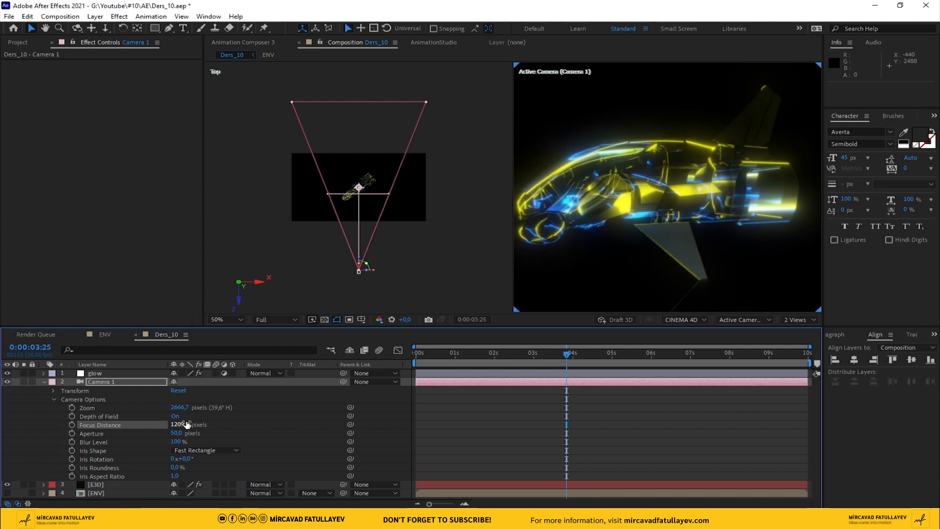
left_click_drag(184, 428, 216, 423)
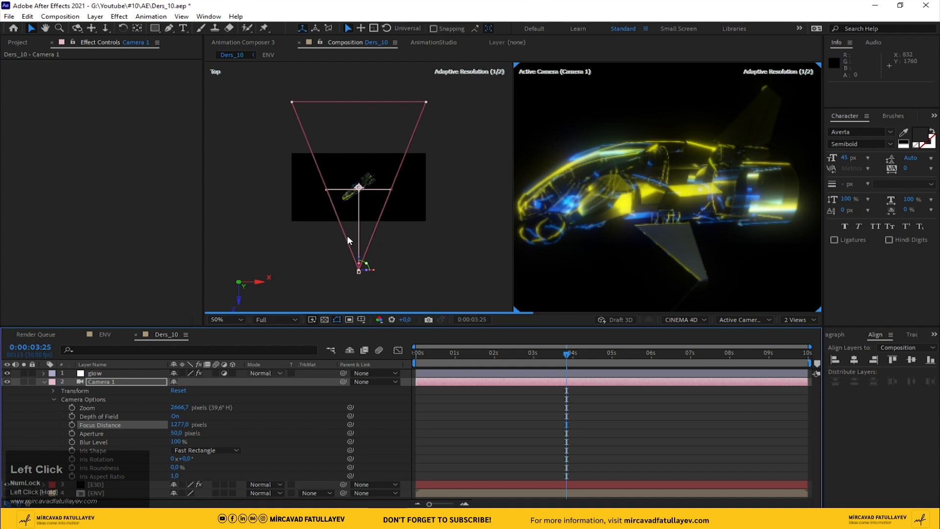
scroll(348, 218, "up", 4)
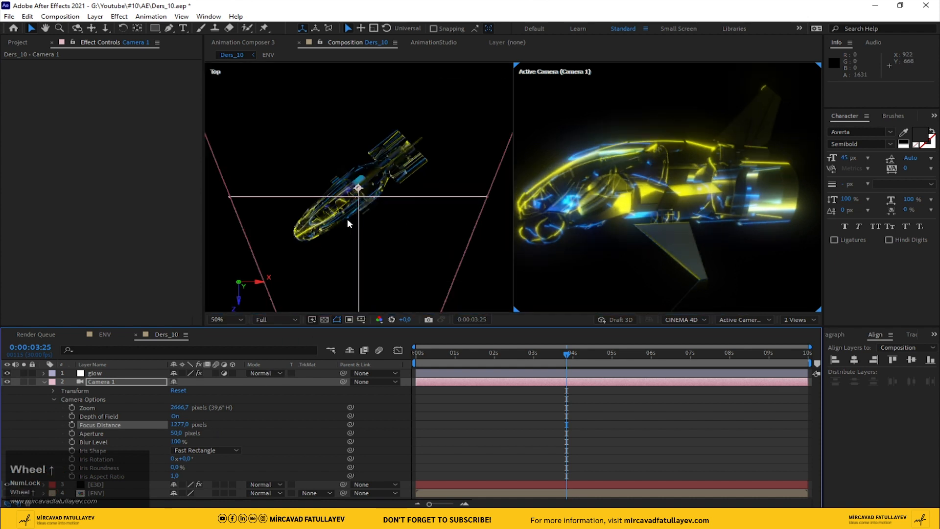
- Set Camera 1's Aperture to 150 pixels and its Focus Distance to about 1203 pixels
left_click_drag(176, 432, 239, 429)
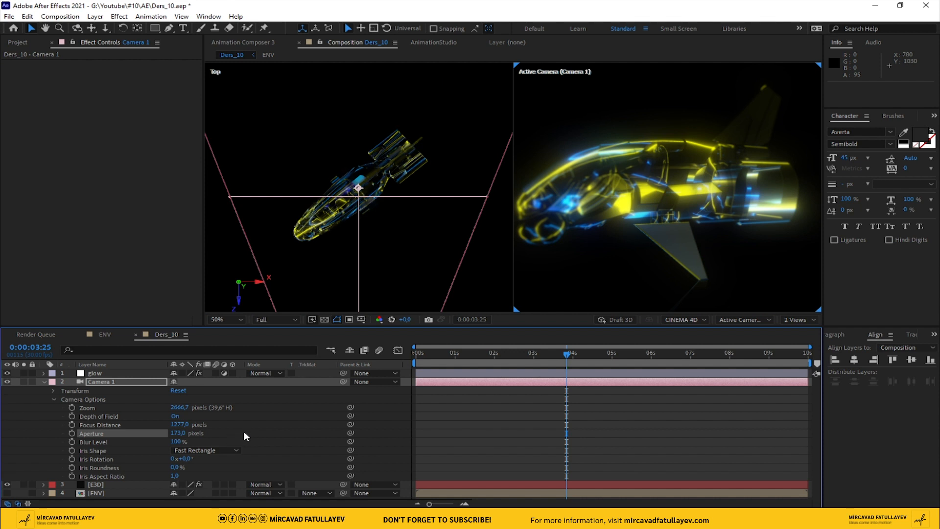
left_click(178, 433)
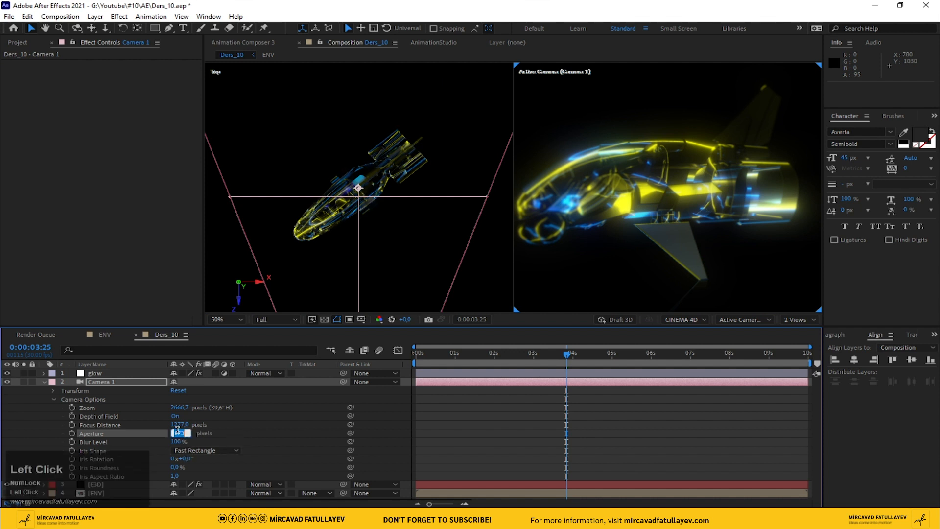
type("150")
key("Return")
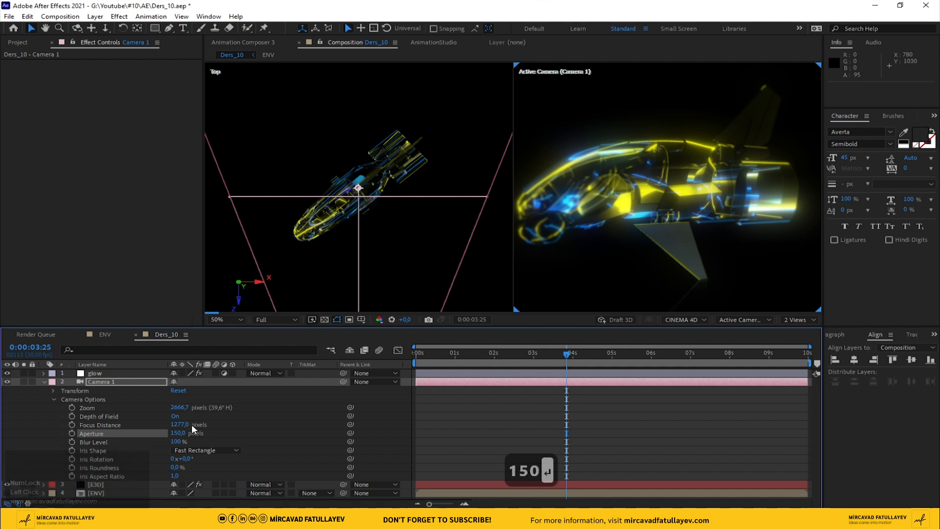
left_click_drag(182, 424, 145, 427)
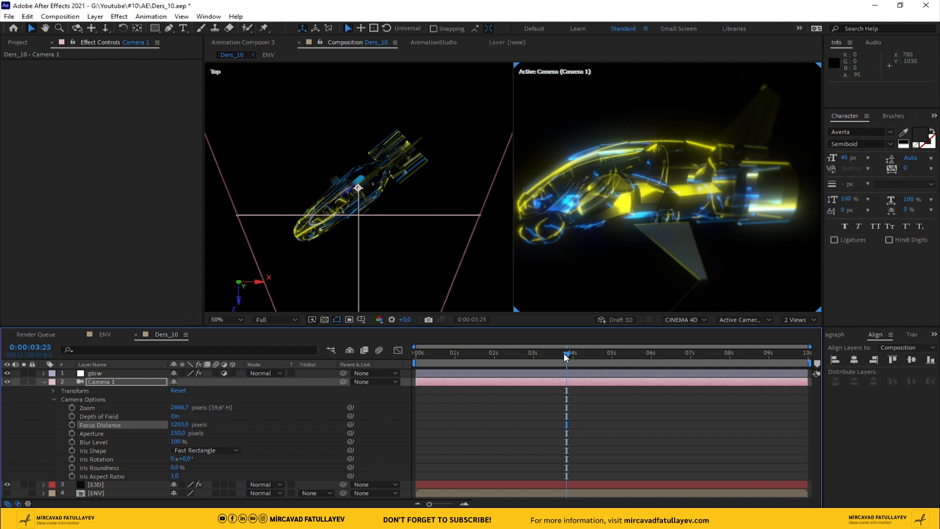
- Turn the E 45 Aircraft_ model about a quarter turn around its vertical axis in Scene Setup, so its side faces the camera at 0:00:02:16
left_click_drag(565, 354, 513, 359)
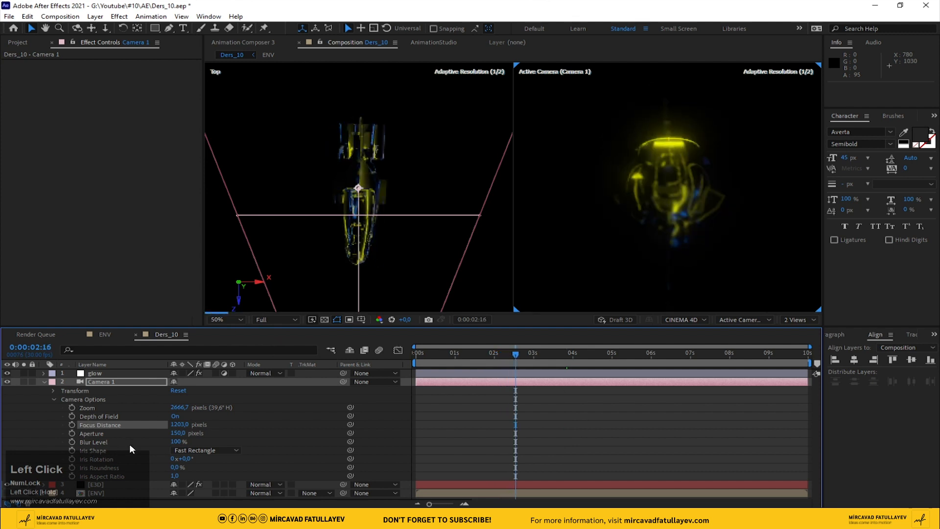
left_click(105, 482)
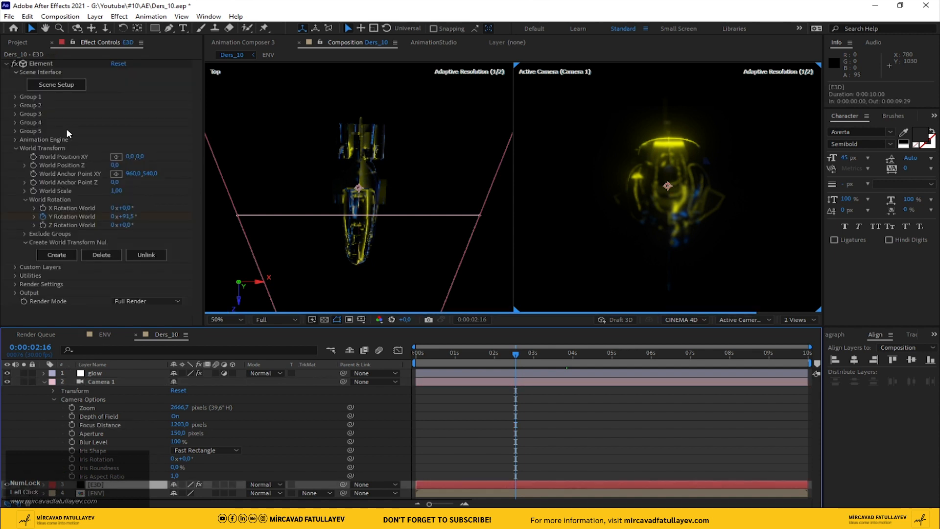
left_click(59, 86)
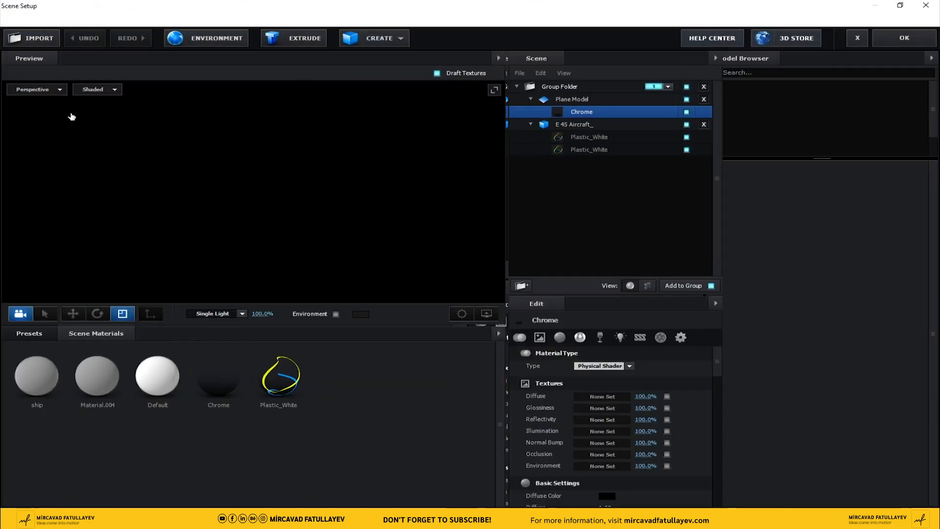
left_click(583, 124)
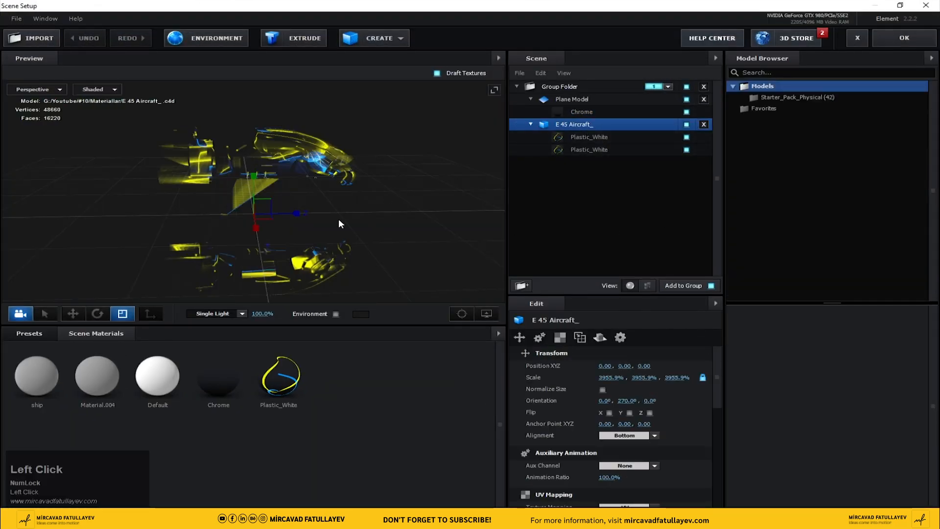
left_click(98, 316)
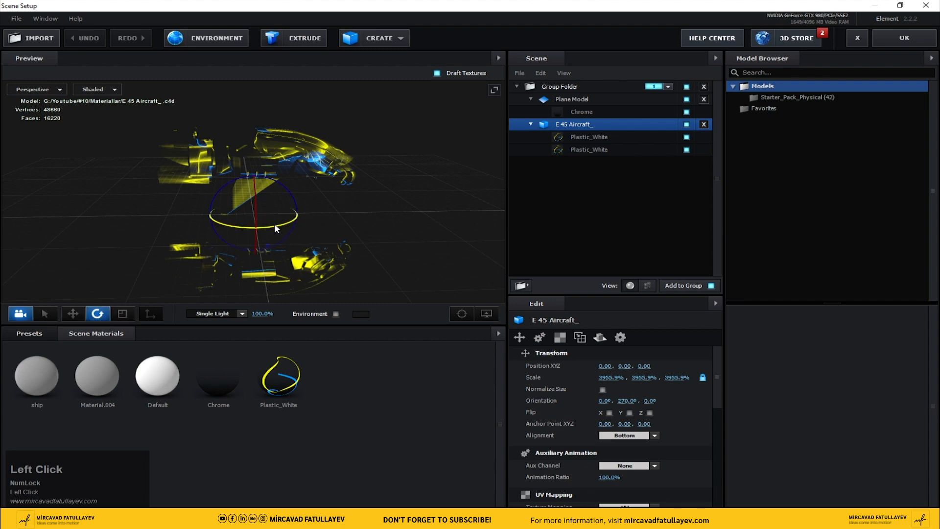
left_click_drag(274, 223, 179, 231)
left_click(905, 39)
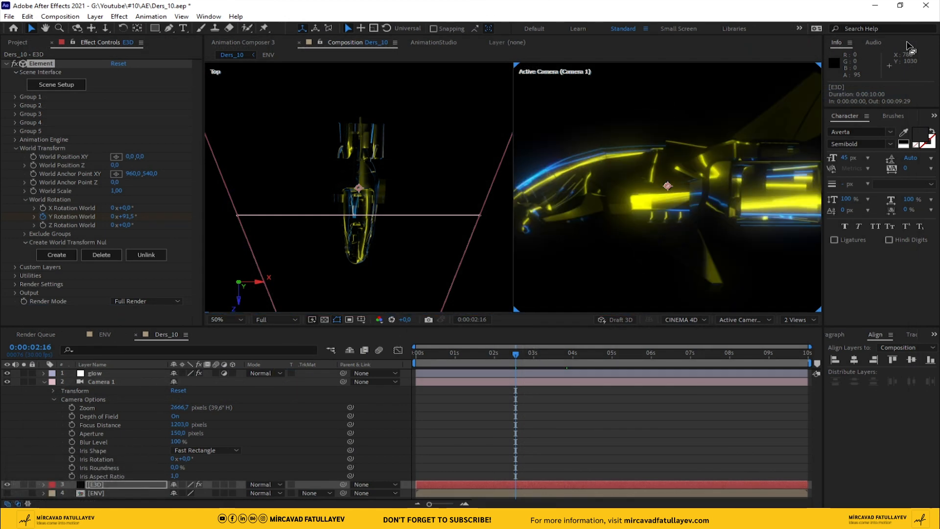
- Start keyframing Camera 1's Focus Distance at 0:00:03:00
scroll(699, 175, "down", 2)
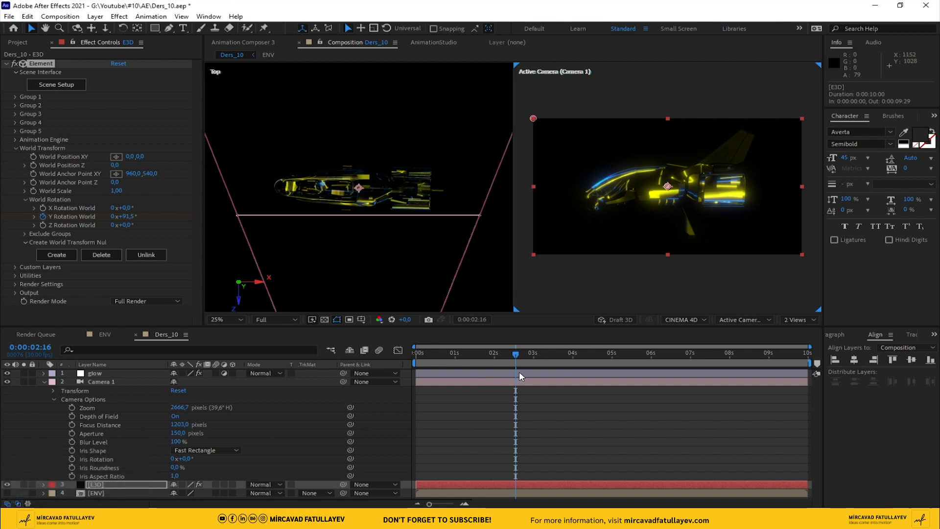
left_click(533, 355)
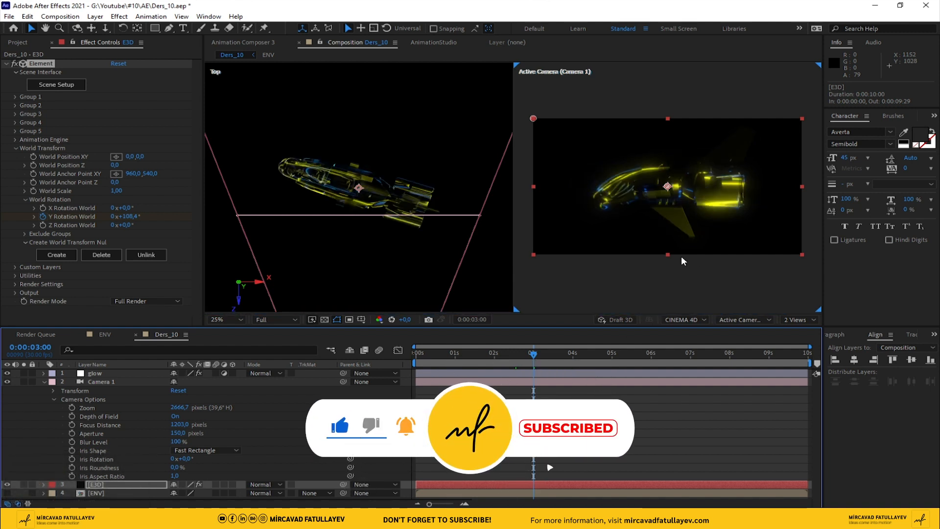
scroll(677, 252, "up", 2)
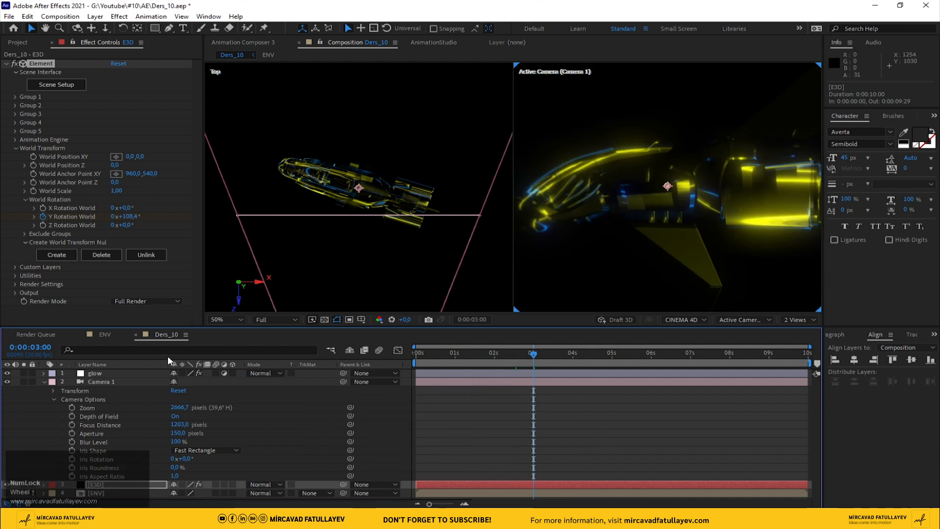
left_click(70, 425)
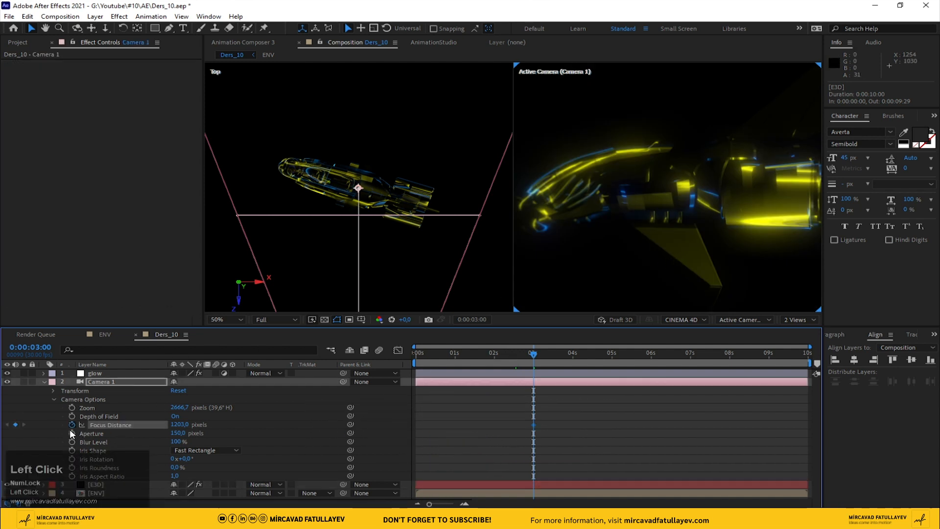
- Set Camera 1's Focus Distance to about 1127 pixels at 0:00:05:00 and inspect the aircraft's sharpness up close in the camera view
left_click(572, 355)
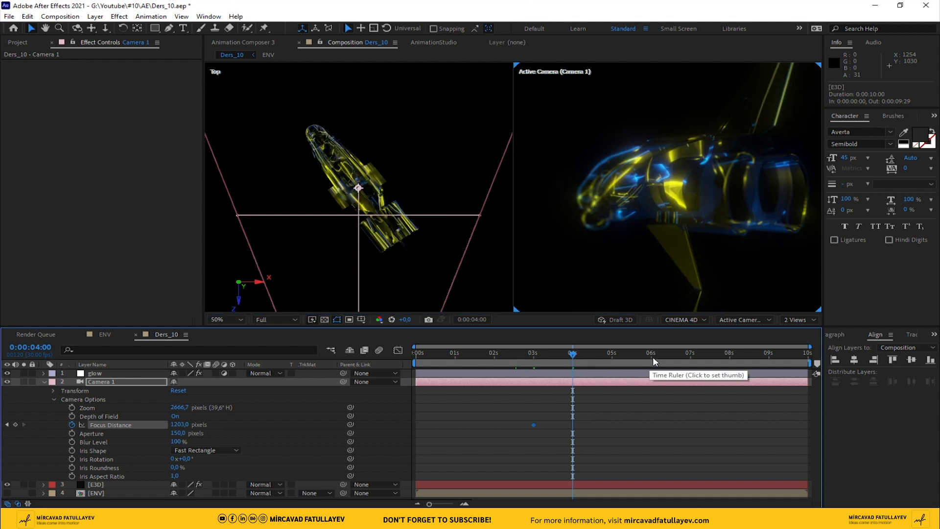
left_click(613, 357)
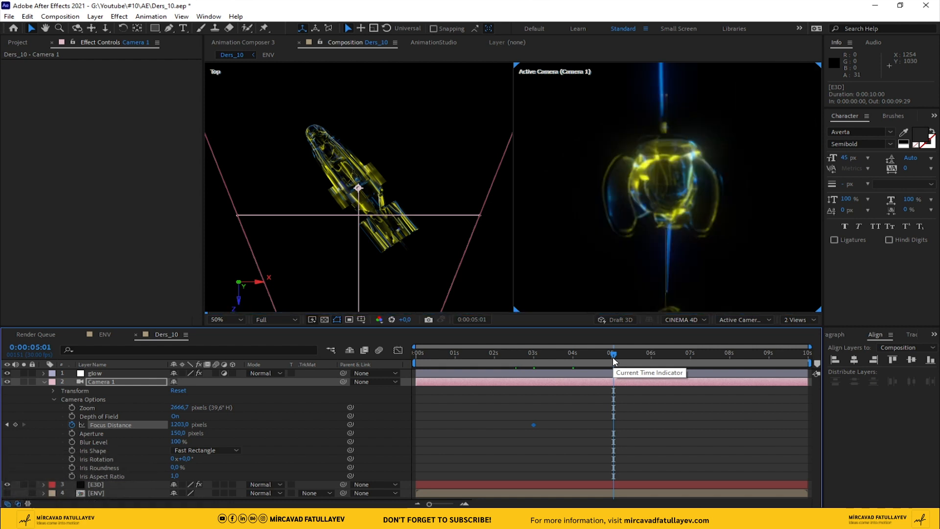
left_click_drag(612, 354, 610, 355)
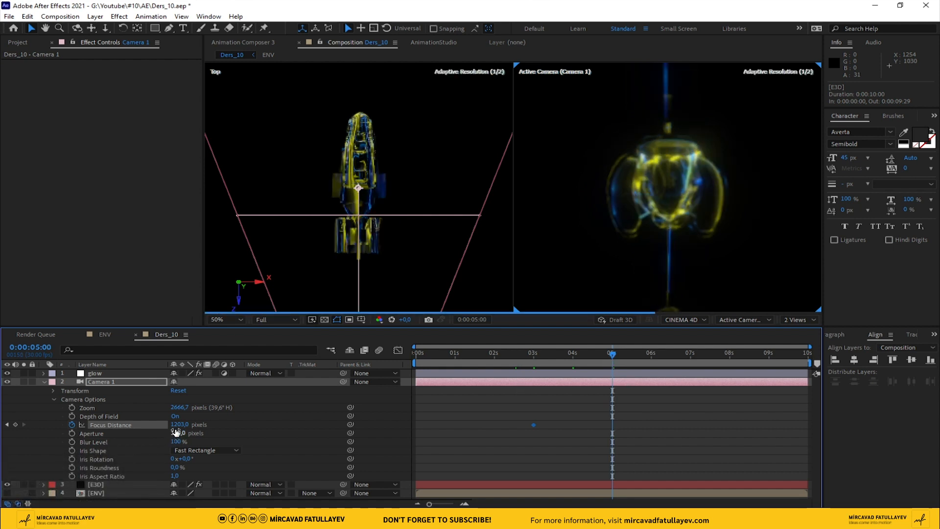
left_click_drag(182, 424, 113, 412)
left_click_drag(57, 405, 57, 410)
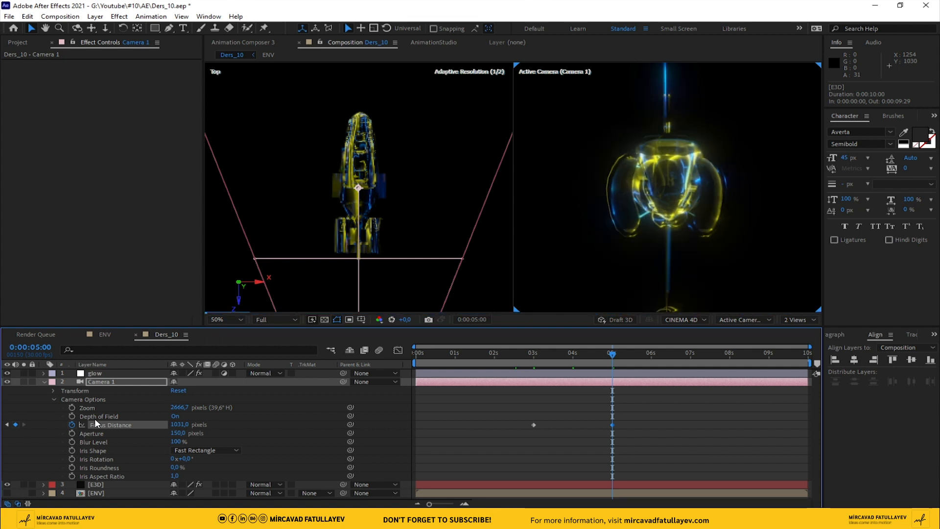
left_click_drag(178, 425, 203, 428)
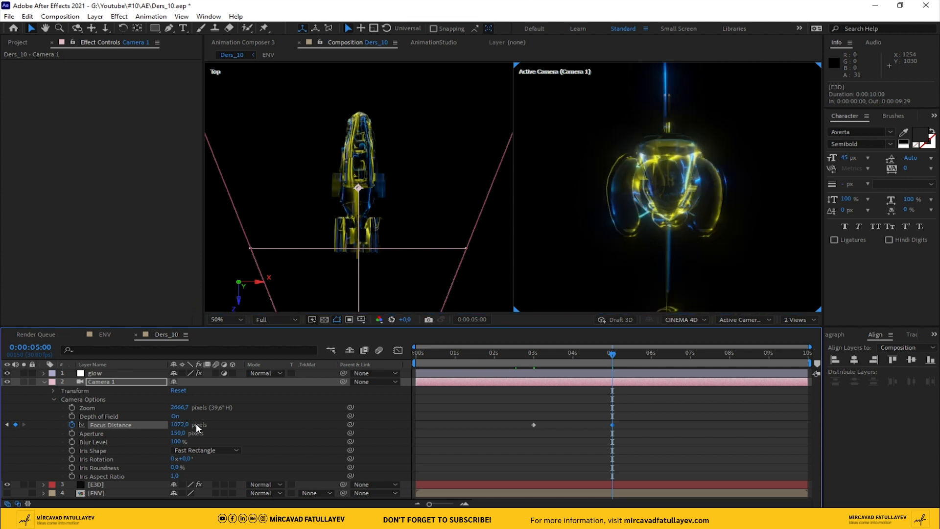
left_click_drag(190, 426, 208, 429)
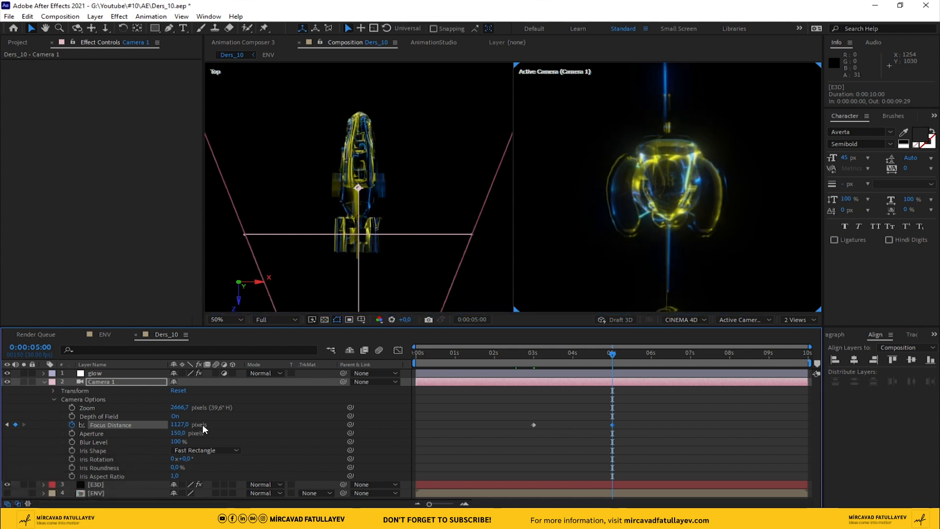
scroll(656, 217, "up", 2)
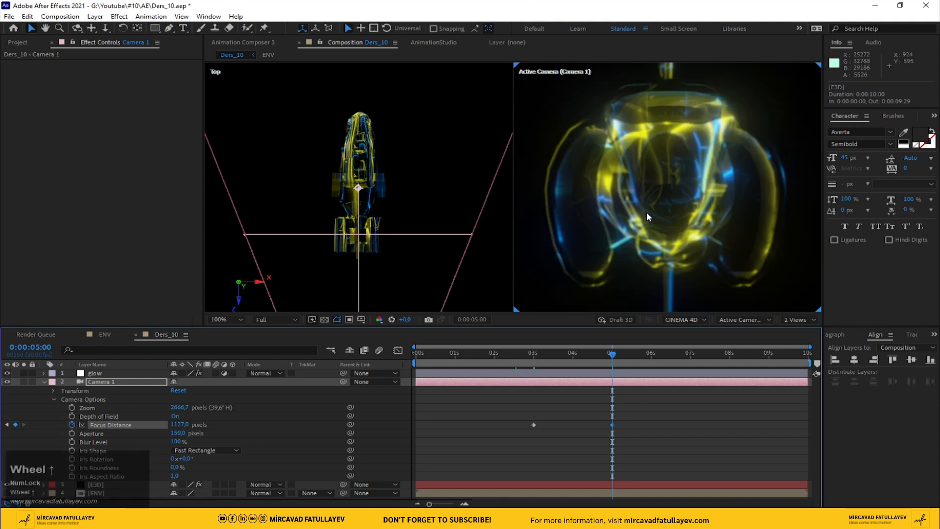
left_click_drag(647, 213, 624, 247)
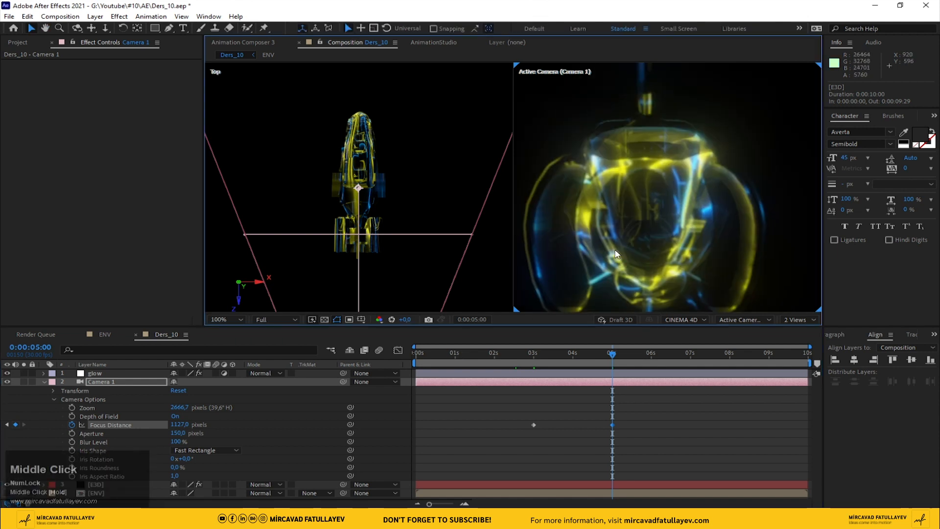
left_click_drag(647, 111, 634, 130)
scroll(637, 149, "down", 1)
scroll(637, 152, "down", 4)
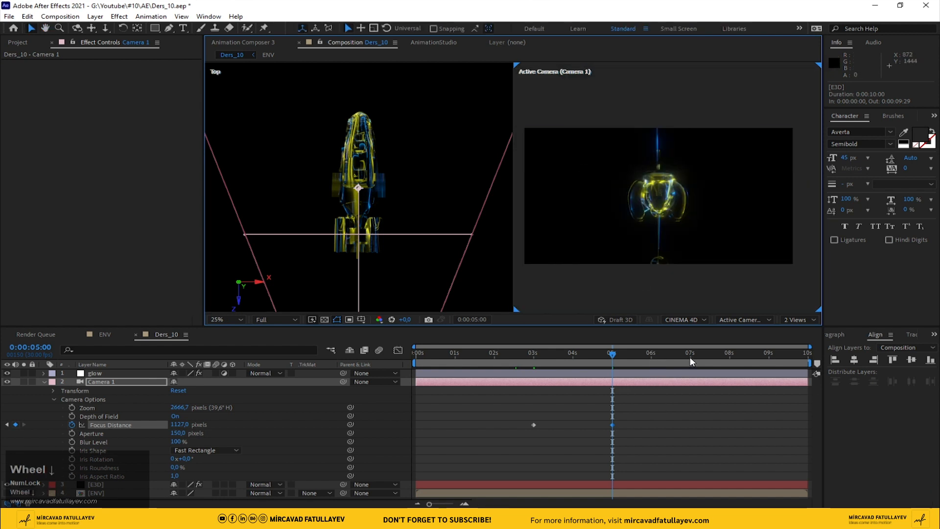
- Copy the 3-second Focus Distance keyframe to 0:00:07:00
left_click(690, 355)
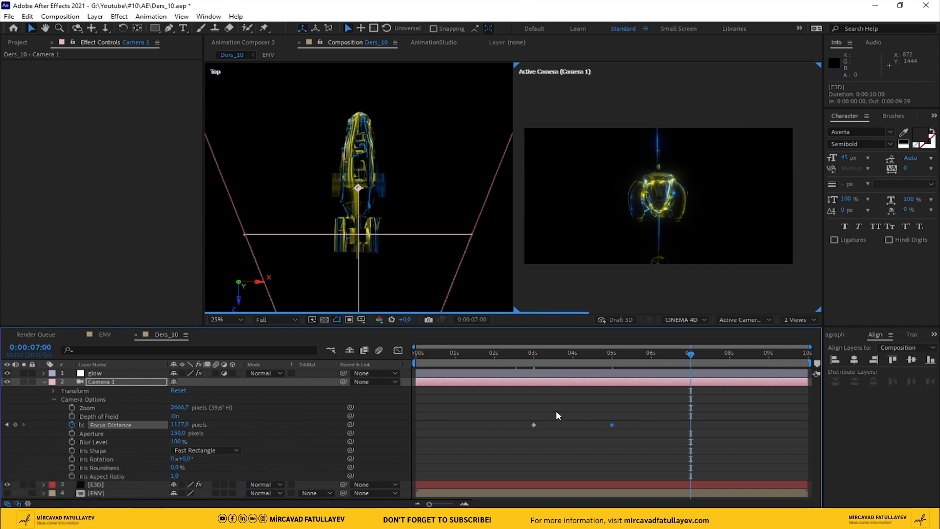
left_click_drag(556, 411, 516, 436)
key("ctrl+c")
key("ctrl+v")
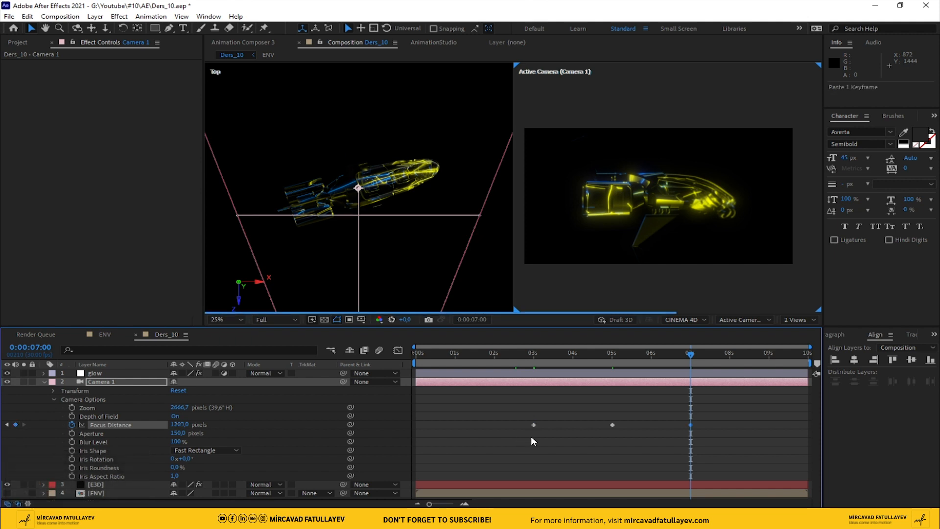
- Return the composition to a single view and apply Easy Ease to all three Focus Distance keyframes
left_click(803, 318)
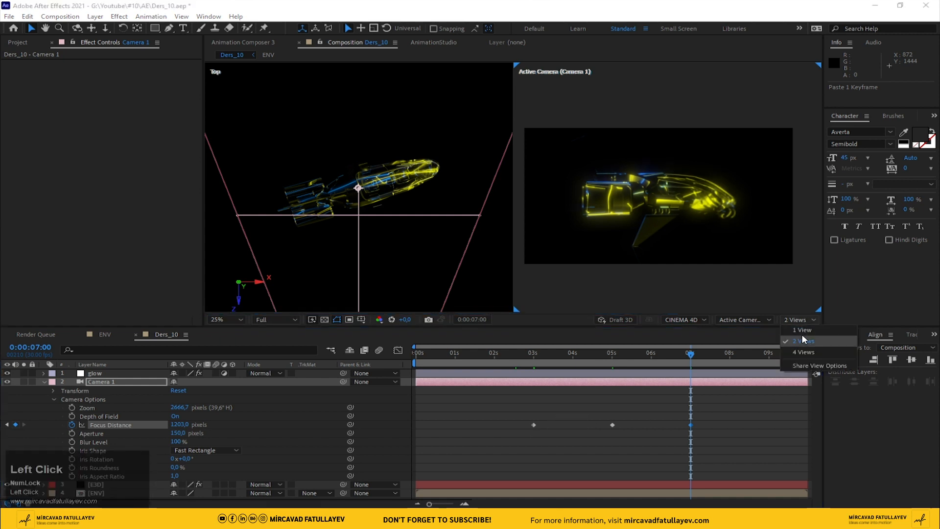
left_click(812, 336)
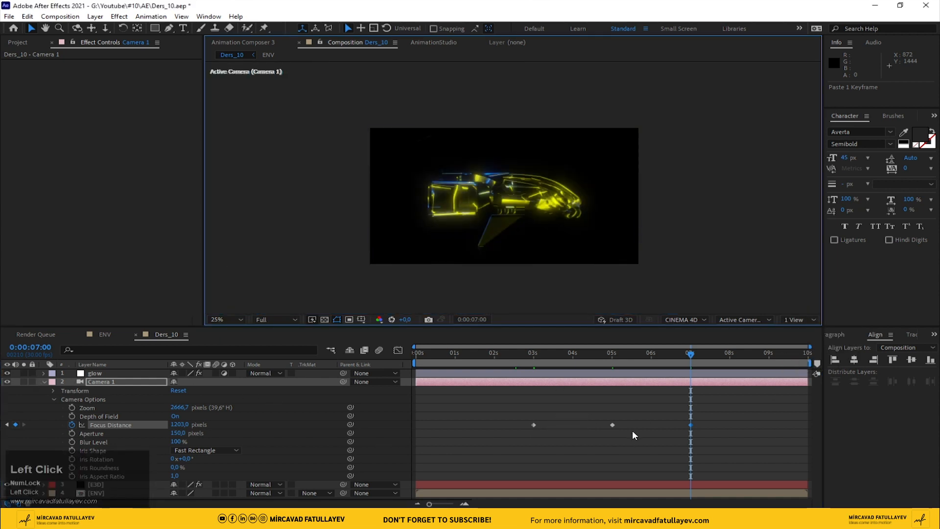
left_click_drag(724, 410, 515, 435)
key("F9")
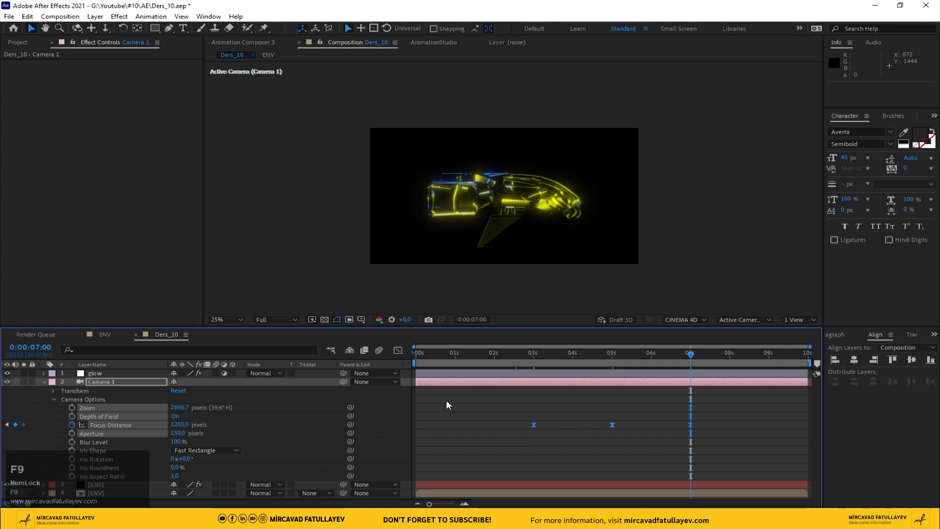
left_click(44, 381)
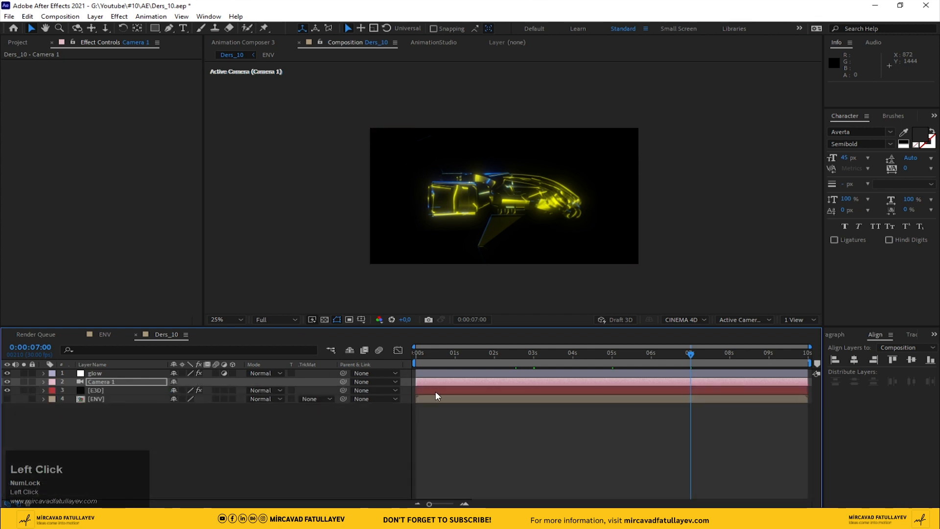
- Save the project and preview the animation from the start of the composition
left_click(417, 352)
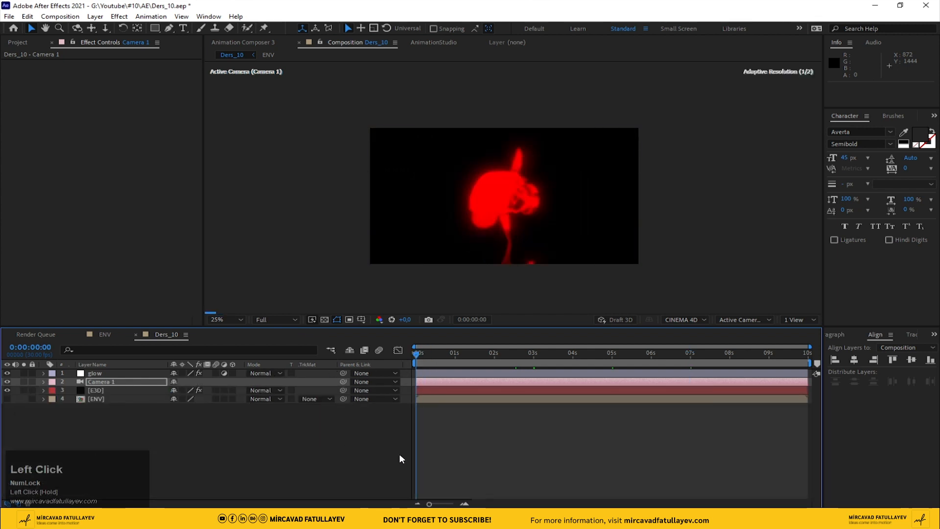
key("ctrl+s")
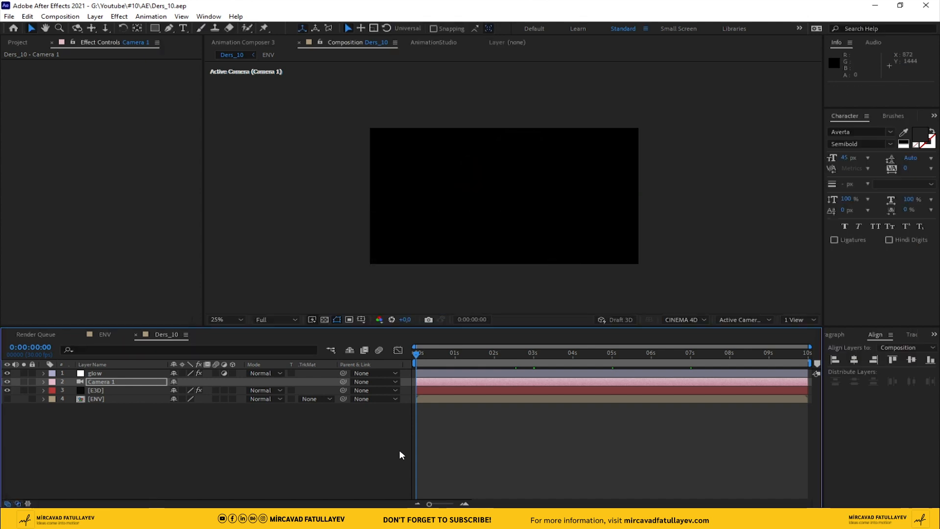
key("space")
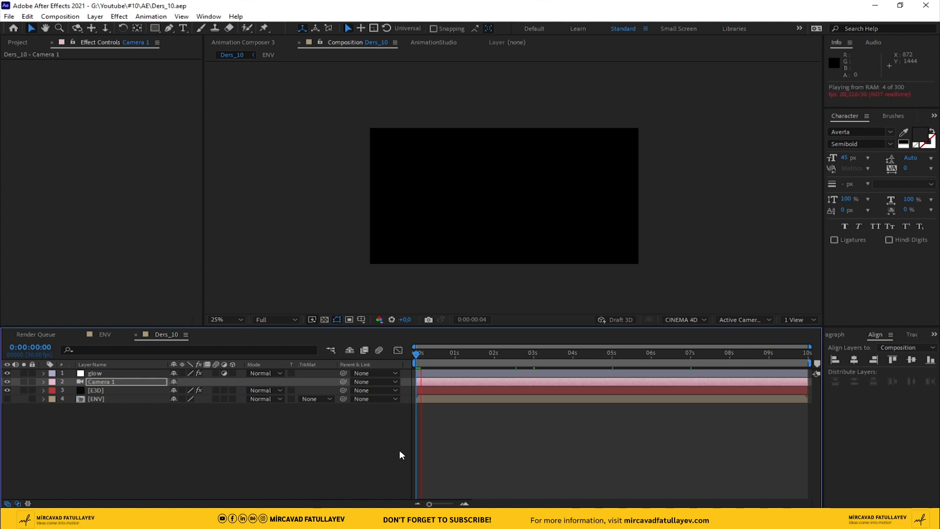